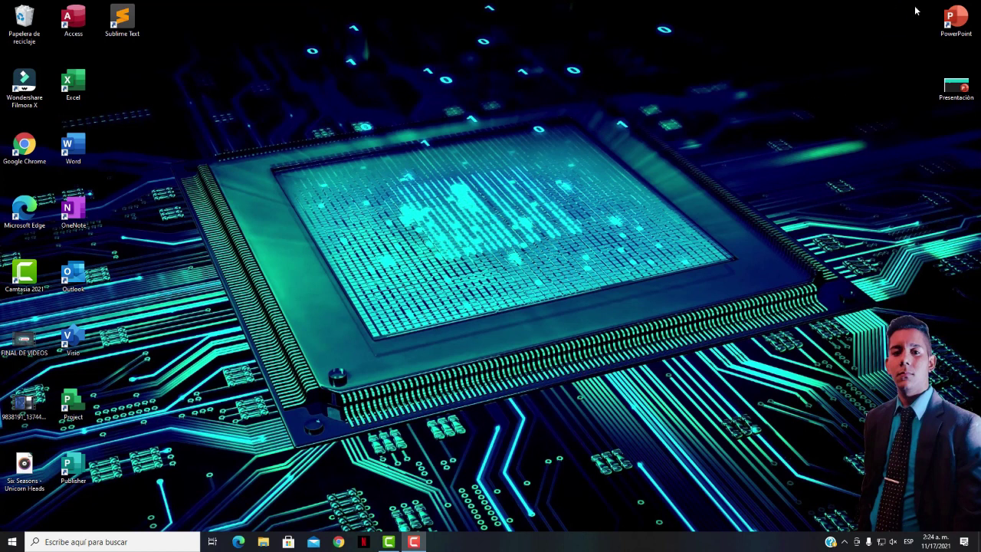
Search 'powe' in the Start menu and launch PowerPoint from the results.
{"action": "left_click", "coordinate": [954, 19]}
{"action": "left_click", "coordinate": [242, 475]}
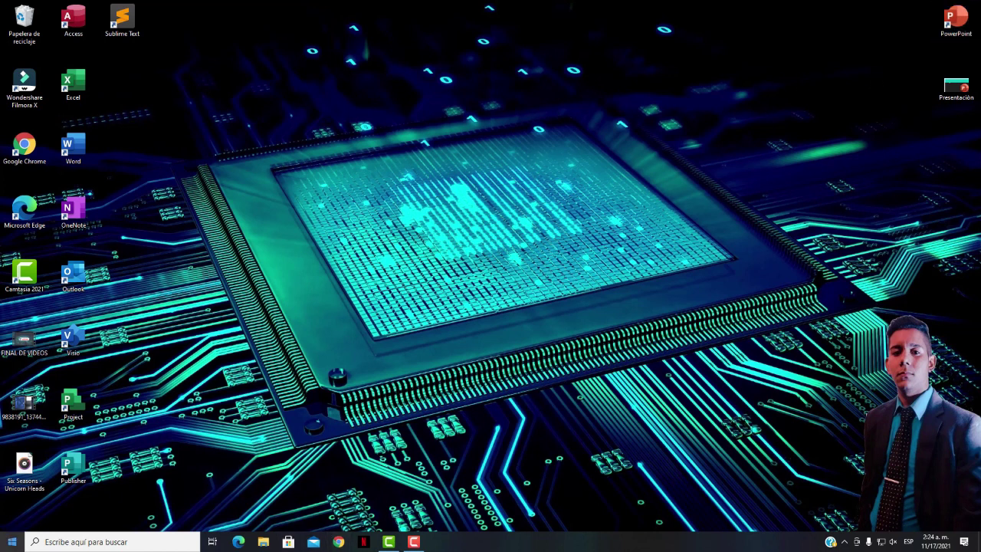
{"action": "left_click", "coordinate": [12, 540]}
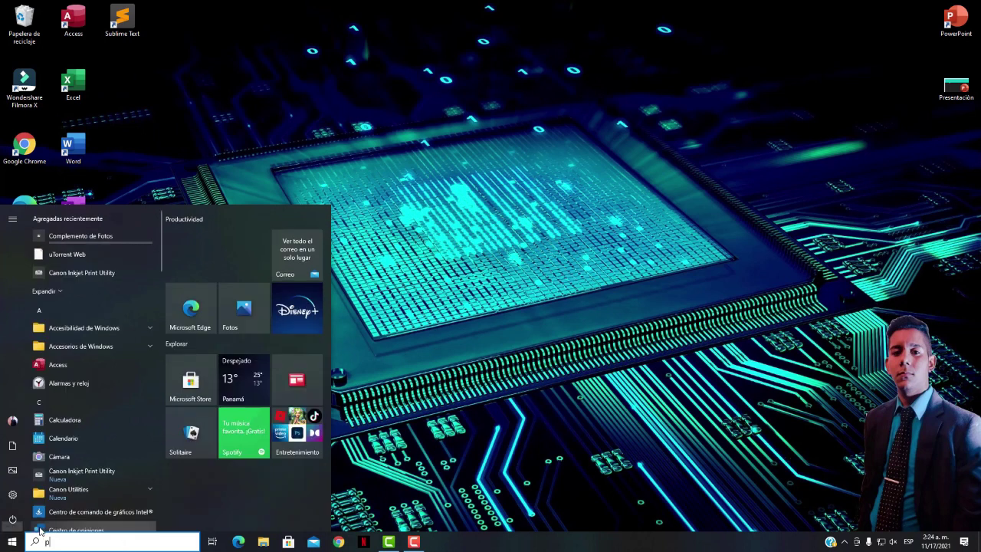
{"action": "type", "text": "powe"}
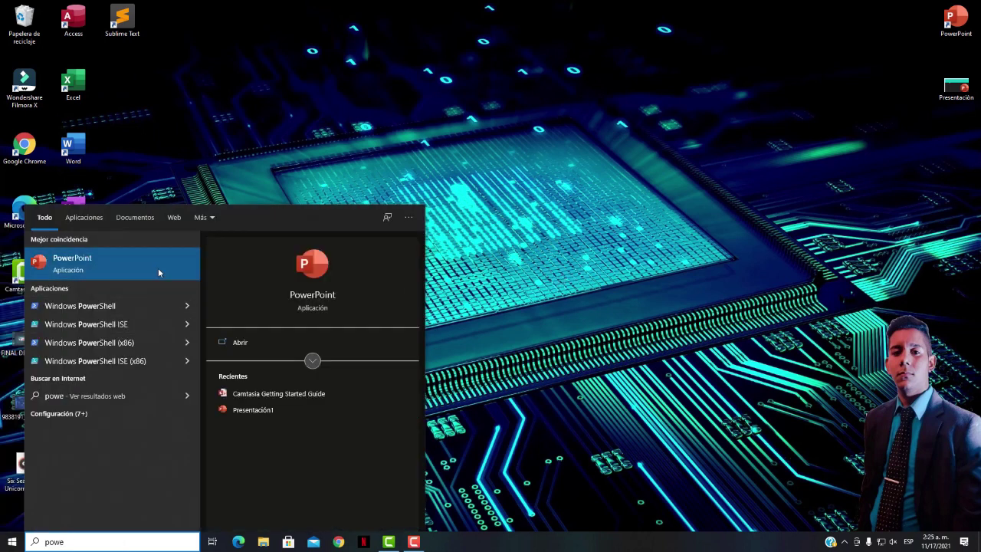
{"action": "left_click", "coordinate": [86, 275]}
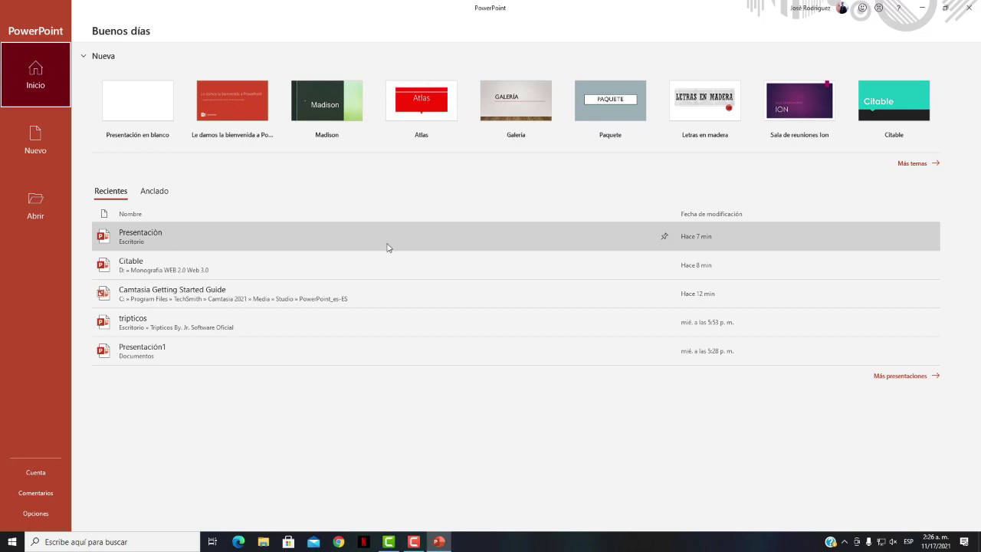
Pin Presentación to the recent list and open it from the Anclado view.
{"action": "left_click", "coordinate": [667, 239]}
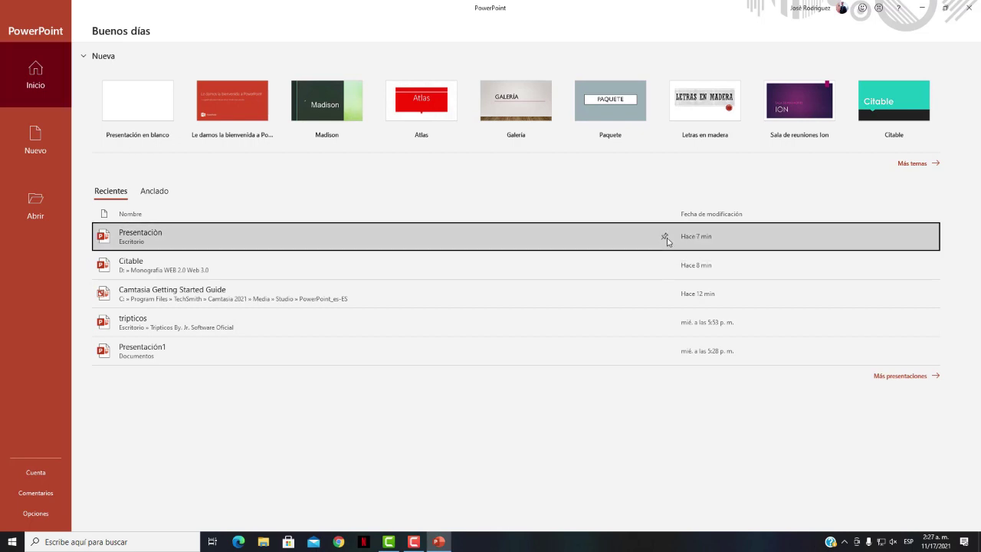
{"action": "left_click", "coordinate": [157, 191]}
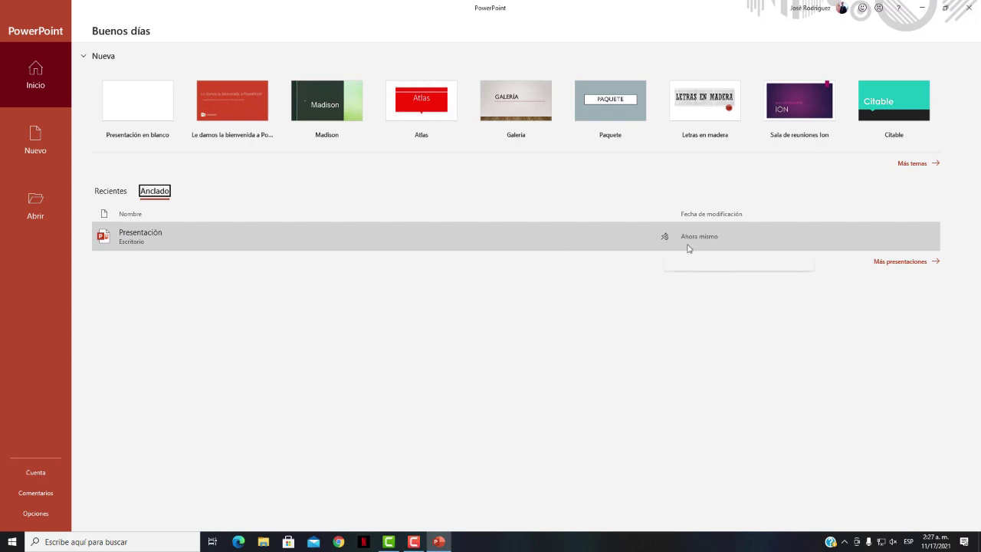
{"action": "left_click", "coordinate": [140, 235]}
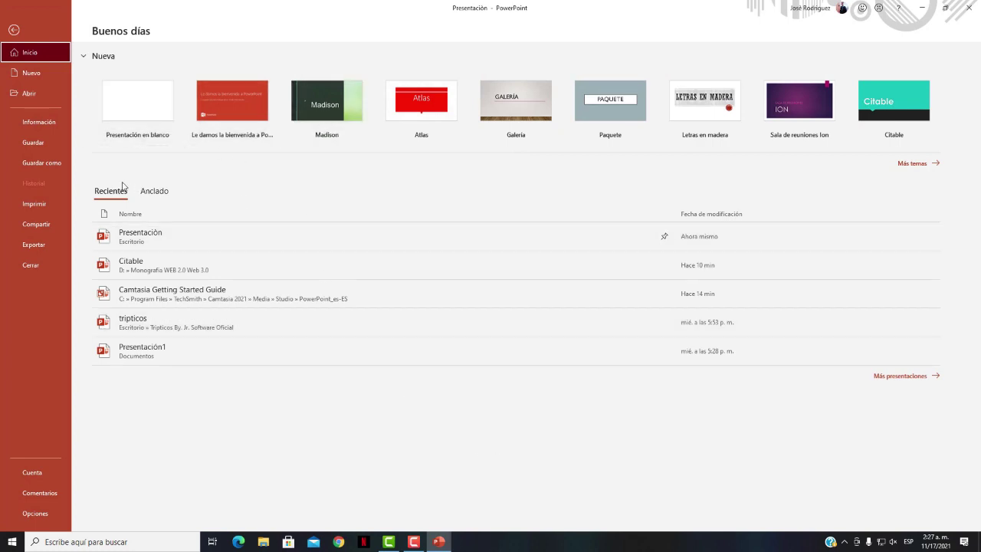
Delete tripticos from Recientes; deleting Camtasia Getting Started Guide fails with an error.
{"action": "right_click", "coordinate": [244, 350]}
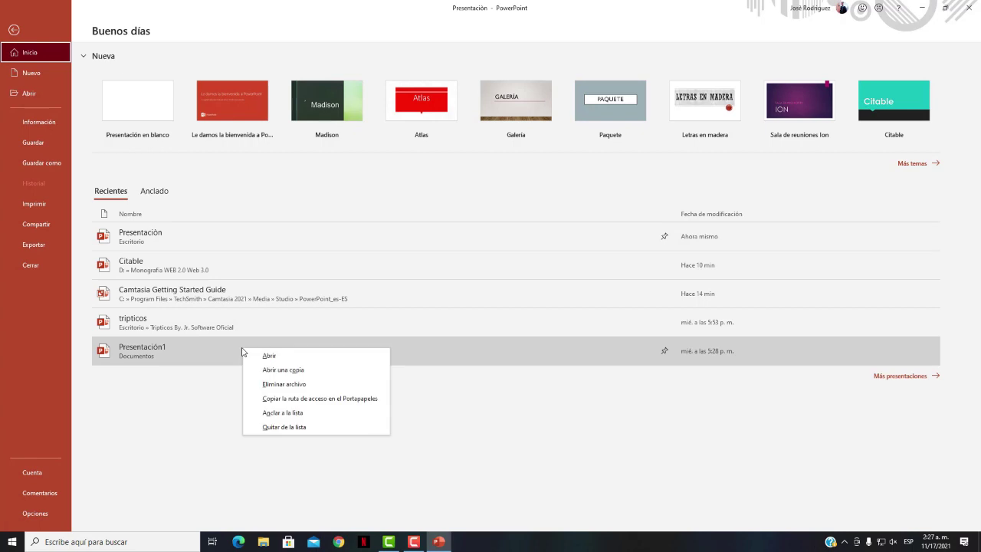
{"action": "right_click", "coordinate": [186, 331]}
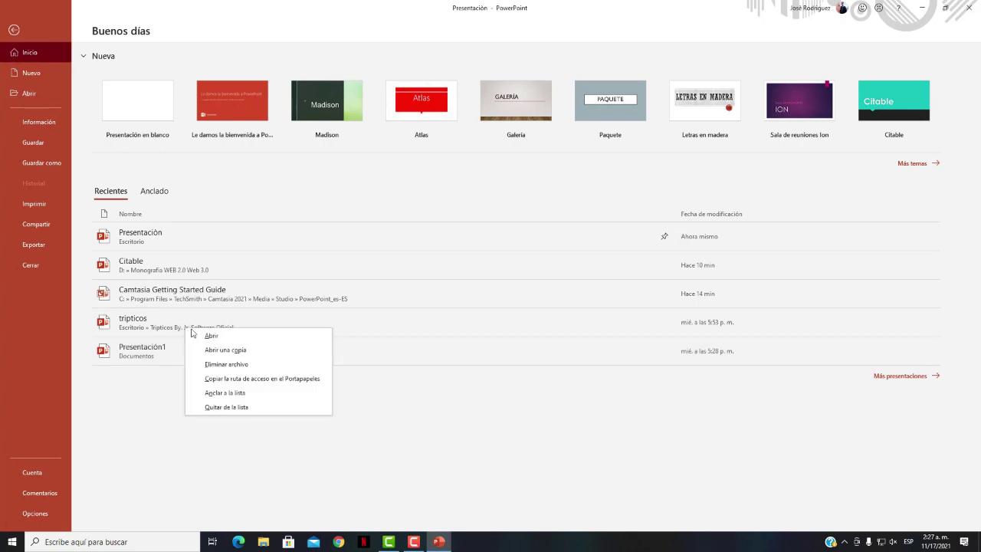
{"action": "left_click", "coordinate": [201, 337]}
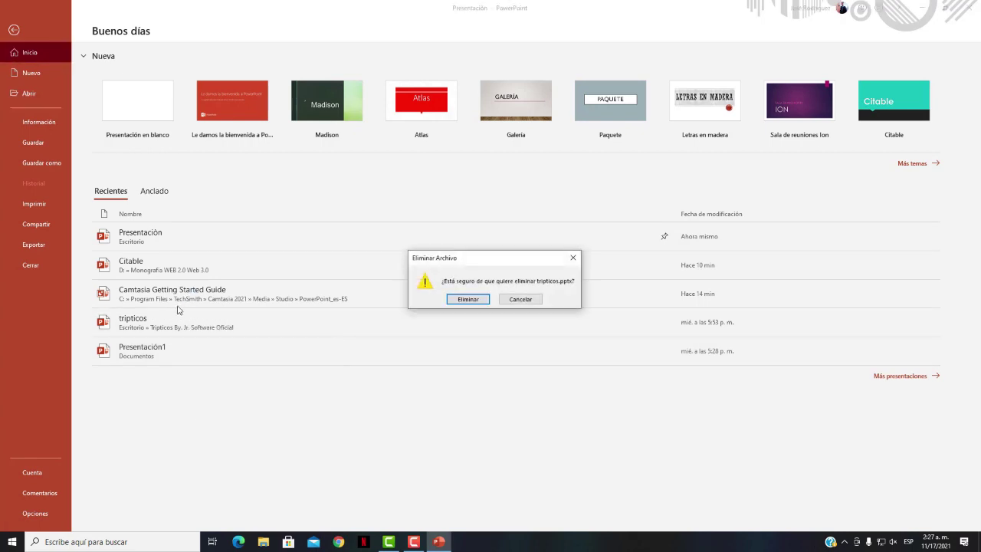
{"action": "left_click", "coordinate": [466, 300]}
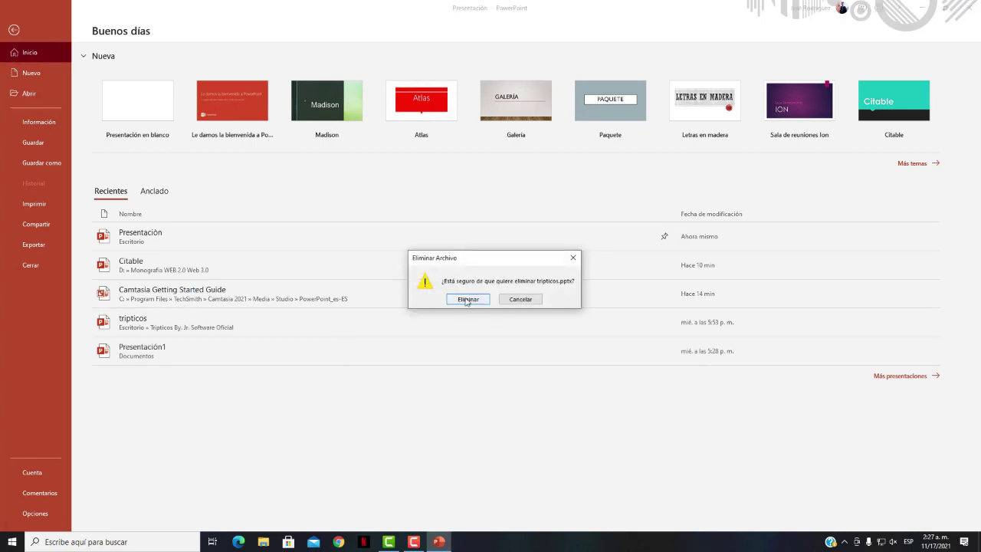
{"action": "right_click", "coordinate": [272, 305]}
{"action": "left_click", "coordinate": [367, 339]}
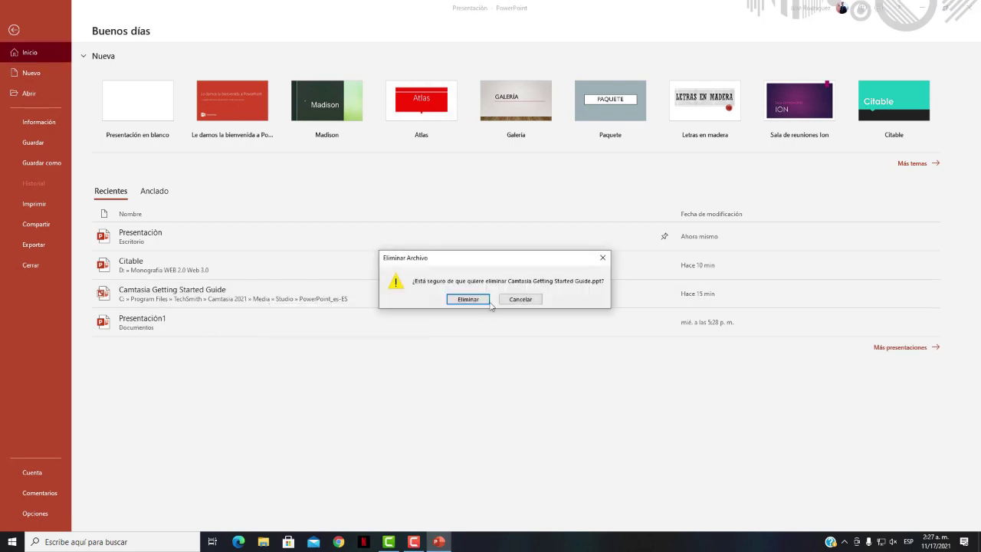
{"action": "left_click", "coordinate": [475, 298]}
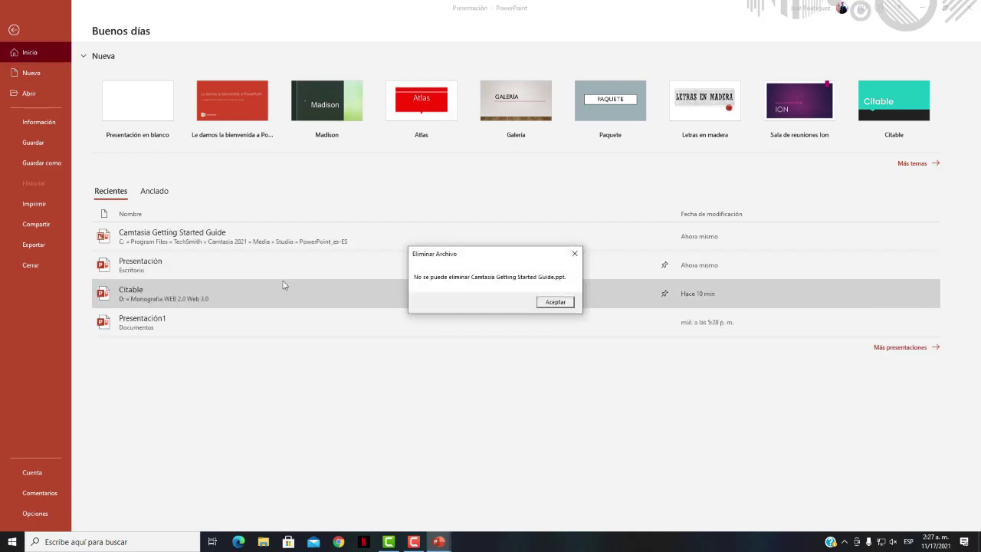
{"action": "left_click", "coordinate": [556, 301]}
Unpin Presentación, confirm the pinned list is empty, and return to Recientes.
{"action": "right_click", "coordinate": [372, 301]}
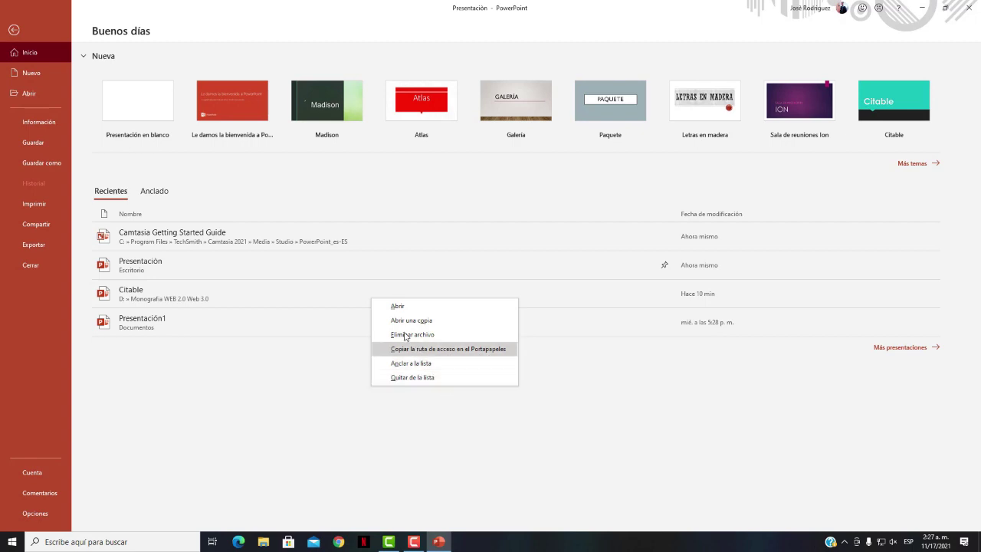
{"action": "left_click", "coordinate": [635, 410]}
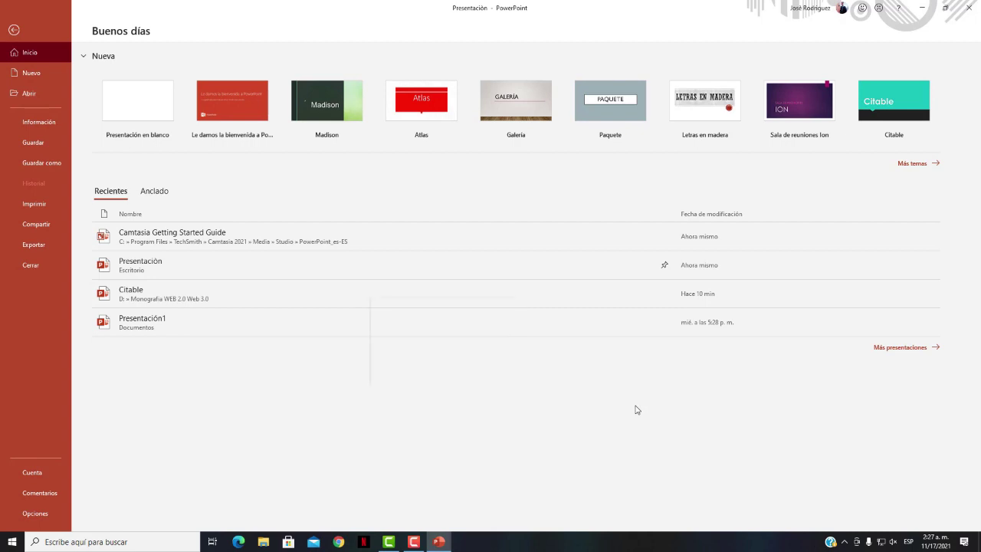
{"action": "right_click", "coordinate": [188, 266]}
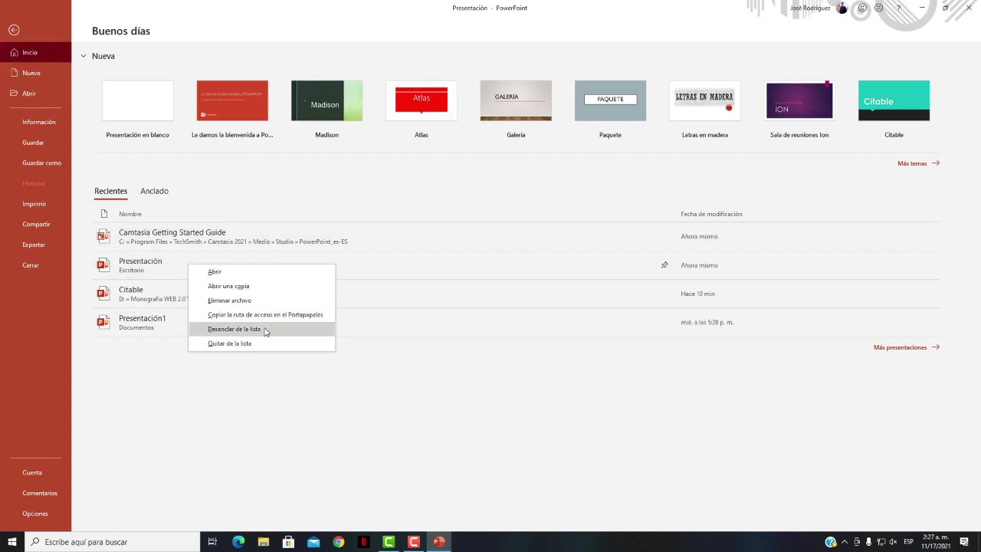
{"action": "left_click", "coordinate": [265, 330]}
{"action": "left_click", "coordinate": [156, 191]}
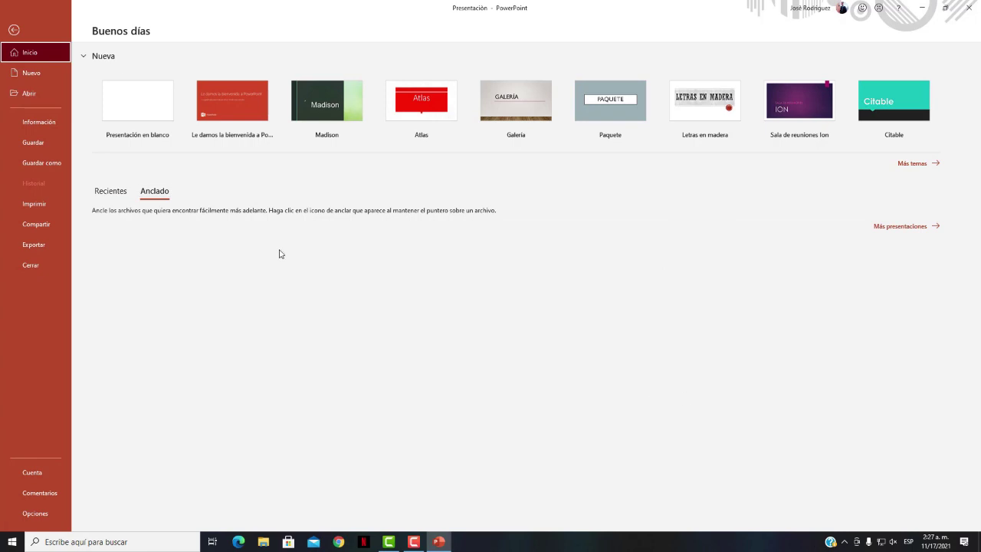
{"action": "left_click", "coordinate": [110, 190]}
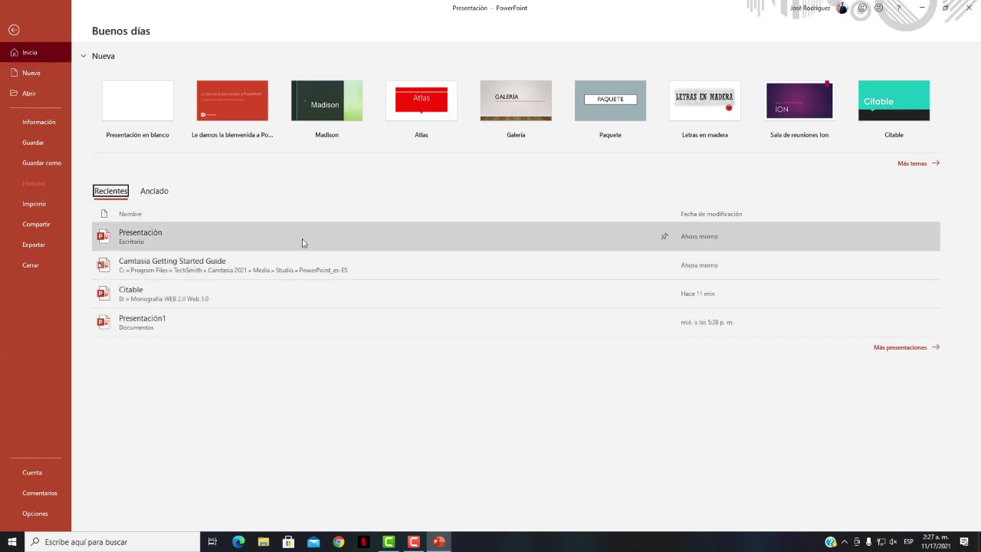
Browse the Presentaciones and Educación suggested template searches on the Nuevo page.
{"action": "left_click", "coordinate": [29, 73]}
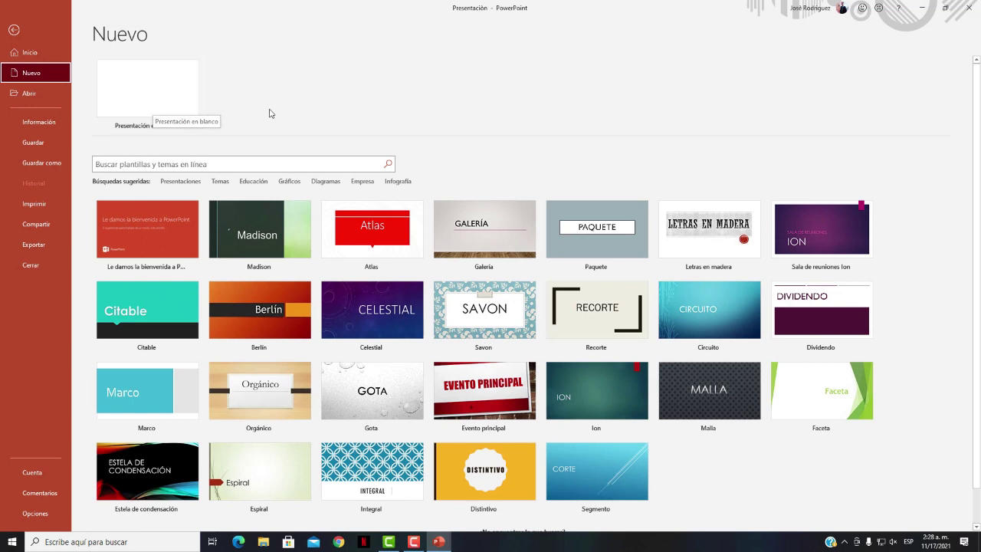
{"action": "scroll", "coordinate": [162, 215], "scroll_direction": "down", "scroll_amount": 1}
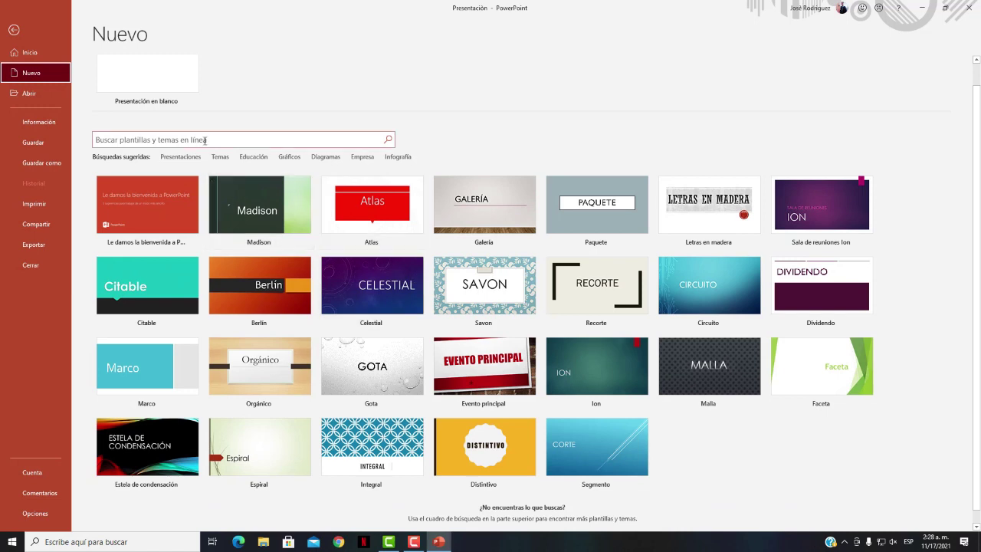
{"action": "left_click", "coordinate": [179, 157]}
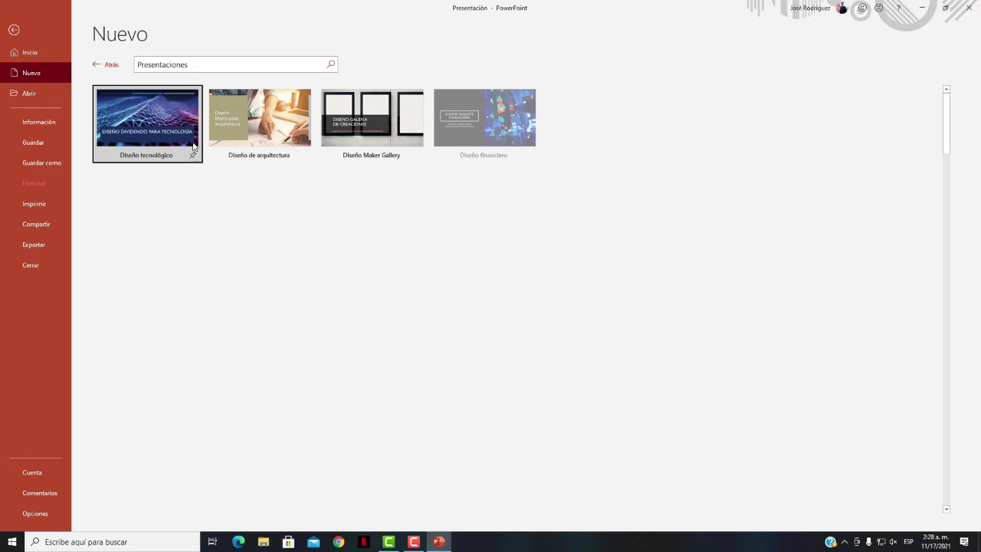
{"action": "left_click", "coordinate": [96, 65]}
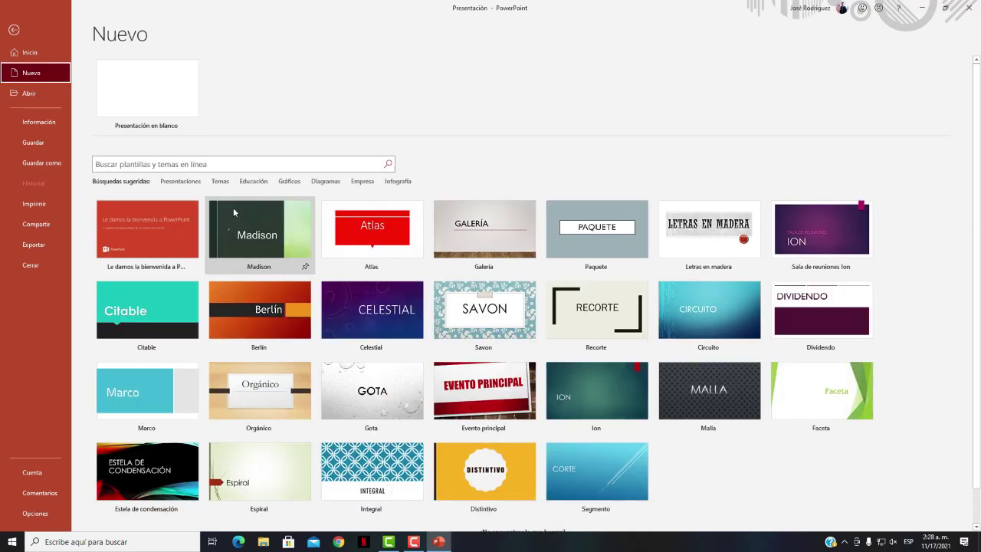
{"action": "left_click", "coordinate": [248, 184]}
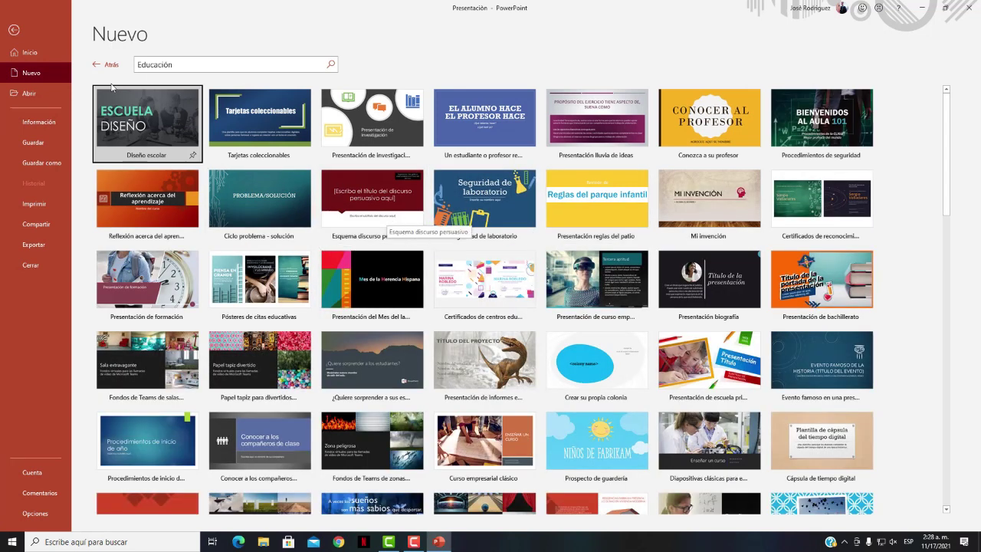
{"action": "left_click", "coordinate": [94, 67]}
Preview the Segmento template in red and green, then start a blank presentation.
{"action": "scroll", "coordinate": [299, 207], "scroll_direction": "down", "scroll_amount": 1}
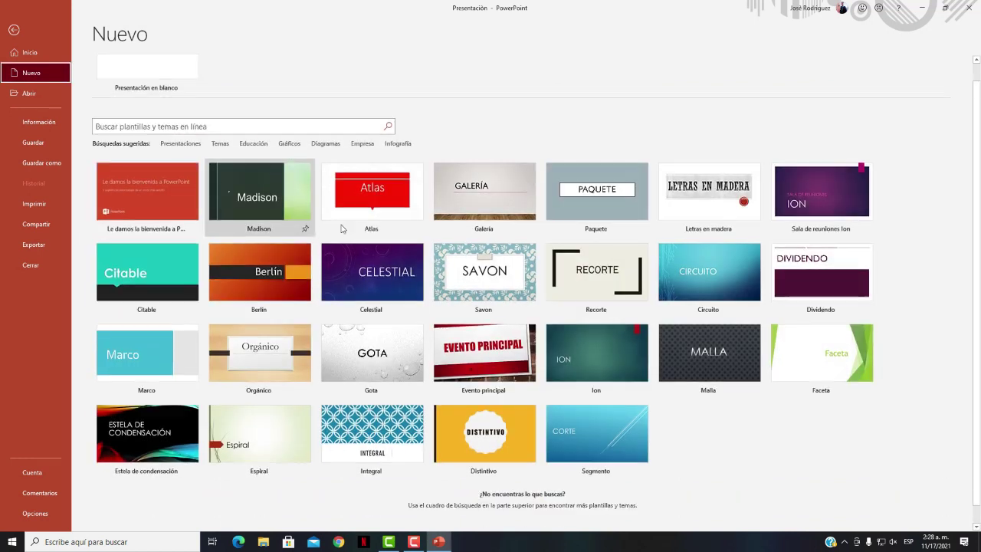
{"action": "left_click", "coordinate": [615, 431]}
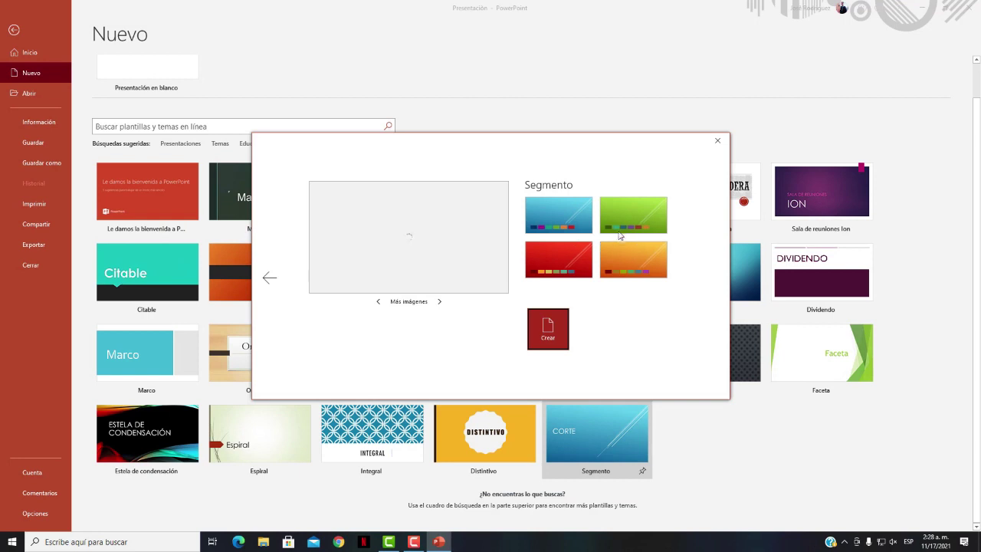
{"action": "left_click", "coordinate": [566, 257]}
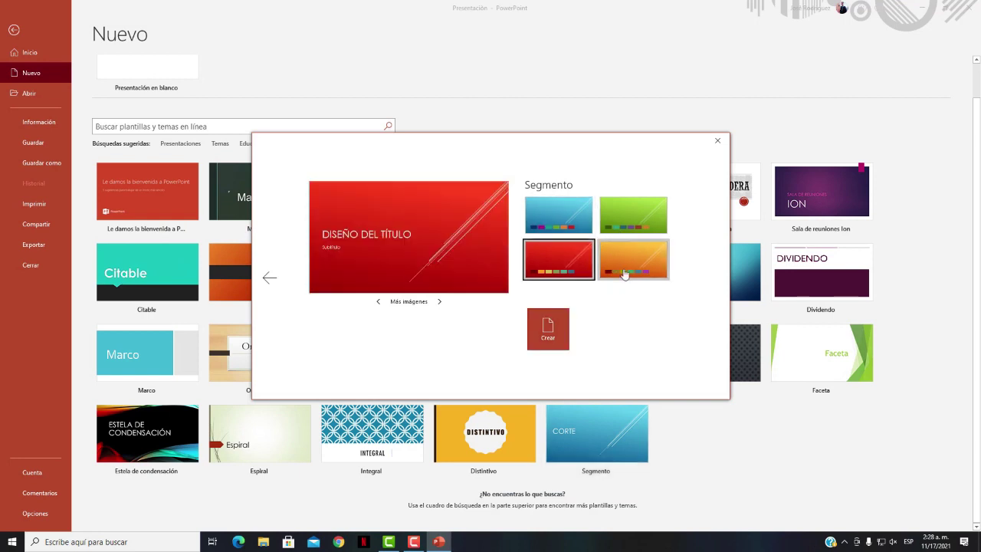
{"action": "left_click", "coordinate": [630, 230]}
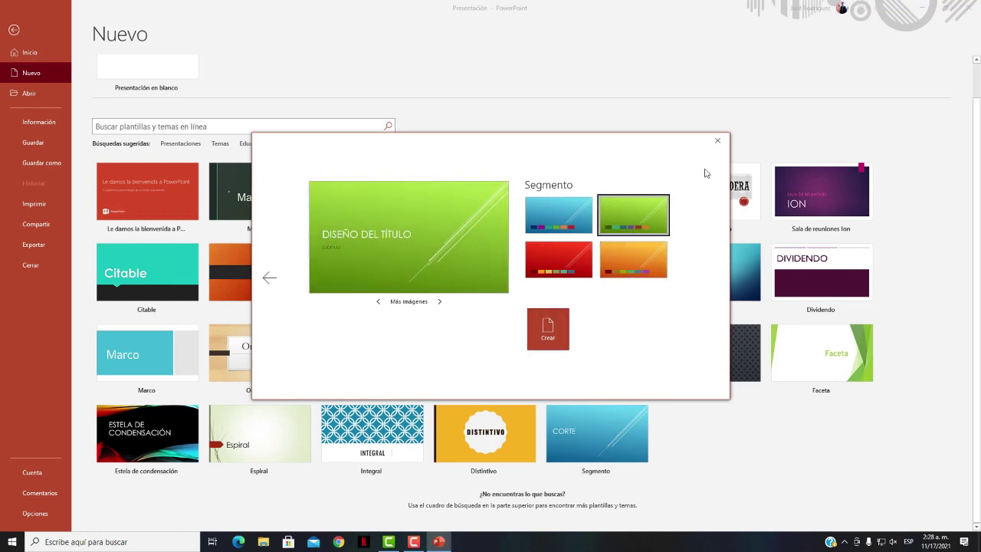
{"action": "left_click", "coordinate": [717, 140]}
{"action": "scroll", "coordinate": [163, 124], "scroll_direction": "up", "scroll_amount": 1}
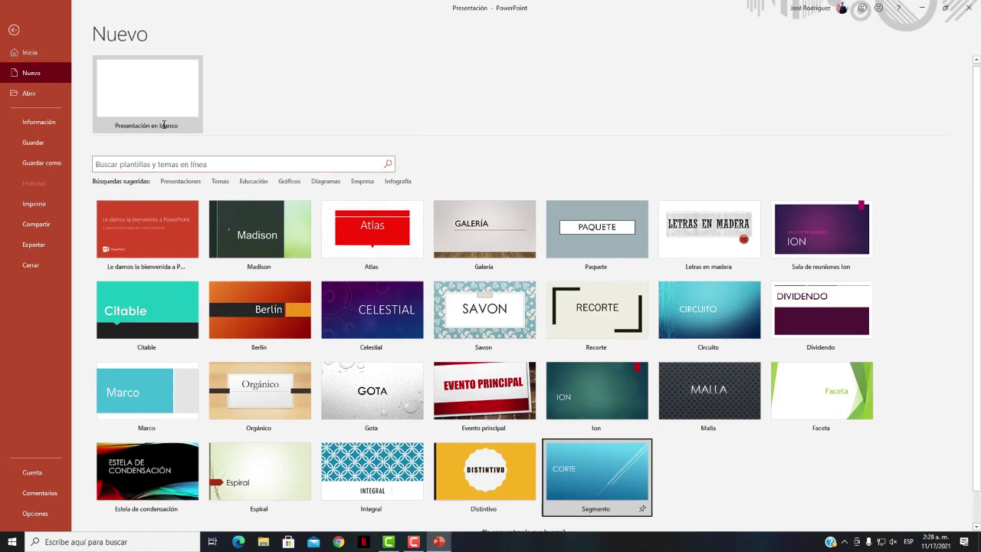
{"action": "left_click", "coordinate": [154, 103]}
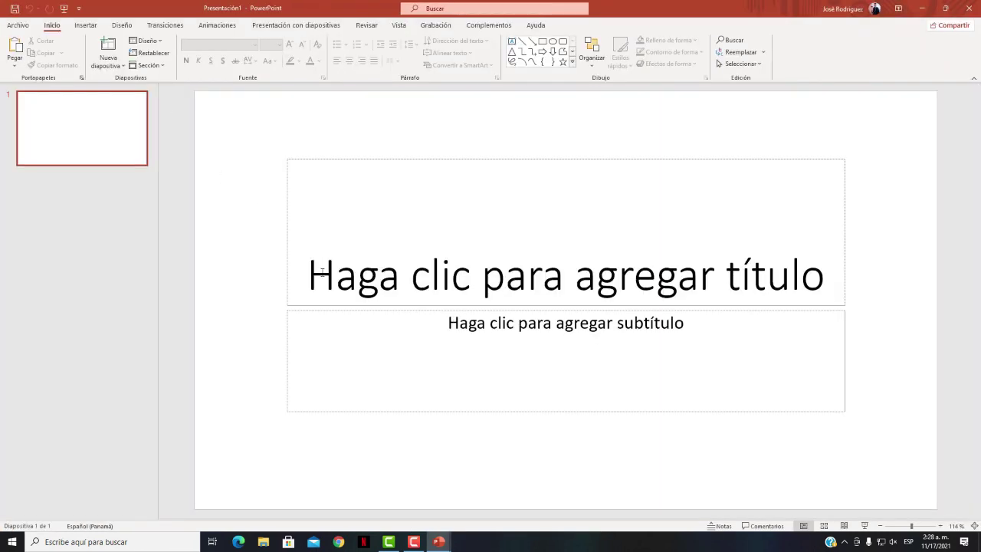
{"action": "left_click", "coordinate": [968, 7]}
{"action": "left_click", "coordinate": [968, 8]}
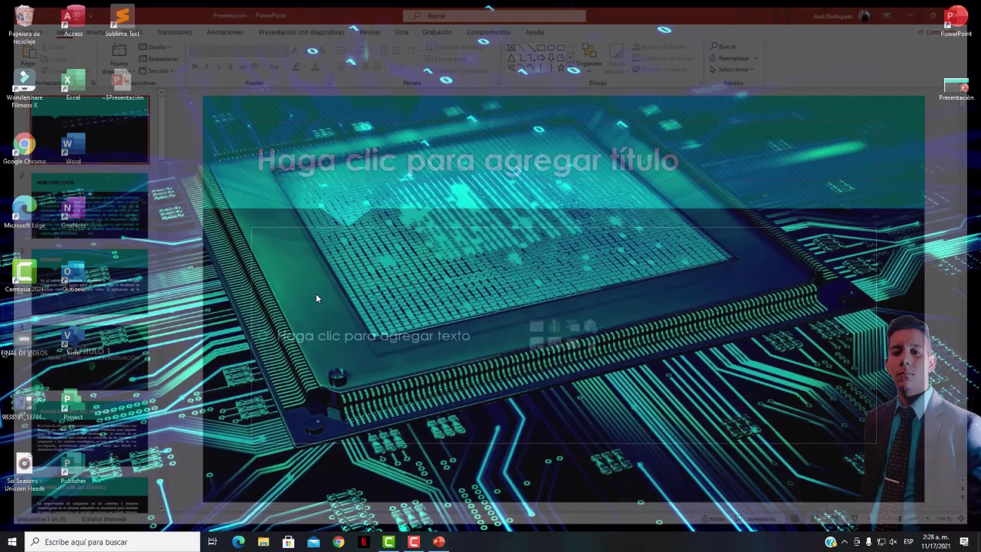
{"action": "left_click", "coordinate": [444, 545]}
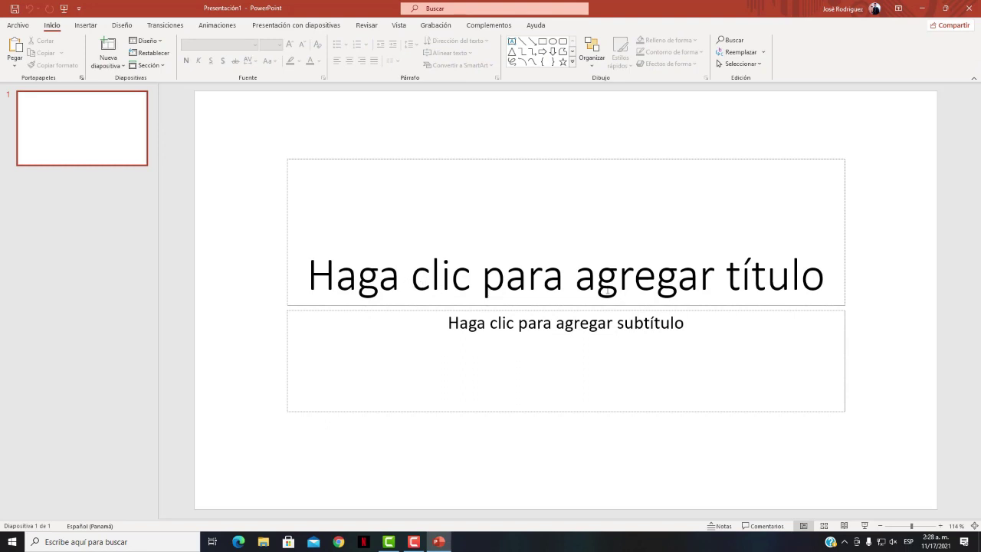
{"action": "left_click", "coordinate": [576, 325]}
{"action": "left_click", "coordinate": [366, 276]}
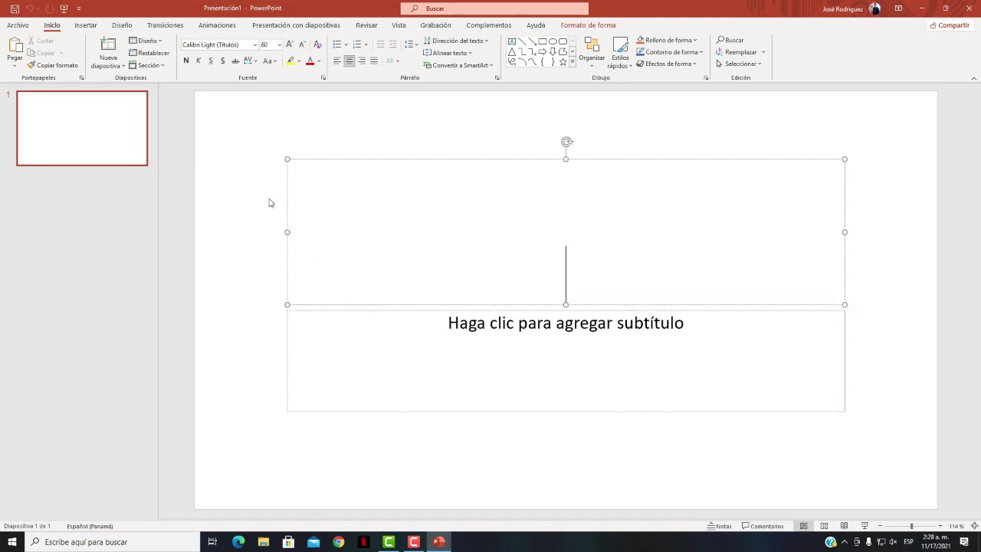
{"action": "left_click", "coordinate": [269, 203]}
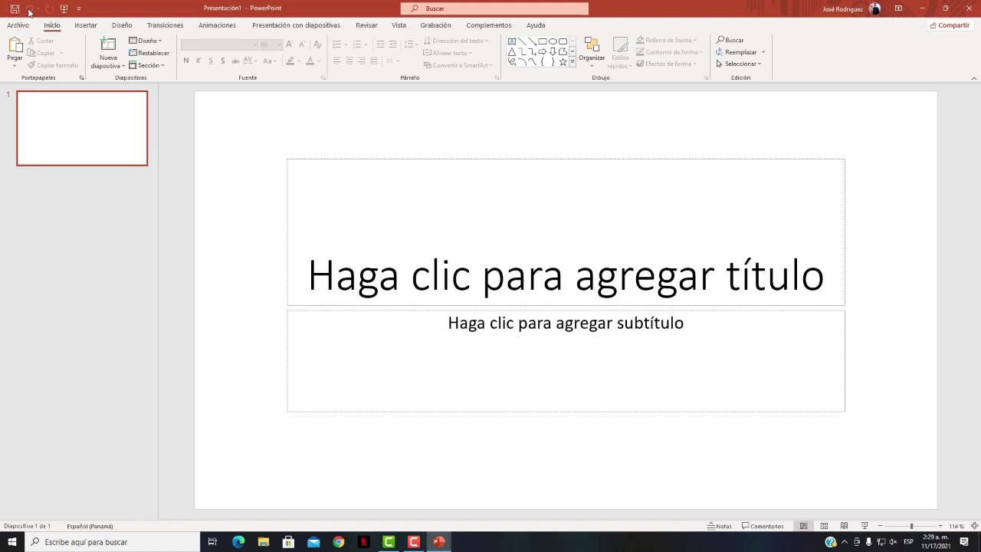
Type 'canal' as the slide title, removing the stray ñ, and test toolbar Undo/Redo.
{"action": "left_click", "coordinate": [456, 224]}
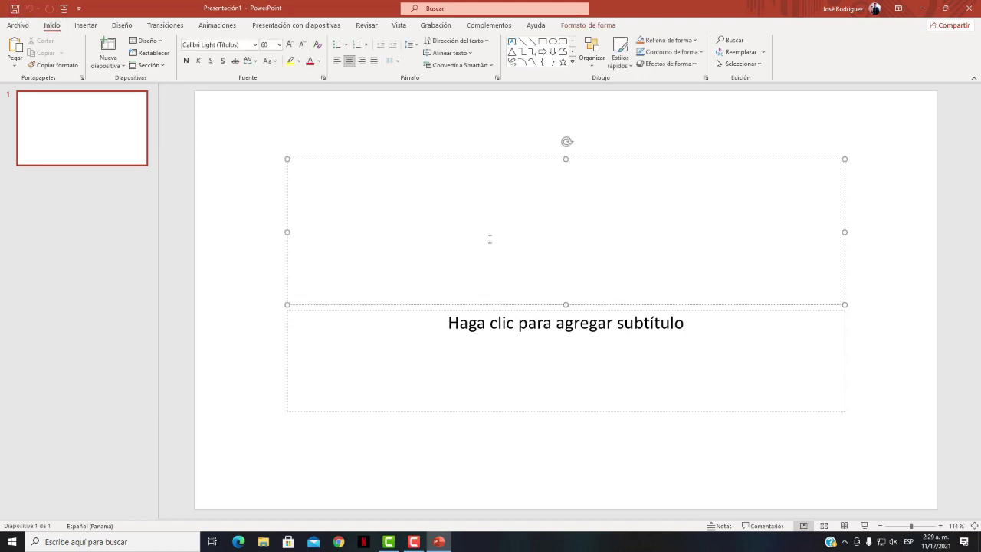
{"action": "type", "text": "canalñ"}
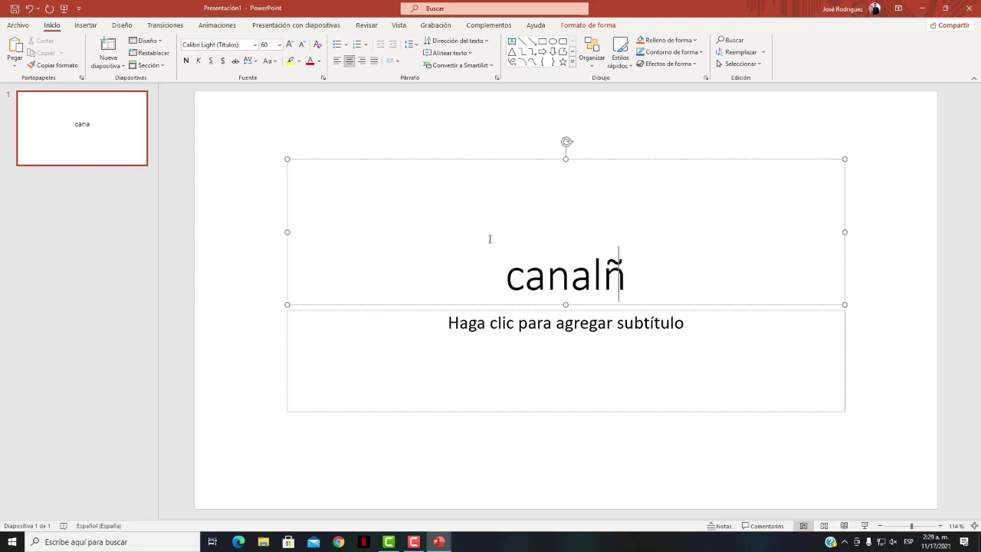
{"action": "key", "text": "BackSpace"}
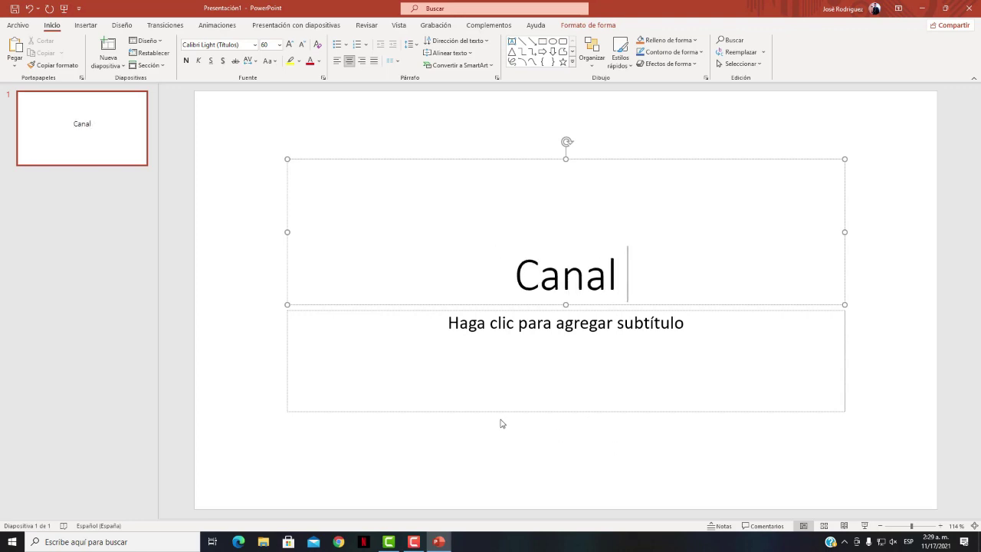
{"action": "left_click", "coordinate": [502, 423]}
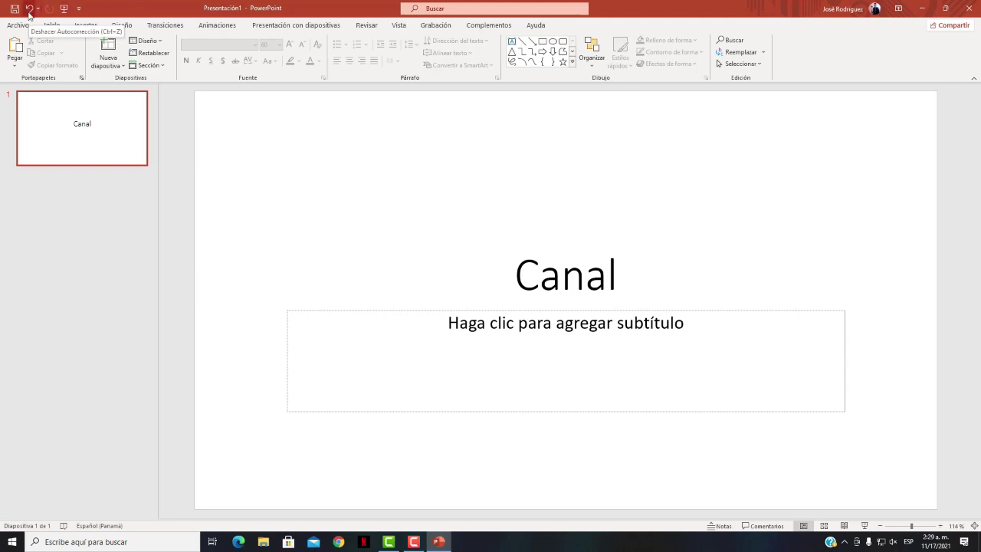
{"action": "left_click", "coordinate": [29, 14]}
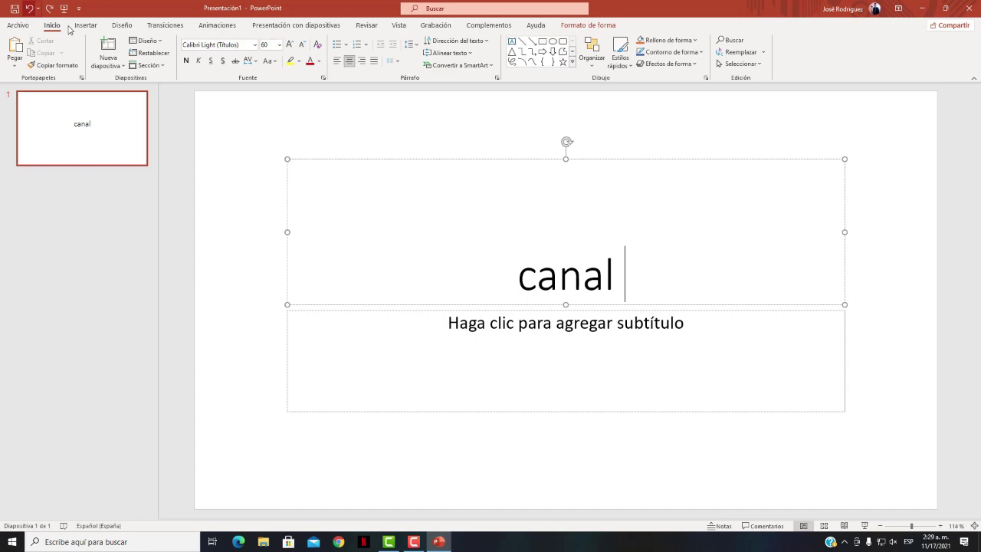
{"action": "type", "text": "ñ"}
{"action": "left_click", "coordinate": [30, 9]}
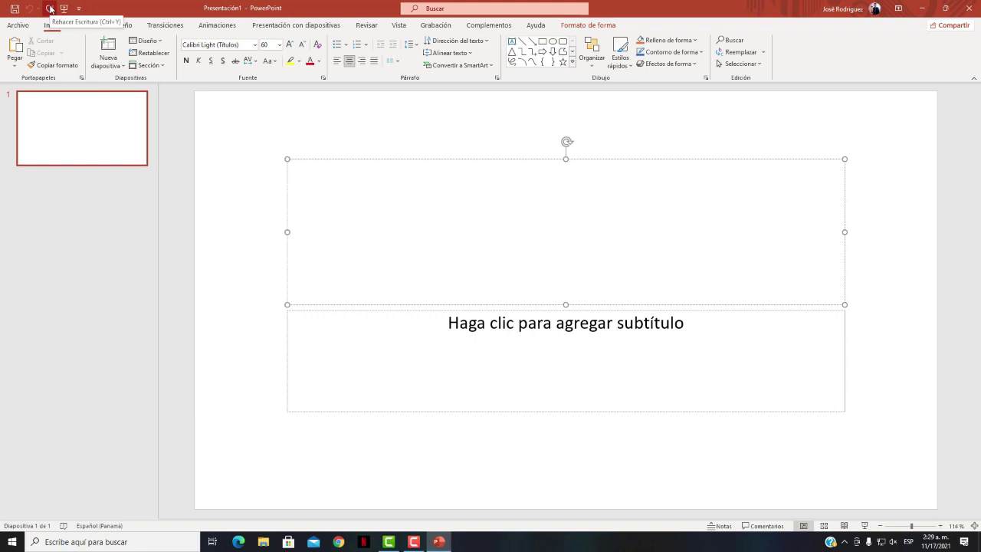
{"action": "left_click", "coordinate": [50, 9]}
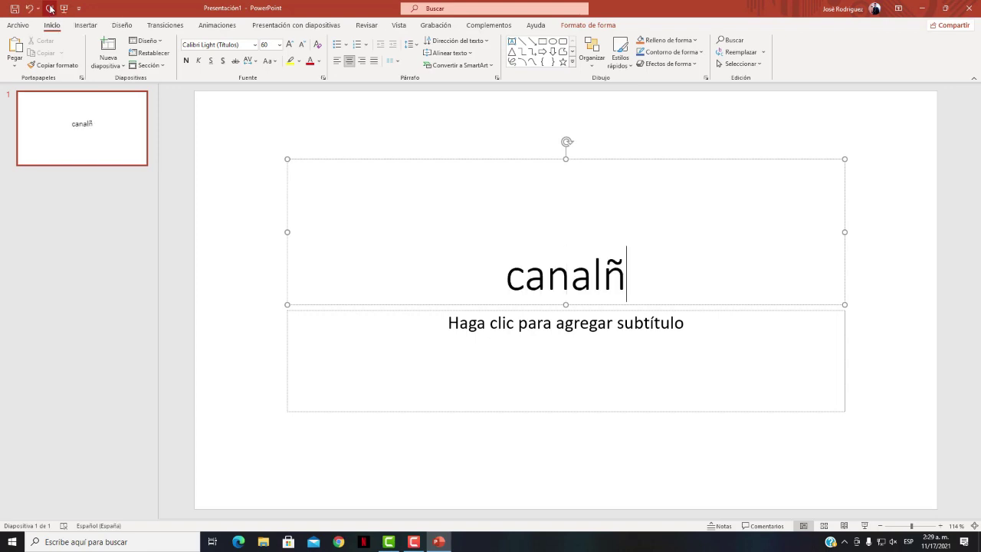
{"action": "left_click", "coordinate": [50, 9]}
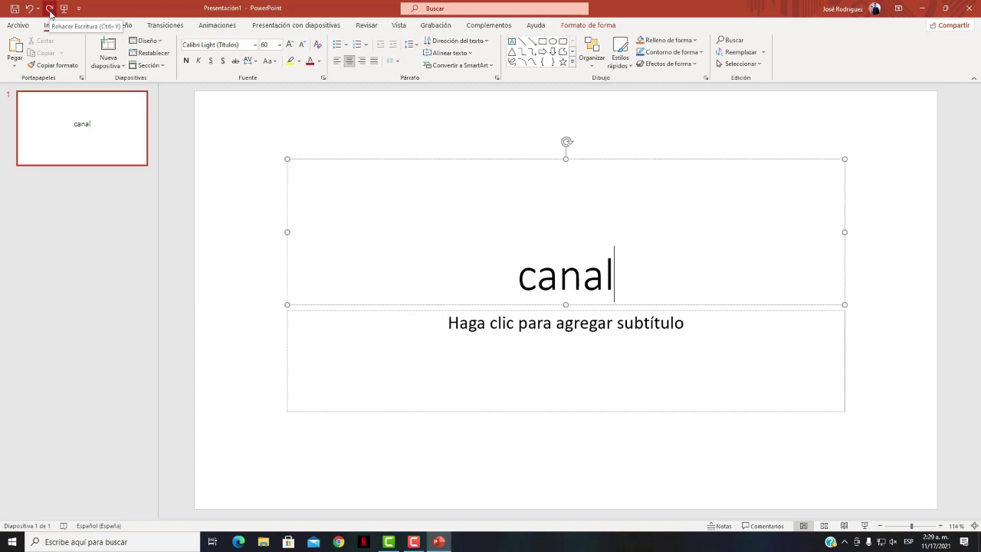
Repeat undo/redo with Ctrl+Z and Ctrl+Y, then capitalise the title to 'Canal'.
{"action": "left_click", "coordinate": [426, 429]}
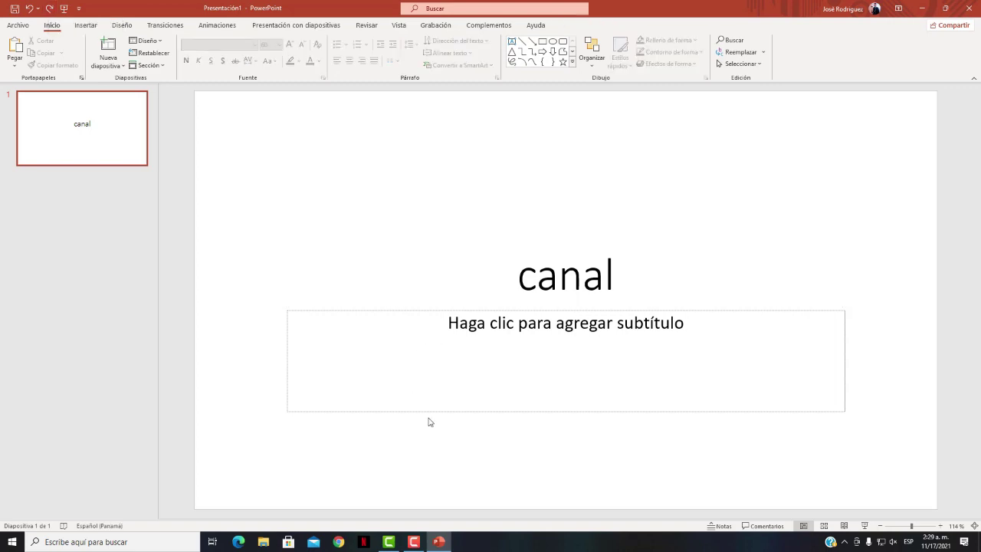
{"action": "key", "text": "ctrl+y"}
{"action": "key", "text": "ctrl+z"}
{"action": "key", "text": "ctrl+z"}
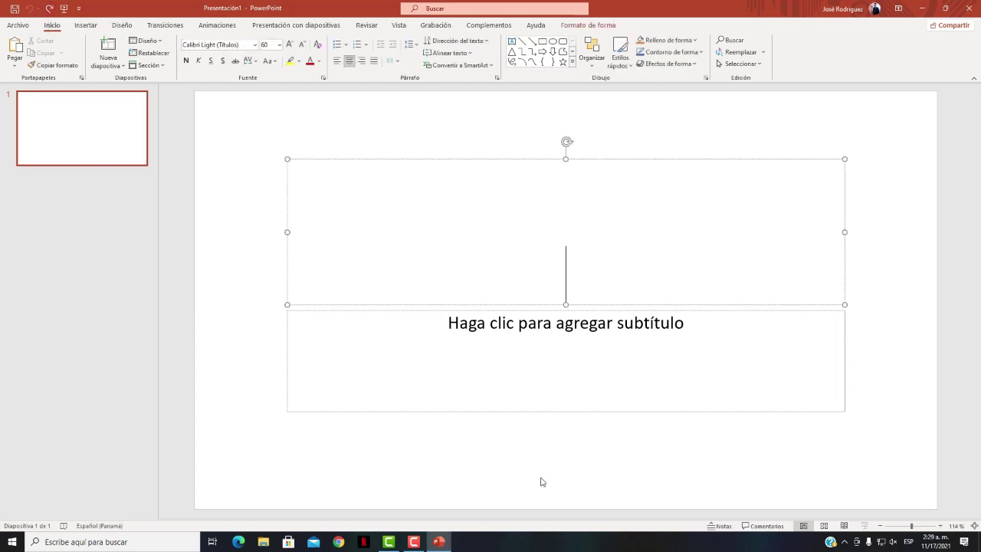
{"action": "key", "text": "ctrl+y"}
{"action": "key", "text": "ctrl+y"}
{"action": "key", "text": "ctrl+z"}
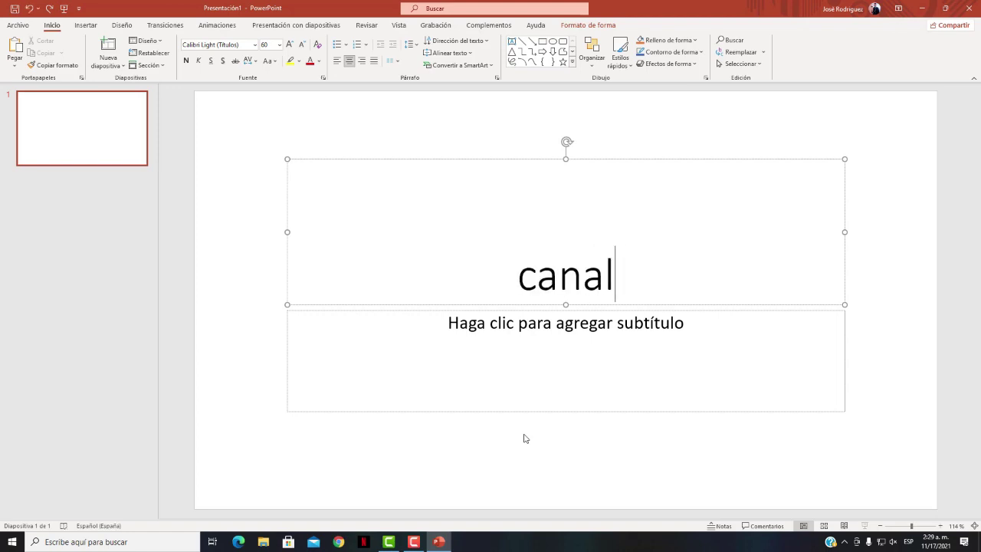
{"action": "left_click", "coordinate": [505, 474]}
{"action": "left_click", "coordinate": [520, 284]}
{"action": "left_click", "coordinate": [536, 285]}
{"action": "key", "text": "BackSpace"}
{"action": "type", "text": "C"}
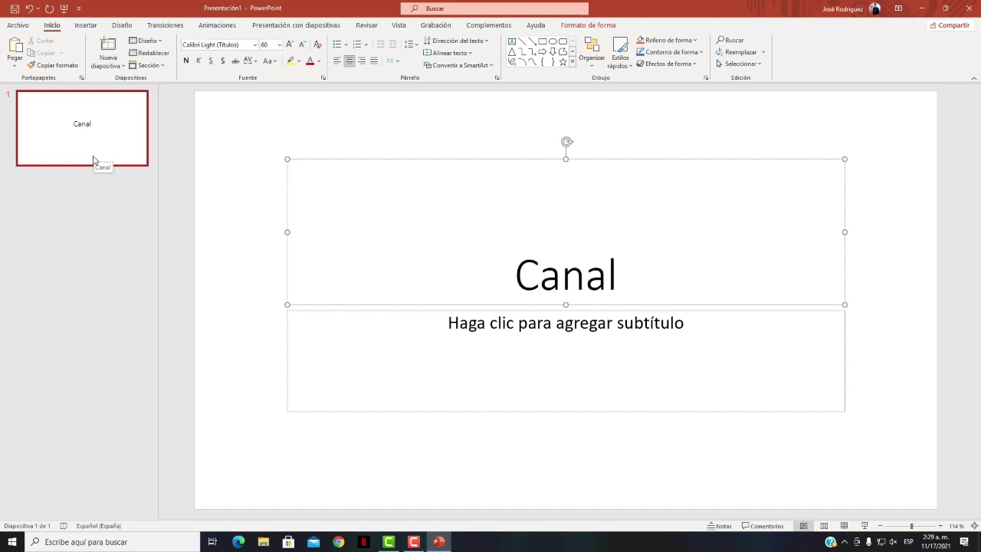
Add four empty title-and-content slides after 'Canal', then return to the title slide.
{"action": "right_click", "coordinate": [92, 182]}
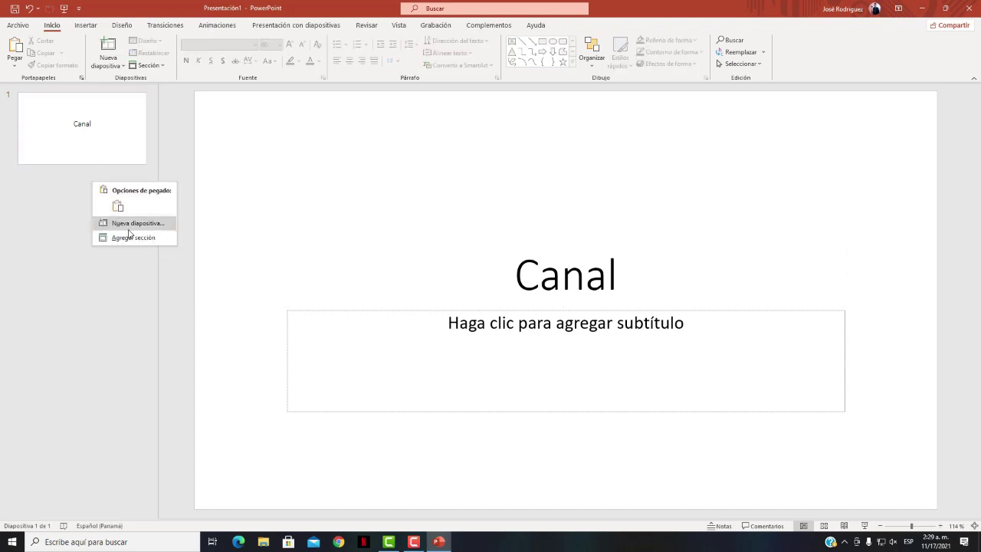
{"action": "left_click", "coordinate": [54, 207]}
{"action": "left_click", "coordinate": [64, 127]}
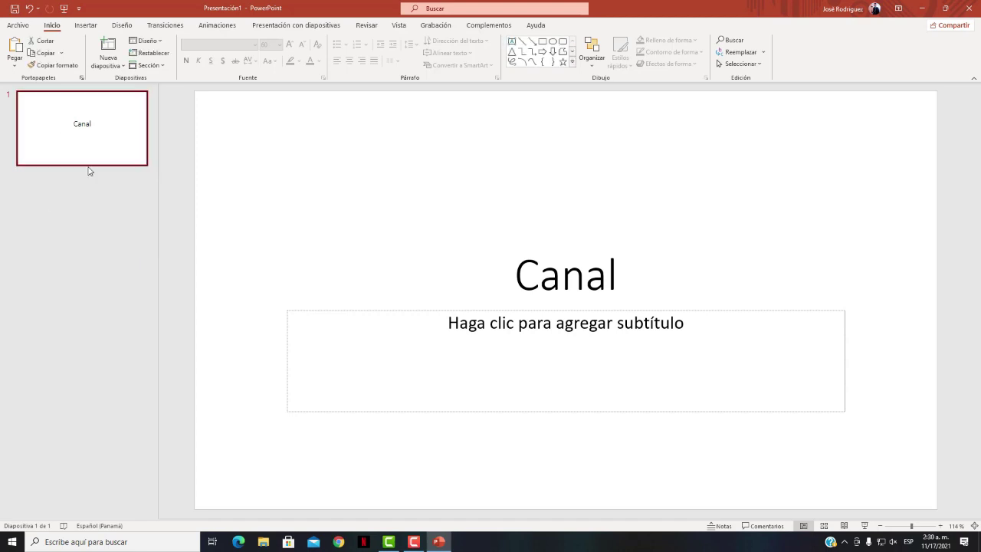
{"action": "key", "text": "Return"}
{"action": "key", "text": "Return"}
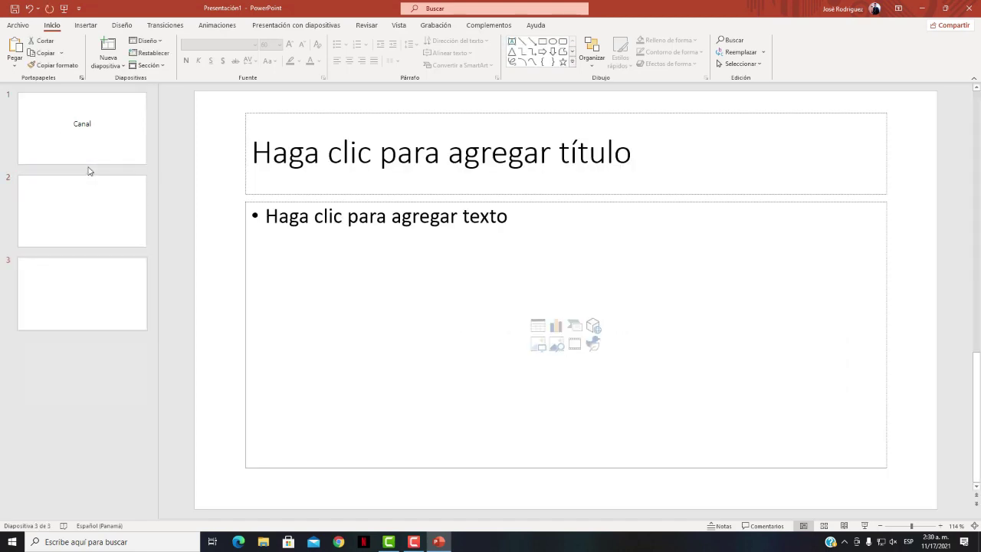
{"action": "key", "text": "Return"}
{"action": "left_click", "coordinate": [91, 195]}
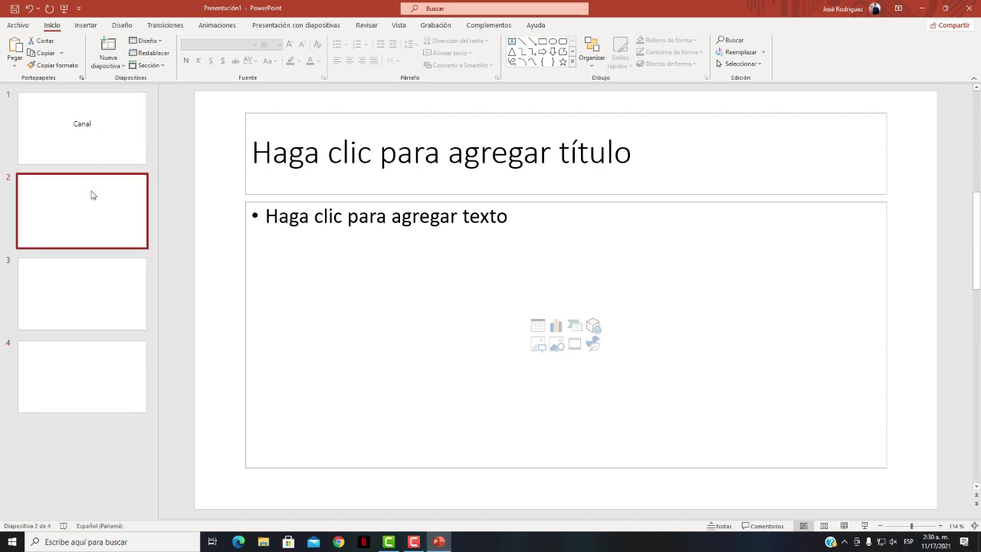
{"action": "right_click", "coordinate": [91, 195]}
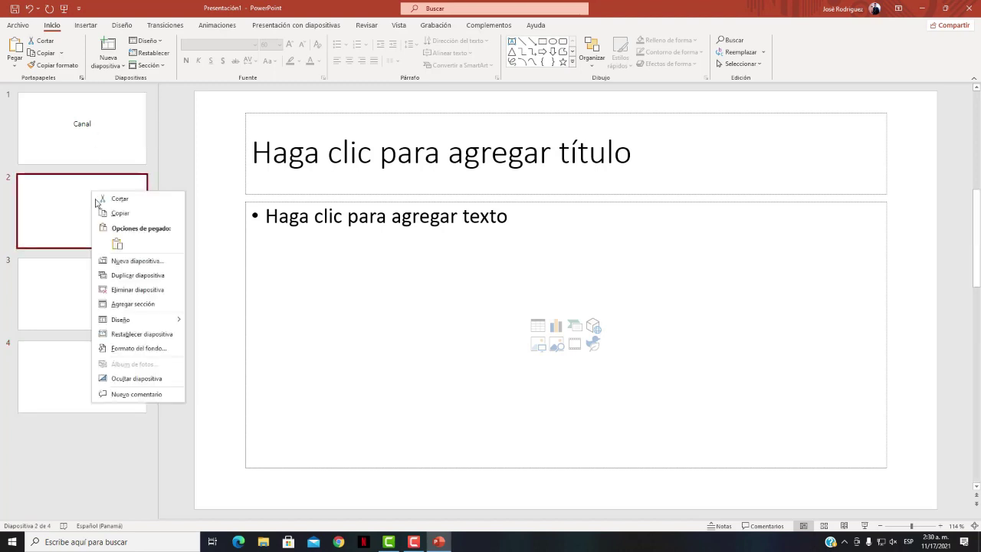
{"action": "left_click", "coordinate": [149, 264]}
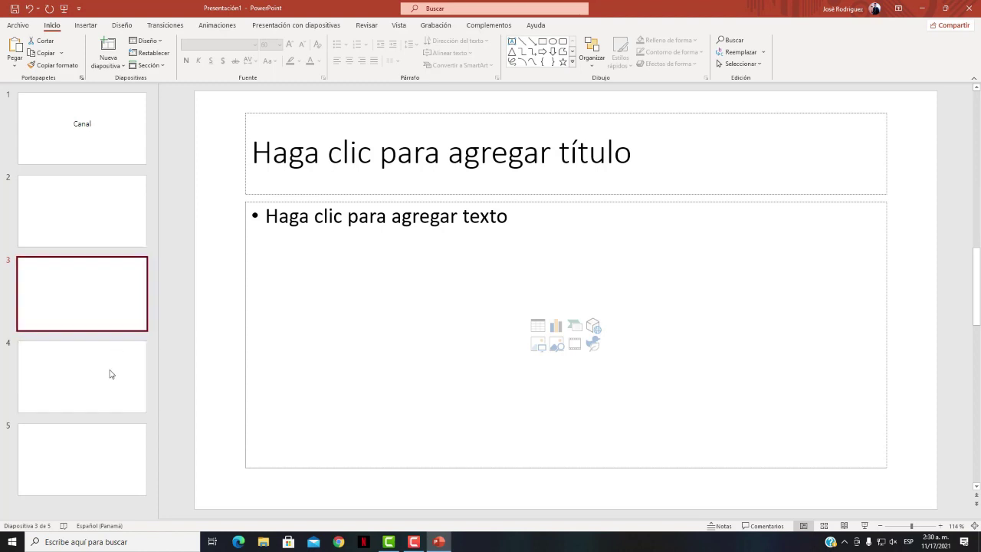
{"action": "left_click", "coordinate": [92, 149]}
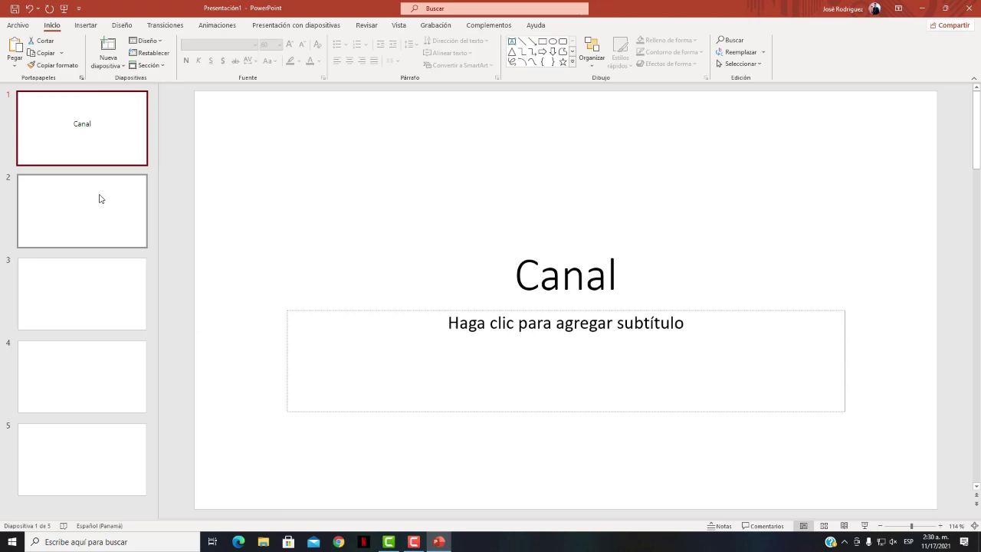
Browse the Diseño and Archivo tabs, then open the Customize Quick Access Toolbar list.
{"action": "left_click", "coordinate": [141, 25]}
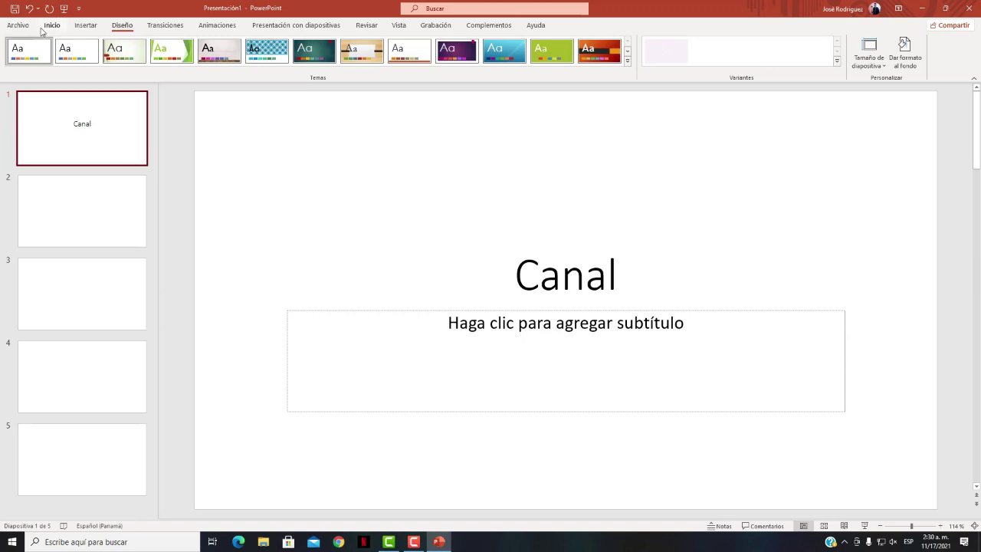
{"action": "left_click", "coordinate": [18, 26]}
{"action": "left_click", "coordinate": [11, 29]}
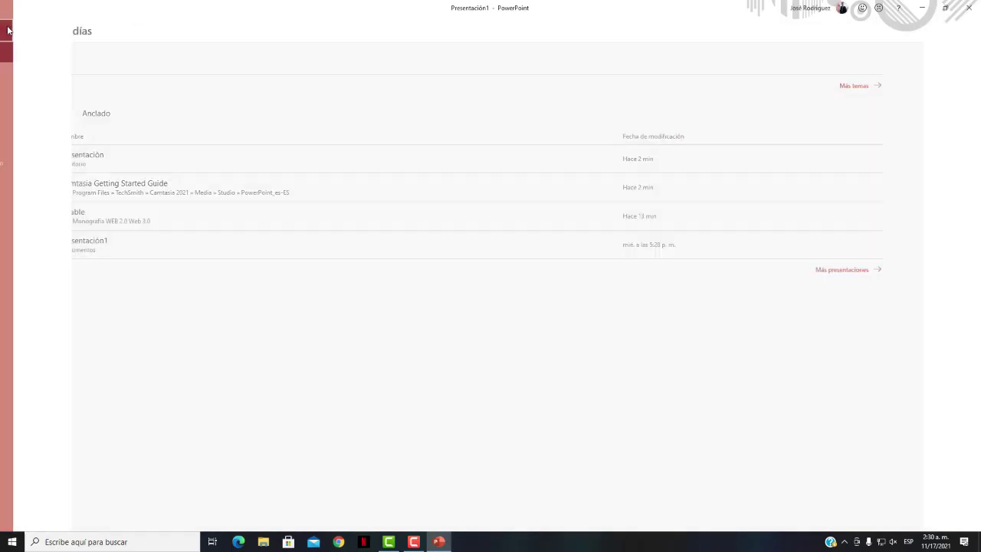
{"action": "left_click", "coordinate": [48, 26]}
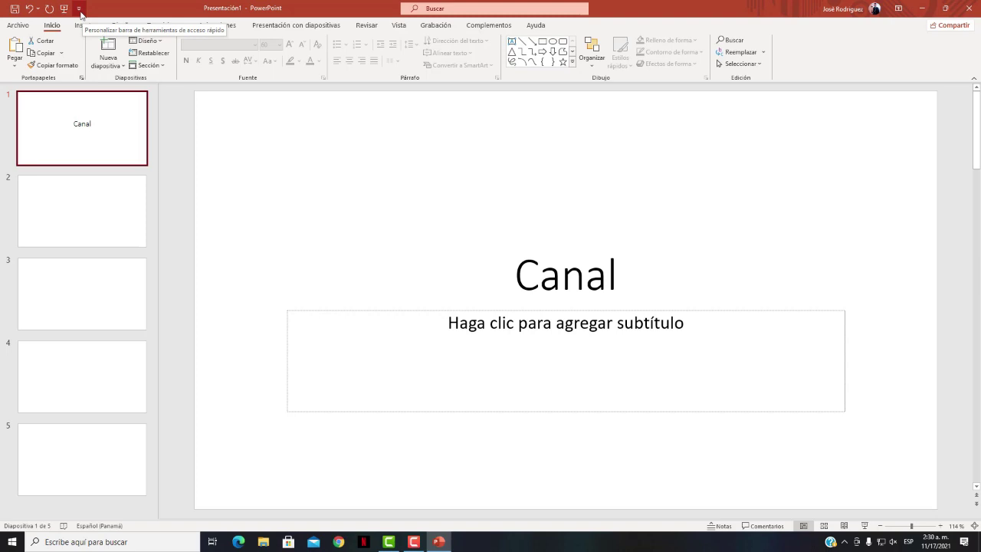
{"action": "left_click", "coordinate": [79, 9]}
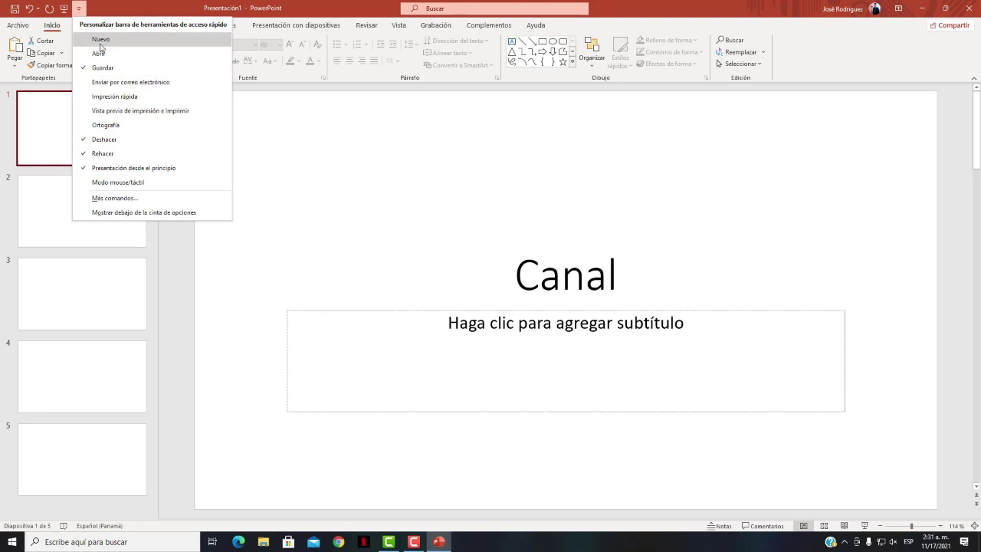
{"action": "left_click", "coordinate": [100, 46]}
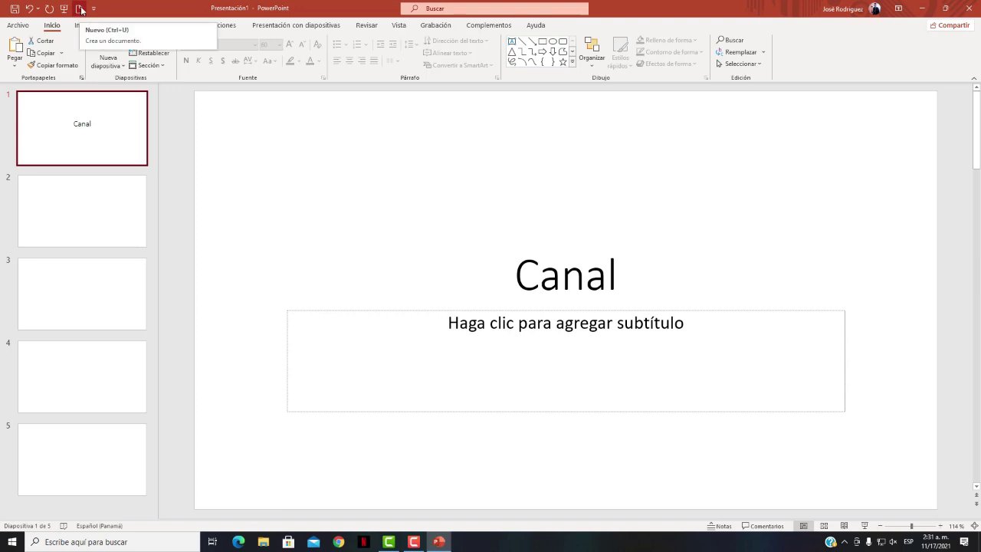
{"action": "left_click", "coordinate": [80, 10]}
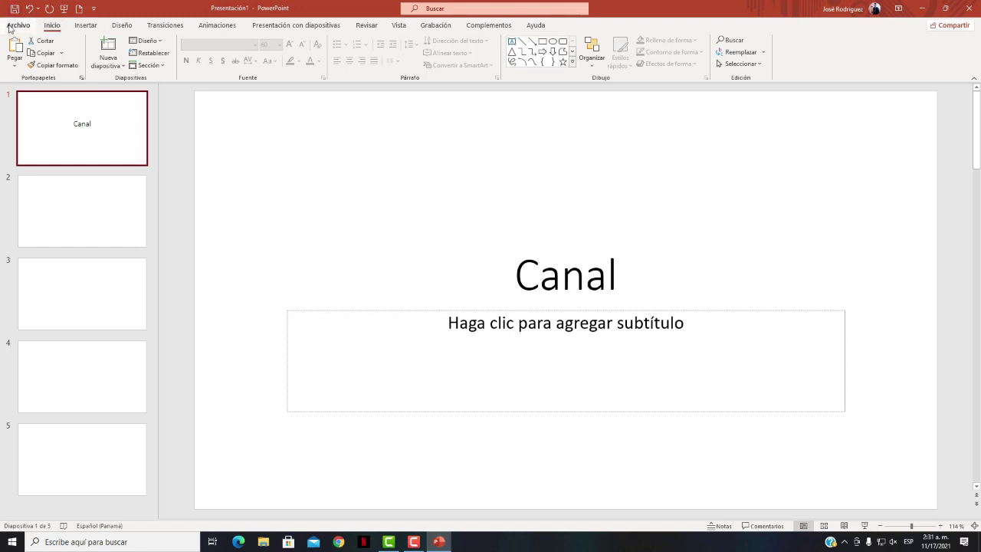
Open the Guardar como dialog for Este PC from the Archivo view.
{"action": "left_click", "coordinate": [17, 25]}
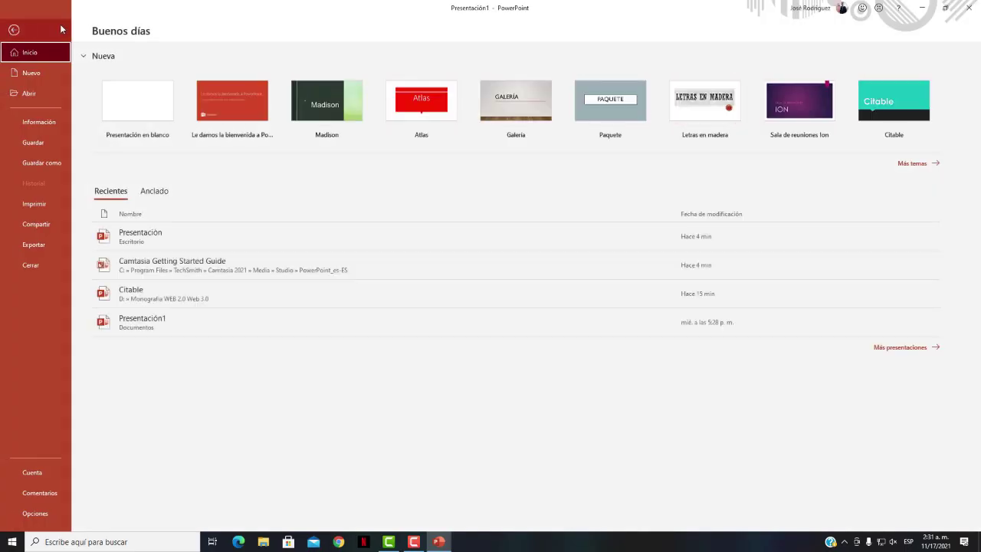
{"action": "left_click", "coordinate": [46, 164]}
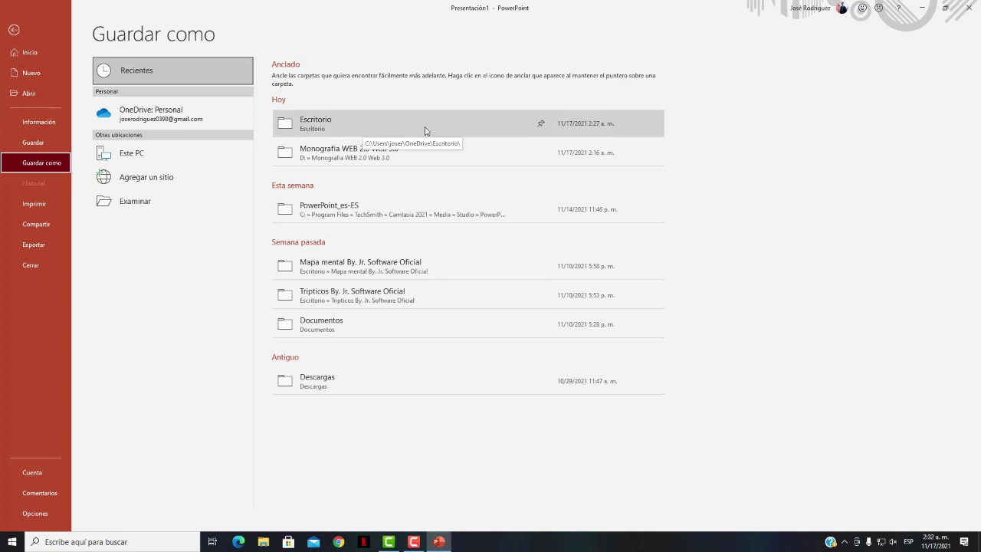
{"action": "left_click", "coordinate": [161, 159]}
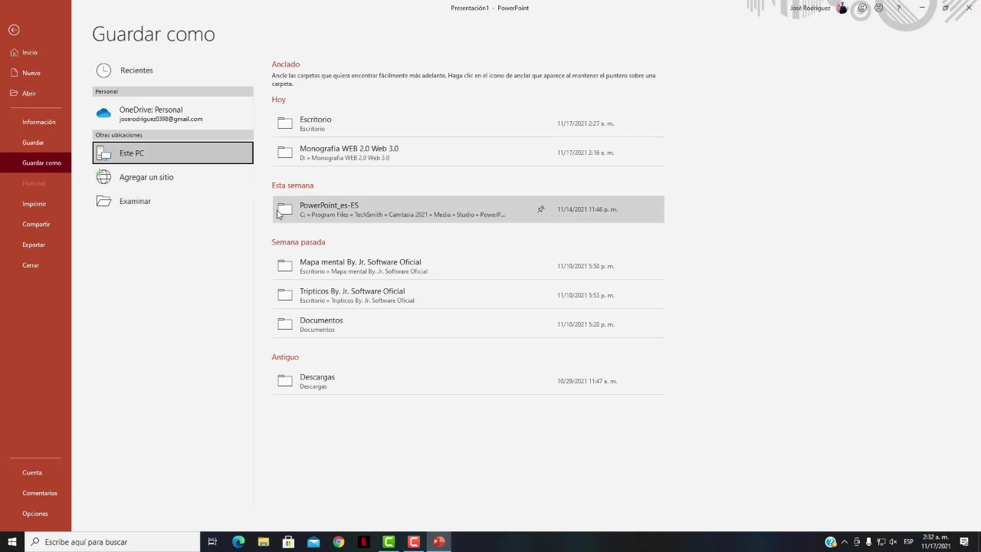
{"action": "left_click", "coordinate": [149, 205]}
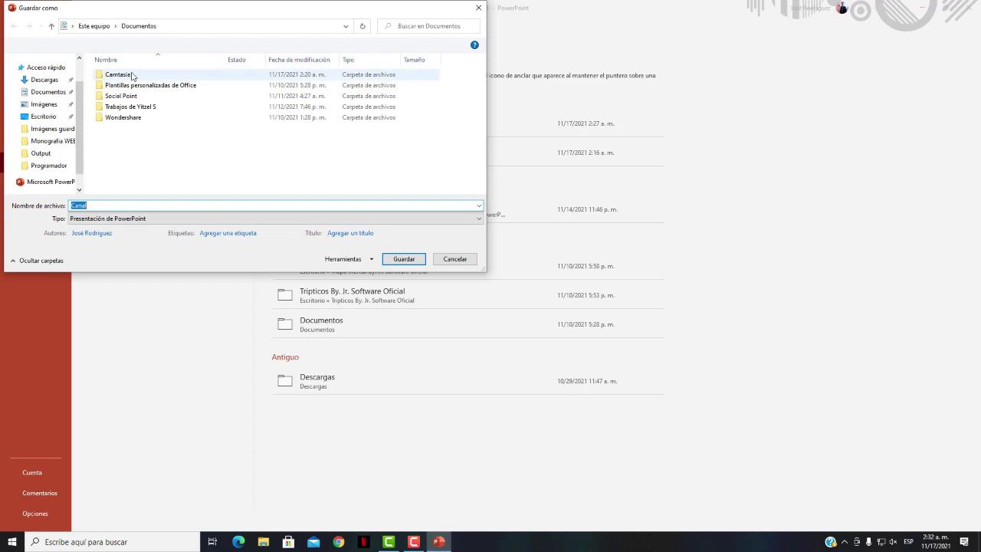
Create a 'Presentaciones' folder in Documentos and save the deck there as 'Presentación 1'.
{"action": "left_click", "coordinate": [106, 26]}
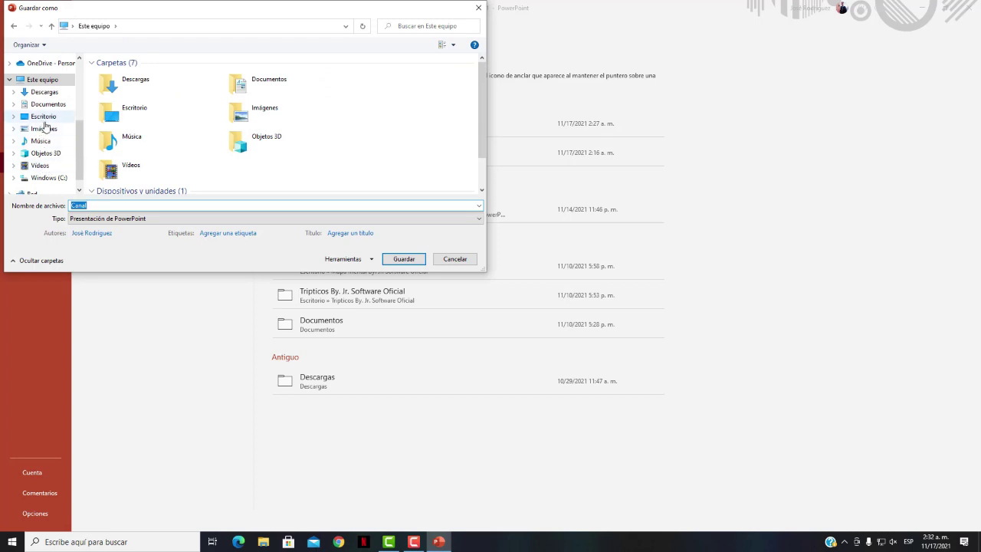
{"action": "left_click", "coordinate": [46, 104]}
{"action": "left_click", "coordinate": [80, 44]}
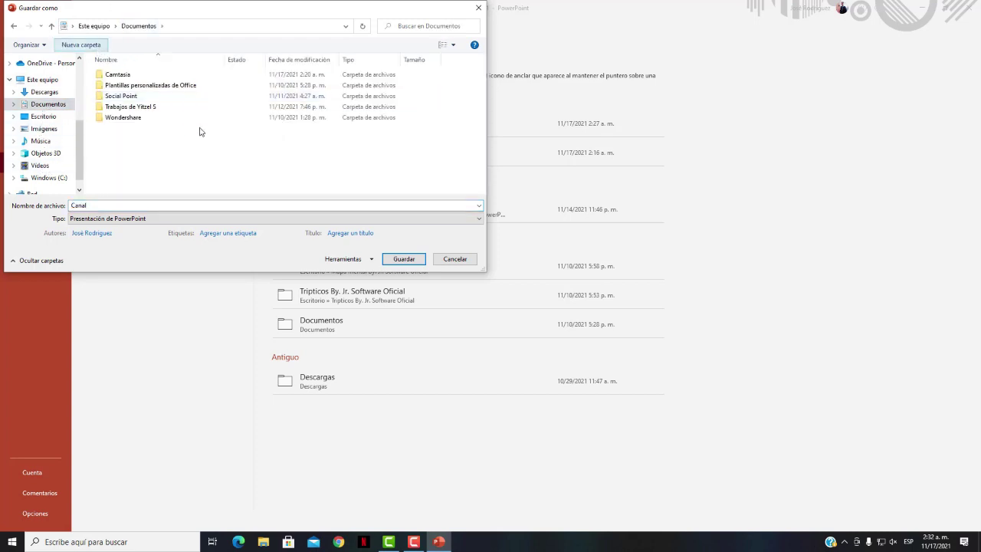
{"action": "type", "text": "Prensent"}
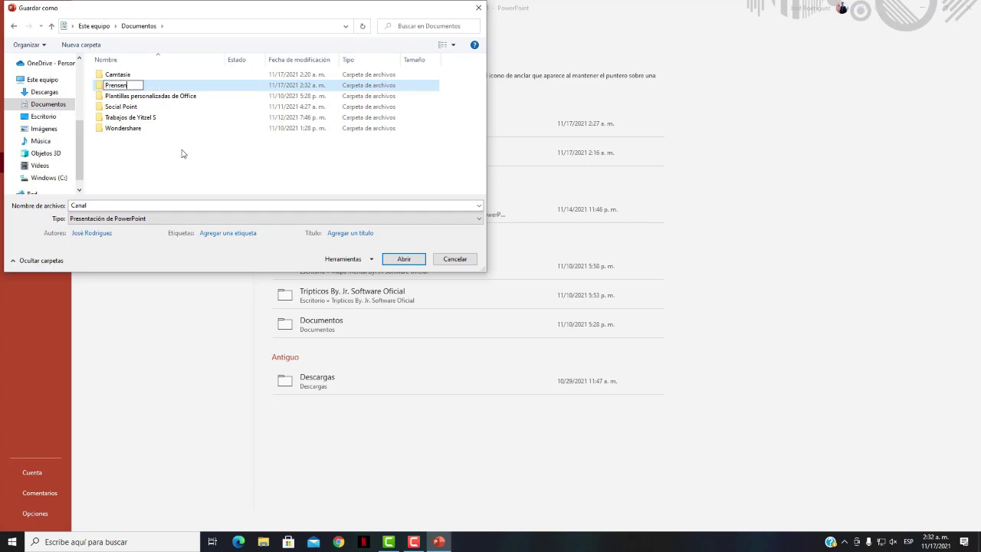
{"action": "type", "text": "aciones"}
{"action": "key", "text": "Return"}
{"action": "key", "text": "Return"}
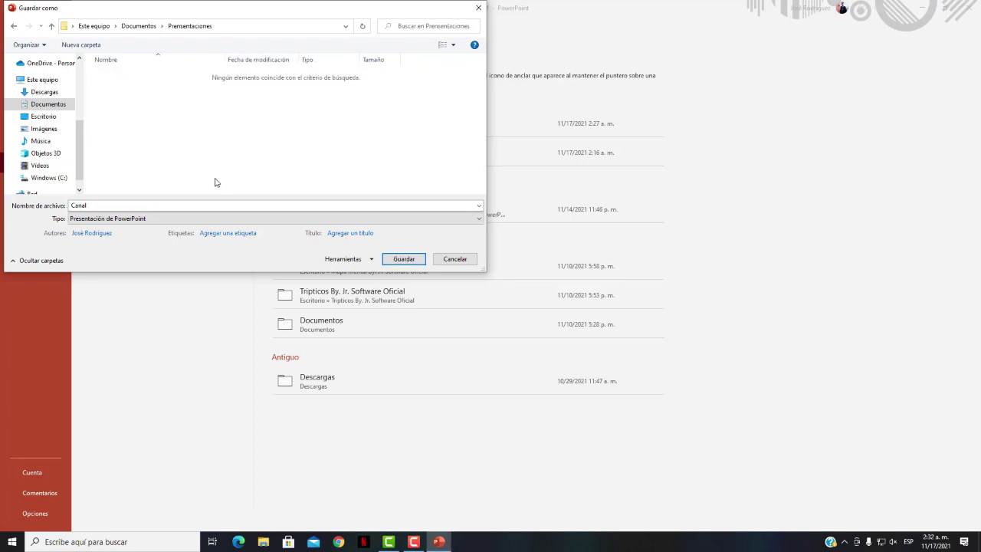
{"action": "left_click", "coordinate": [173, 205]}
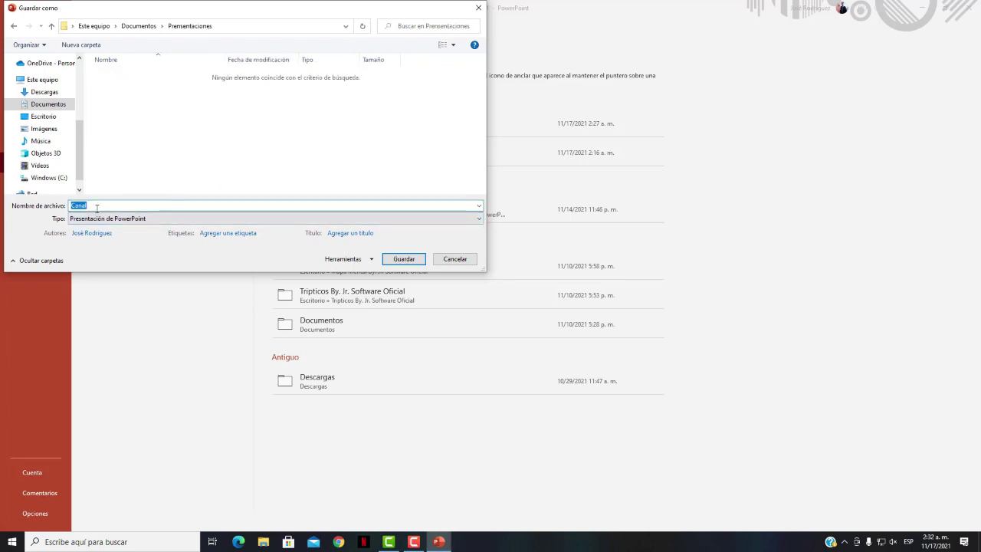
{"action": "type", "text": "P"}
{"action": "type", "text": "ta"}
{"action": "left_click_drag", "start_coordinate": [402, 15], "coordinate": [617, 165]}
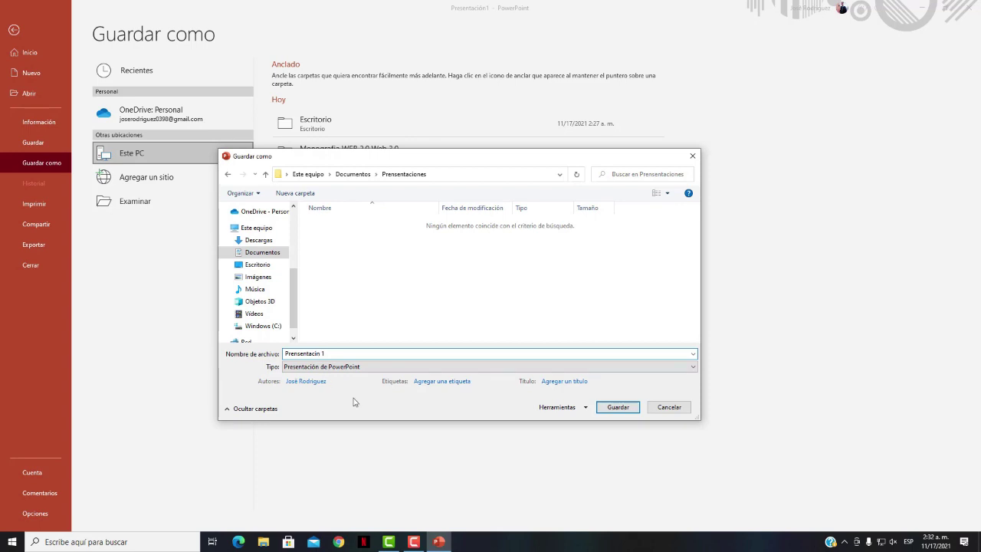
{"action": "left_click", "coordinate": [633, 407]}
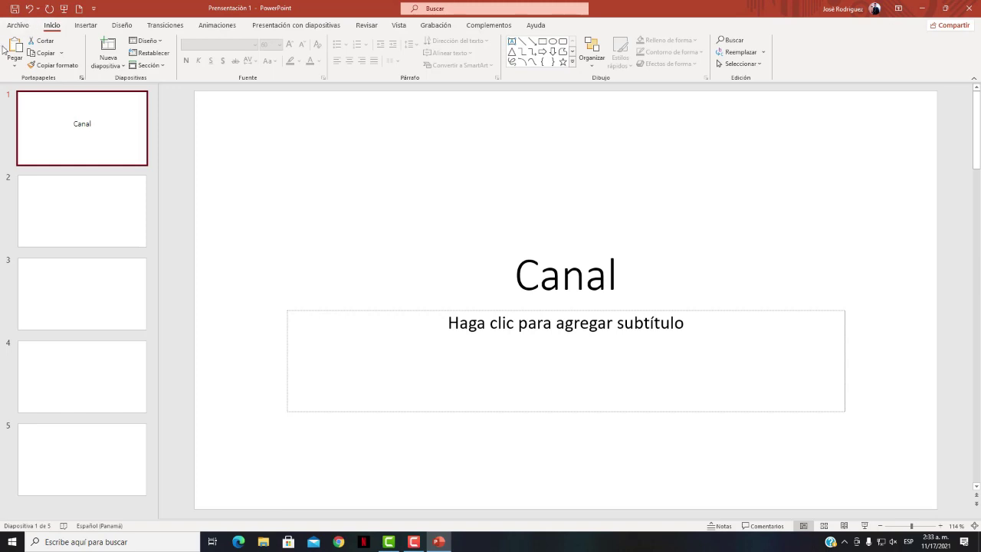
{"action": "left_click", "coordinate": [85, 26]}
{"action": "left_click", "coordinate": [124, 27]}
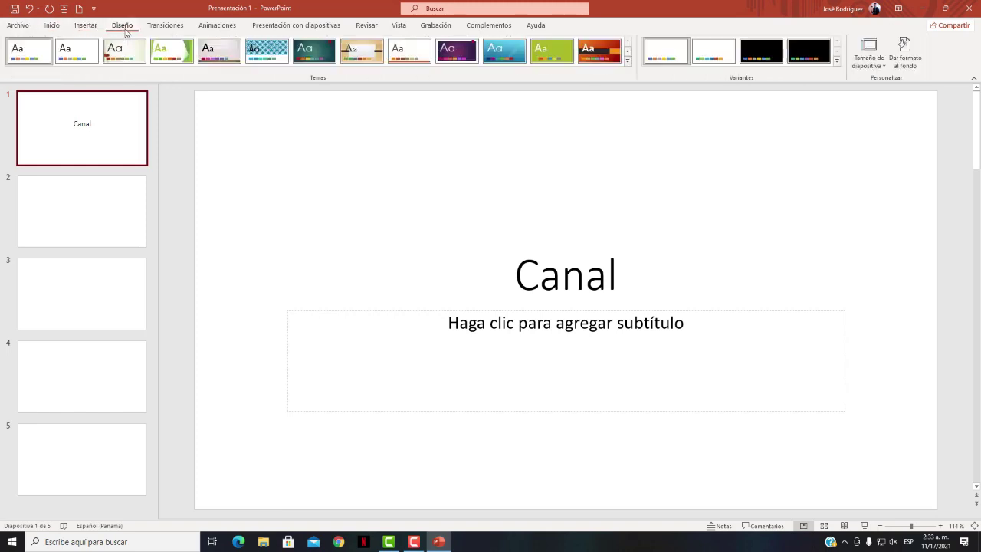
{"action": "left_click", "coordinate": [166, 26]}
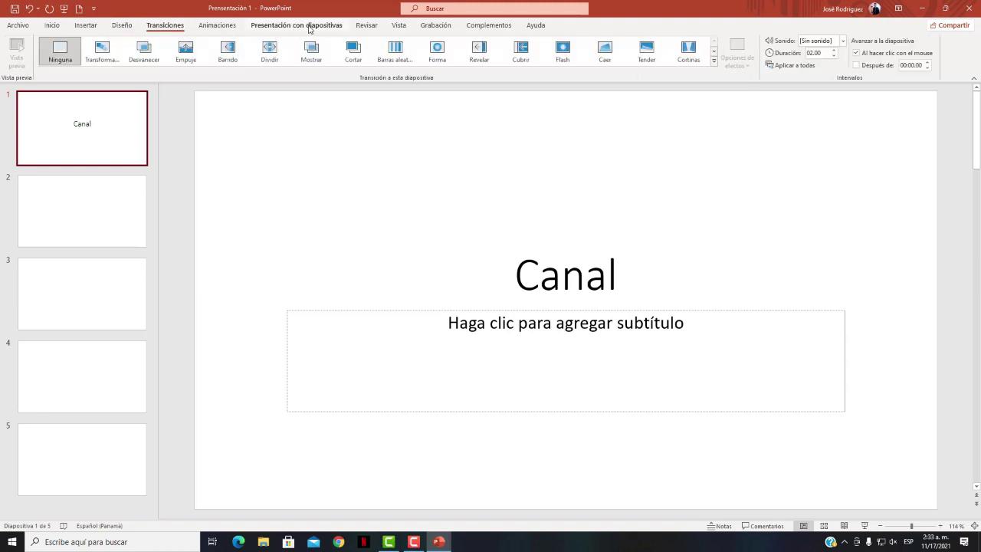
{"action": "left_click", "coordinate": [309, 29]}
{"action": "left_click", "coordinate": [362, 29]}
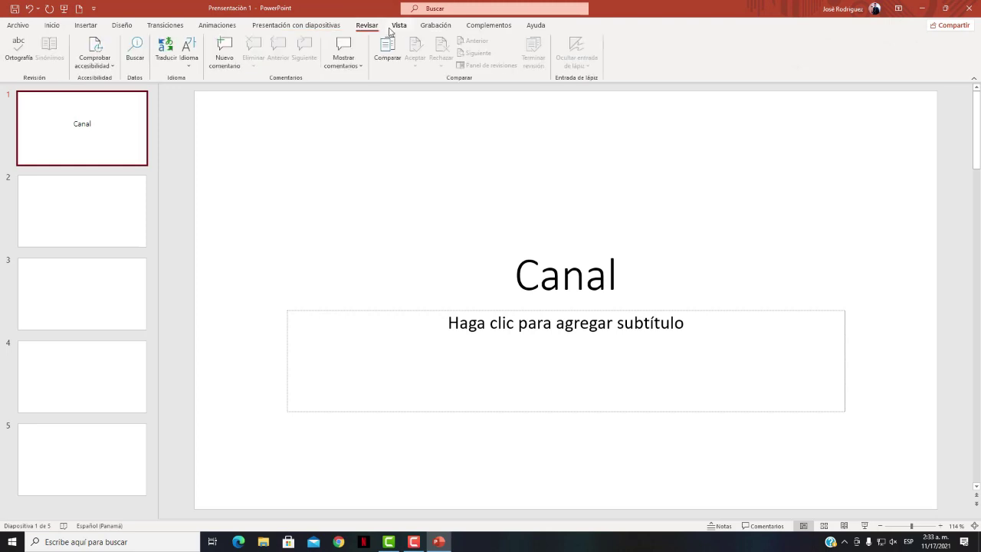
{"action": "left_click", "coordinate": [397, 26]}
{"action": "left_click", "coordinate": [435, 25]}
{"action": "left_click", "coordinate": [491, 27]}
{"action": "left_click", "coordinate": [536, 25]}
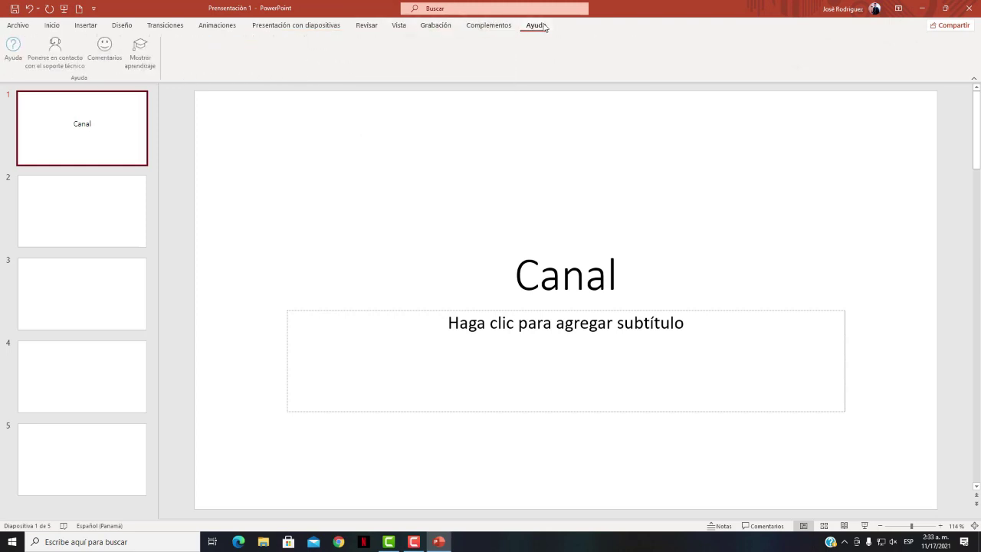
{"action": "left_click", "coordinate": [52, 25]}
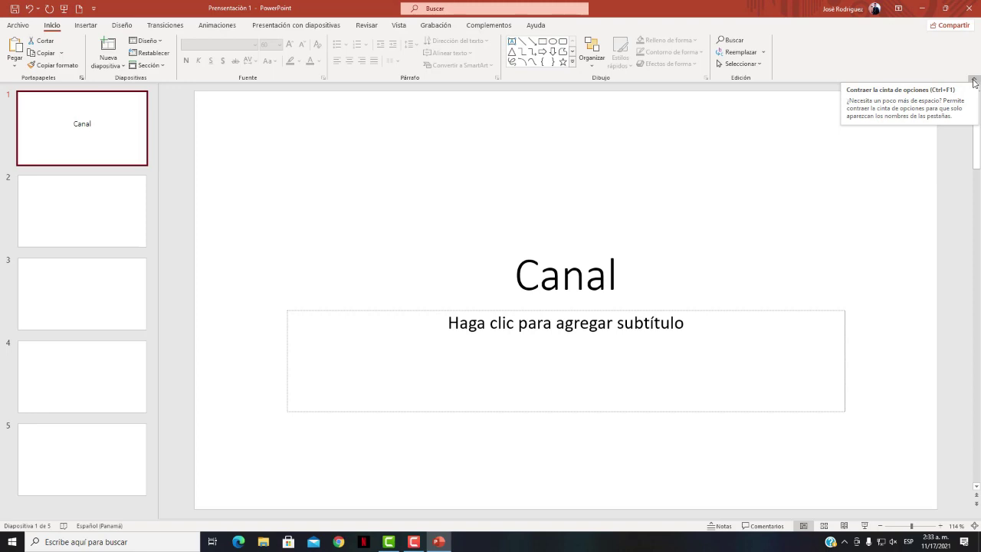
Collapse the ribbon and preview the Inicio, Transiciones, Animaciones and Grabación tabs.
{"action": "left_click", "coordinate": [974, 81]}
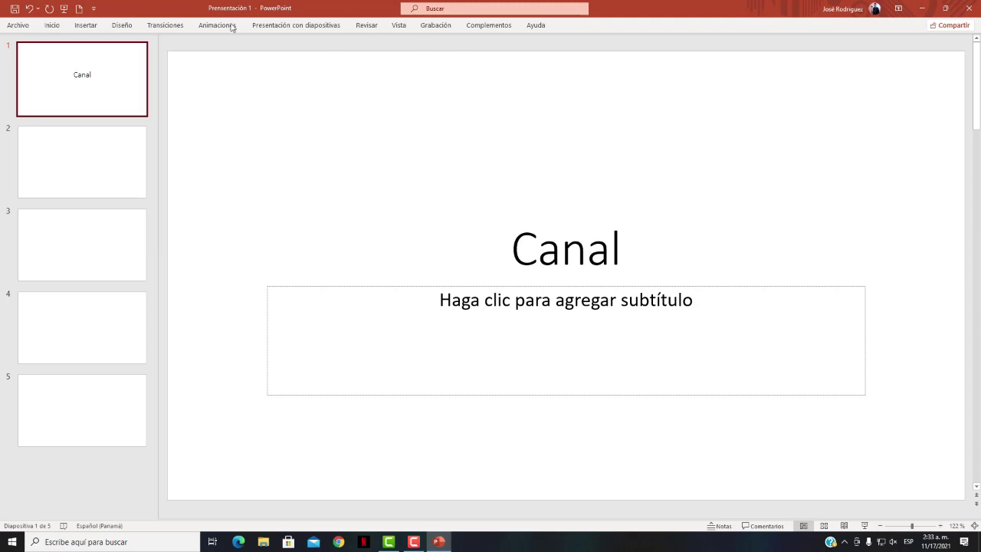
{"action": "left_click", "coordinate": [53, 26]}
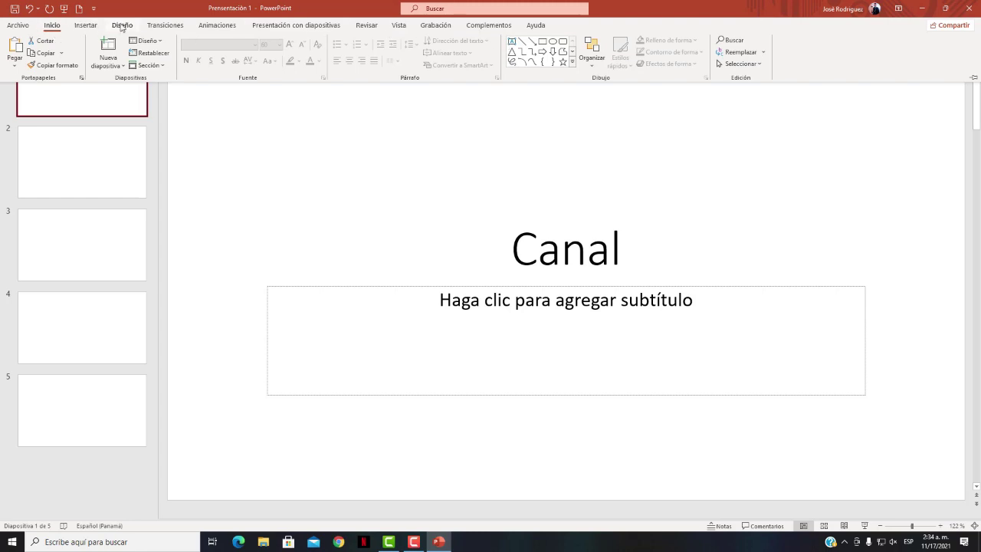
{"action": "left_click", "coordinate": [261, 158]}
{"action": "left_click", "coordinate": [154, 25]}
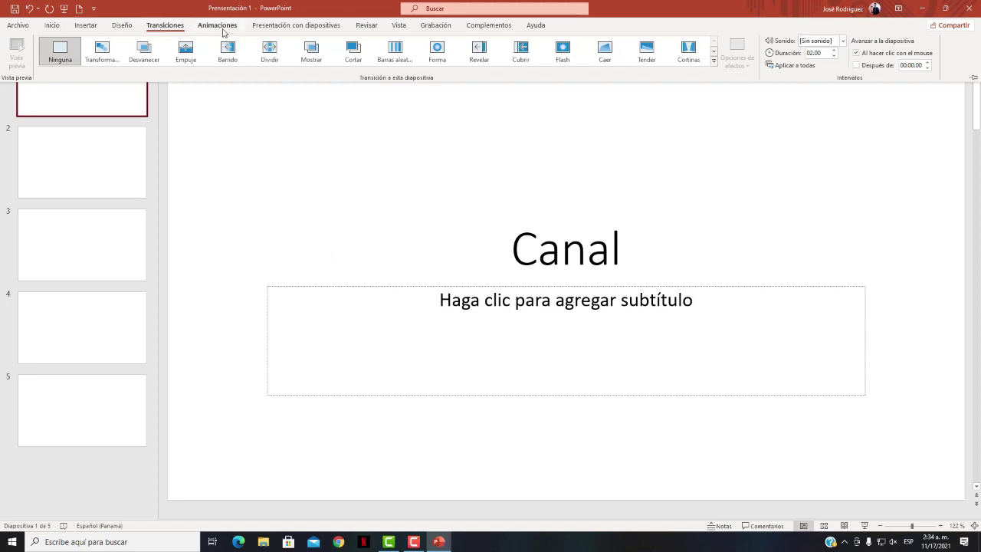
{"action": "left_click", "coordinate": [222, 30]}
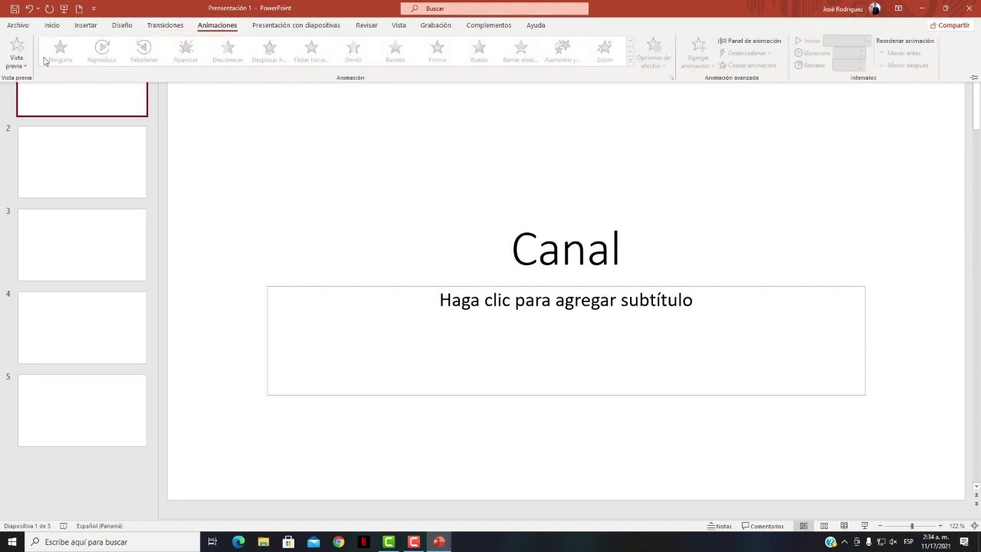
{"action": "left_click", "coordinate": [563, 251]}
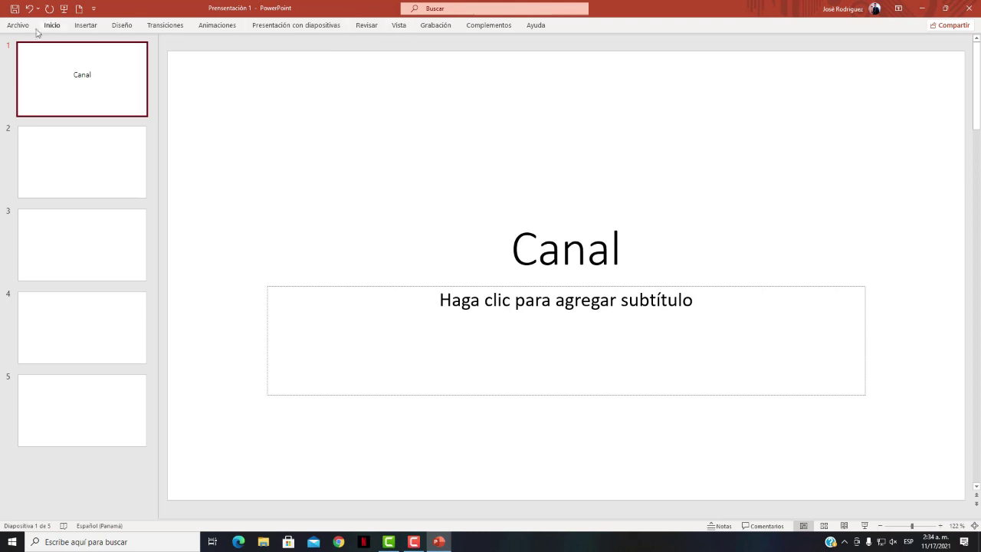
{"action": "left_click", "coordinate": [441, 28]}
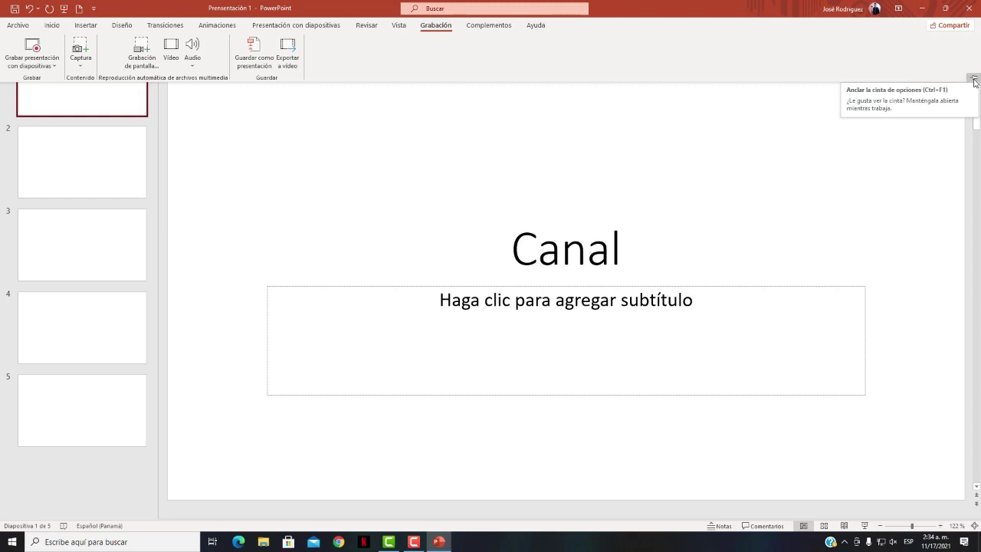
Pin the ribbon open on Home, then select slide 5 and add new blank slides after it.
{"action": "left_click", "coordinate": [975, 79]}
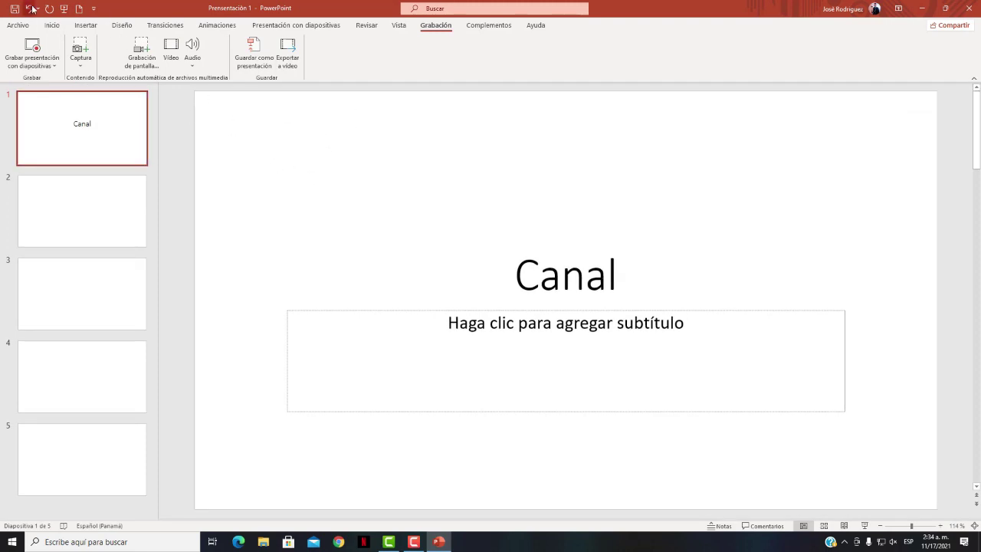
{"action": "left_click", "coordinate": [51, 26]}
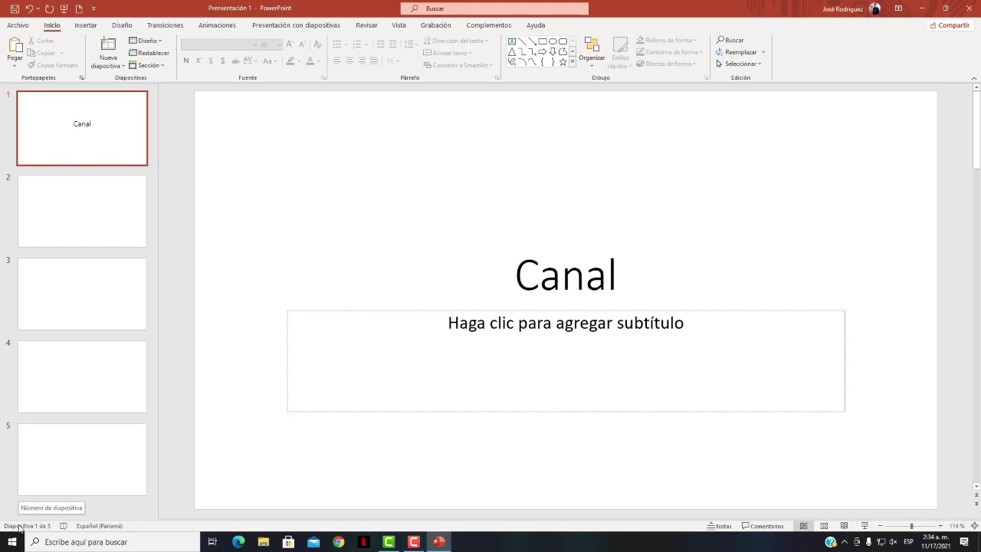
{"action": "left_click", "coordinate": [80, 218]}
{"action": "left_click", "coordinate": [85, 267]}
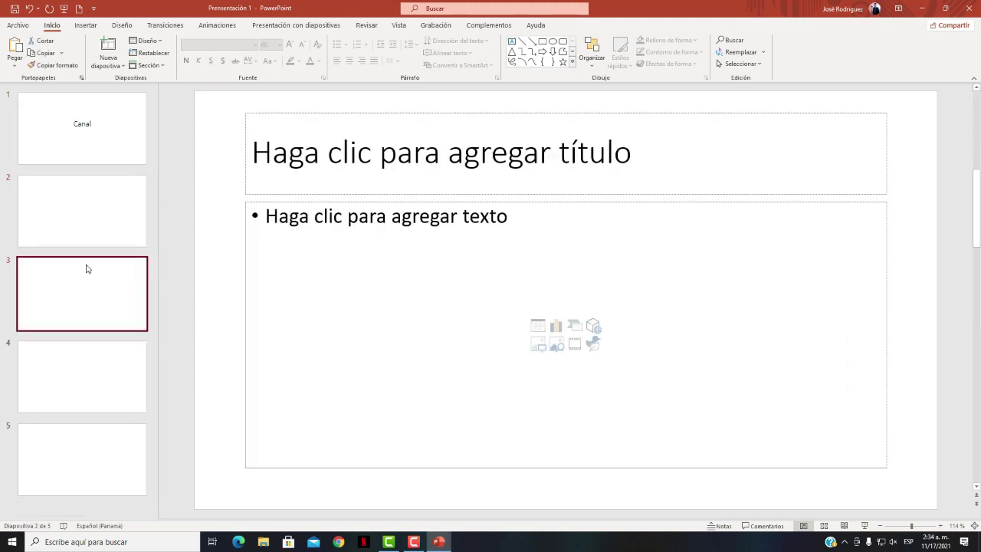
{"action": "left_click", "coordinate": [83, 408]}
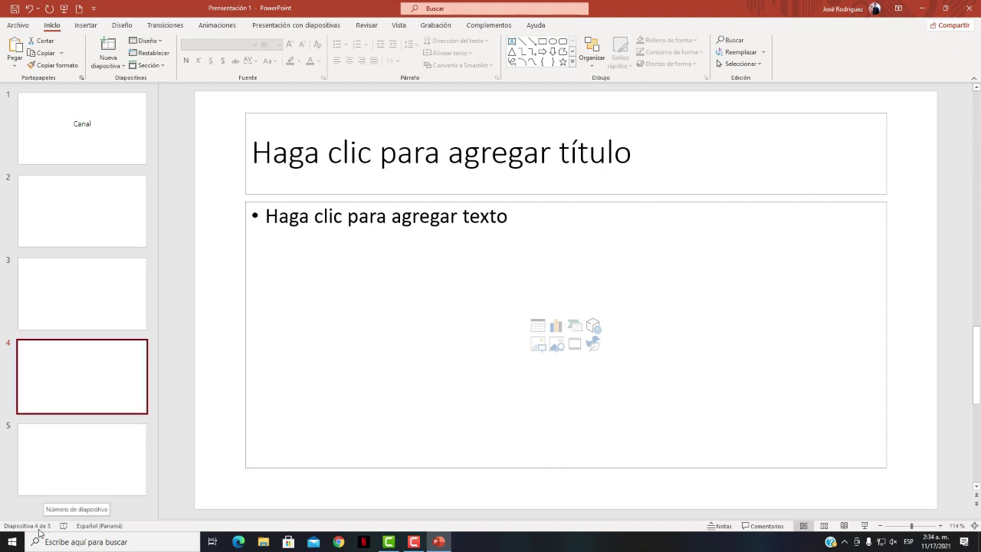
{"action": "left_click", "coordinate": [102, 483]}
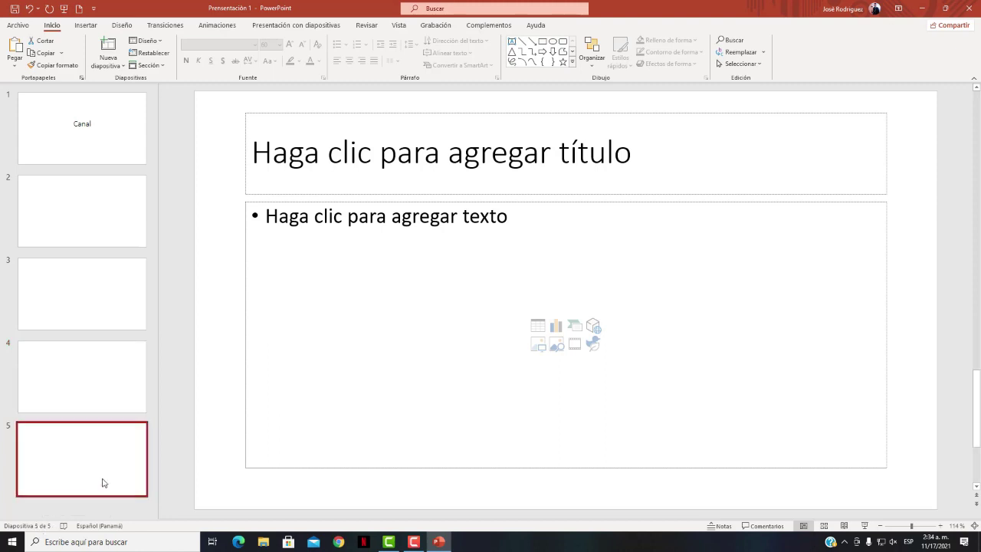
{"action": "key", "text": "Return"}
{"action": "key", "text": "Return"}
{"action": "key", "text": "Return"}
{"action": "key", "text": "Return"}
{"action": "key", "text": "Return"}
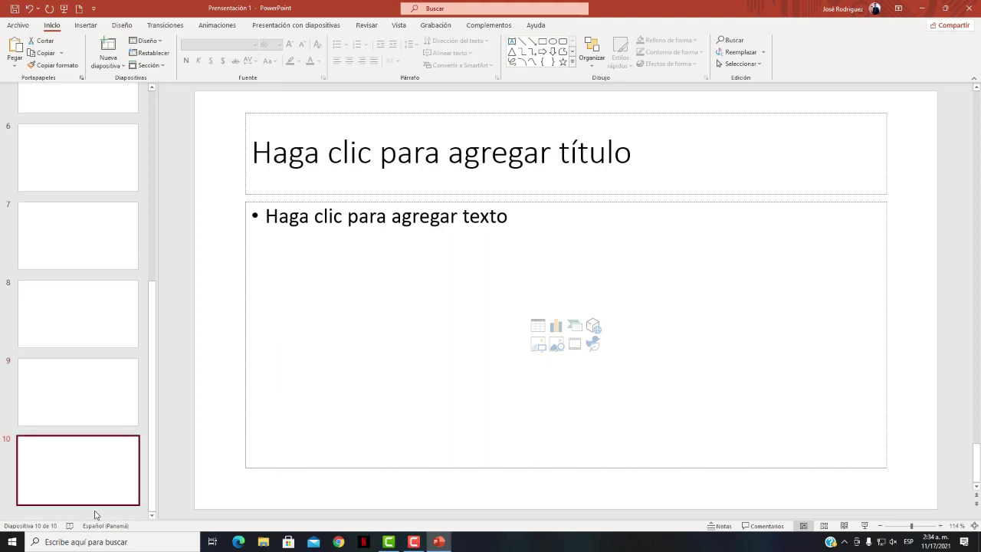
Delete the extra blank slides 7 and 6, using Delete and the right-click Eliminar diapositiva.
{"action": "key", "text": "Delete"}
{"action": "key", "text": "Delete"}
{"action": "key", "text": "Delete"}
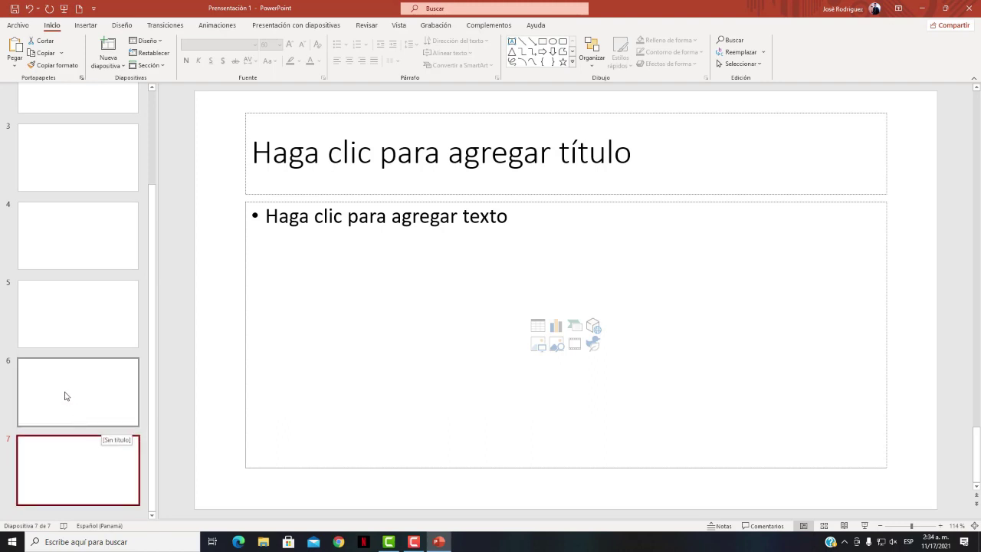
{"action": "key", "text": "Delete"}
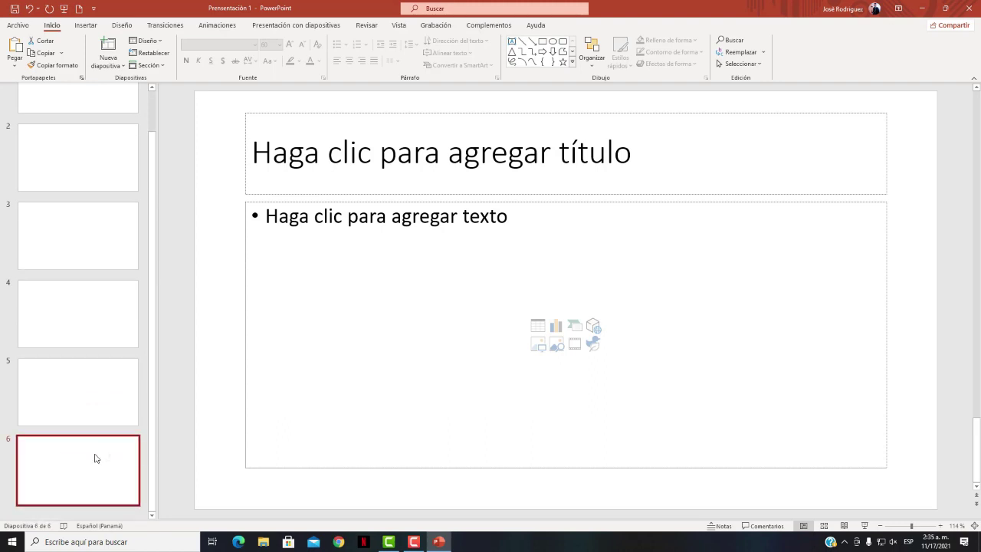
{"action": "right_click", "coordinate": [95, 458]}
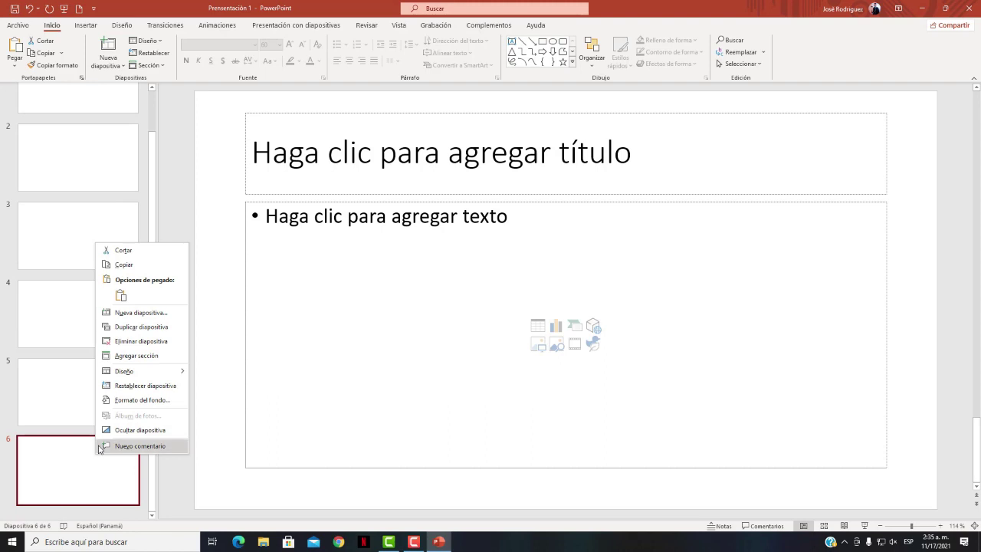
{"action": "left_click", "coordinate": [129, 342]}
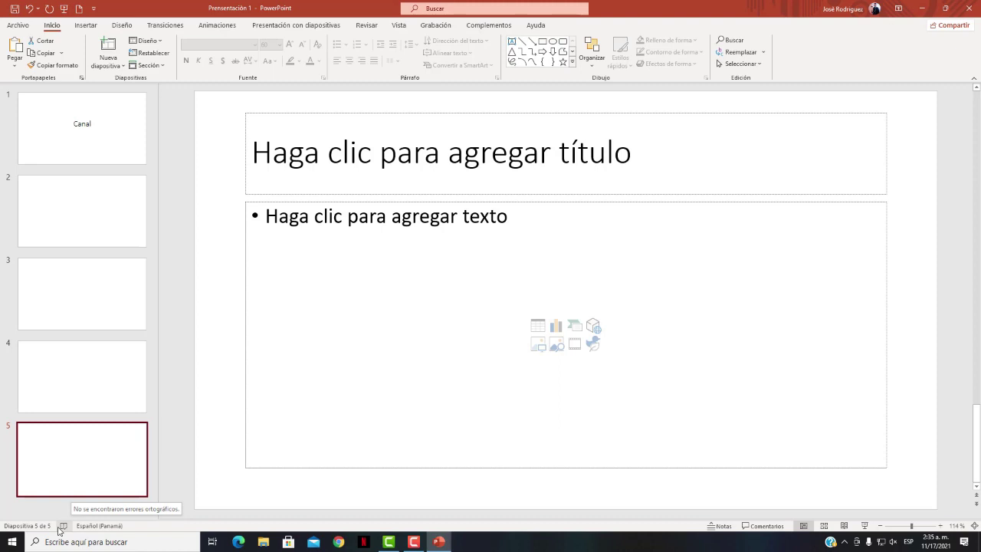
{"action": "left_click", "coordinate": [59, 529]}
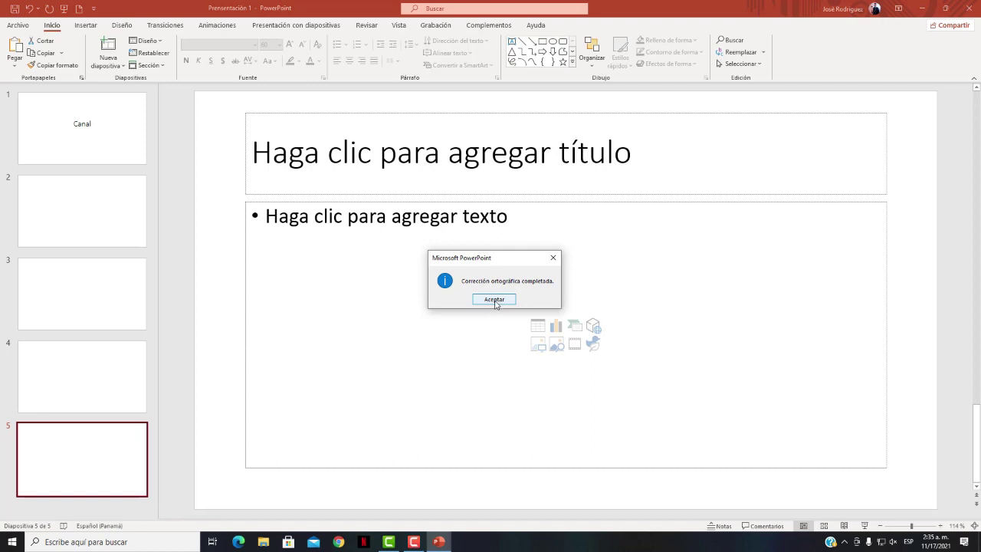
{"action": "left_click", "coordinate": [494, 300]}
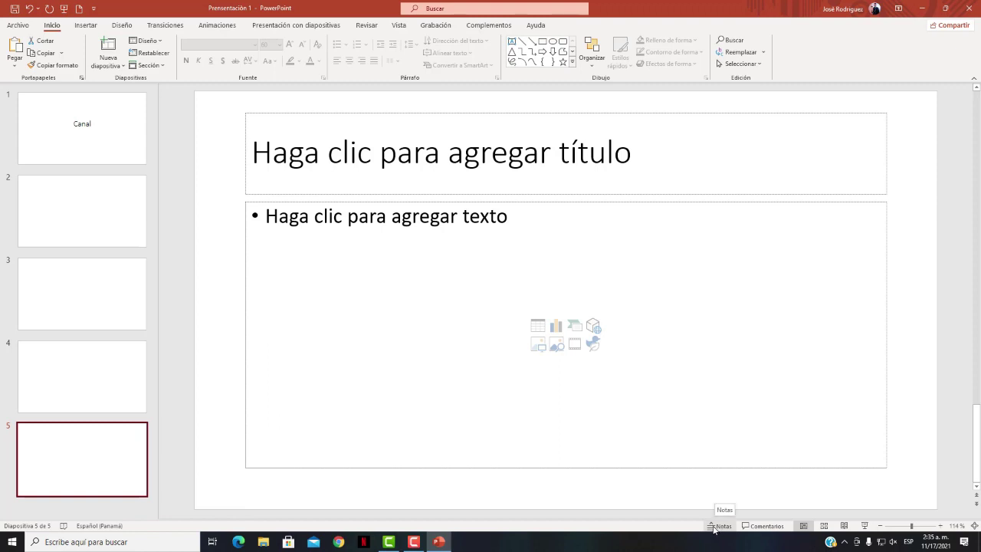
Show the notes pane and write a speaker note on slide 1 crediting the work's creator.
{"action": "left_click", "coordinate": [713, 527]}
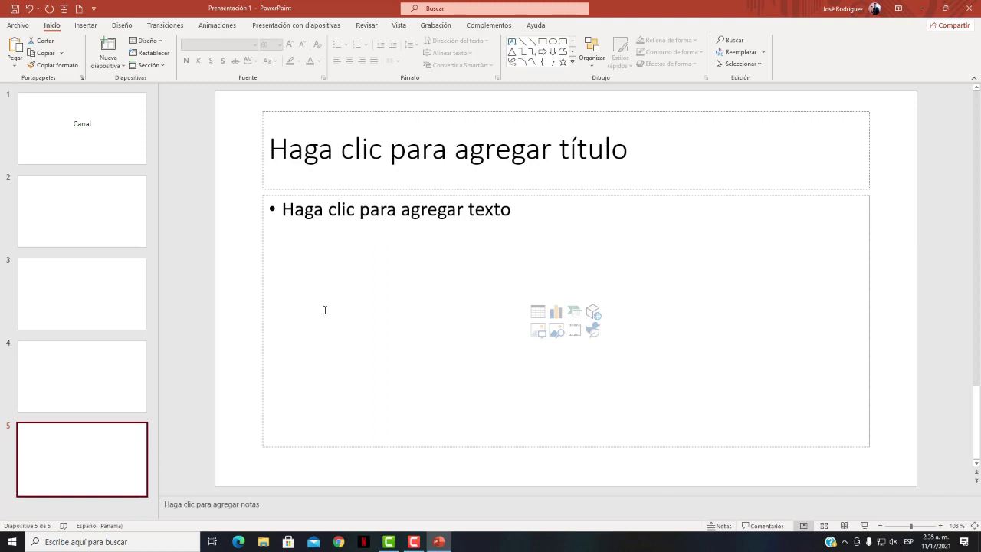
{"action": "left_click", "coordinate": [107, 135]}
{"action": "left_click", "coordinate": [222, 504]}
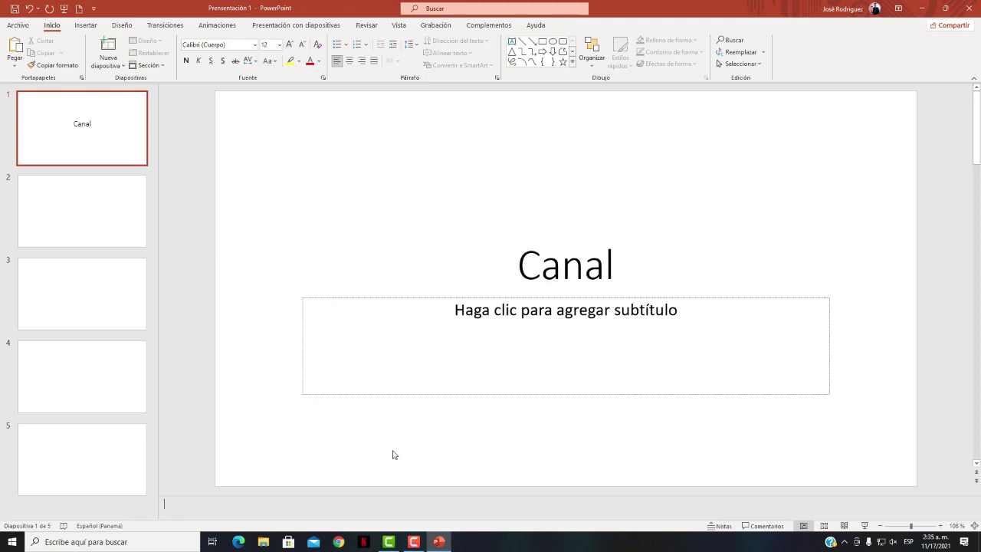
{"action": "type", "text": "E"}
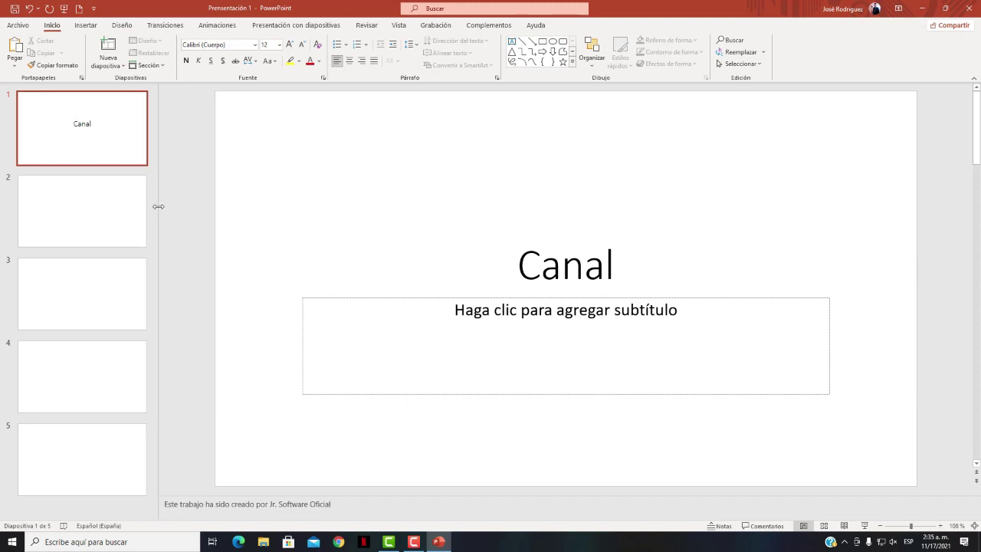
{"action": "left_click", "coordinate": [280, 324]}
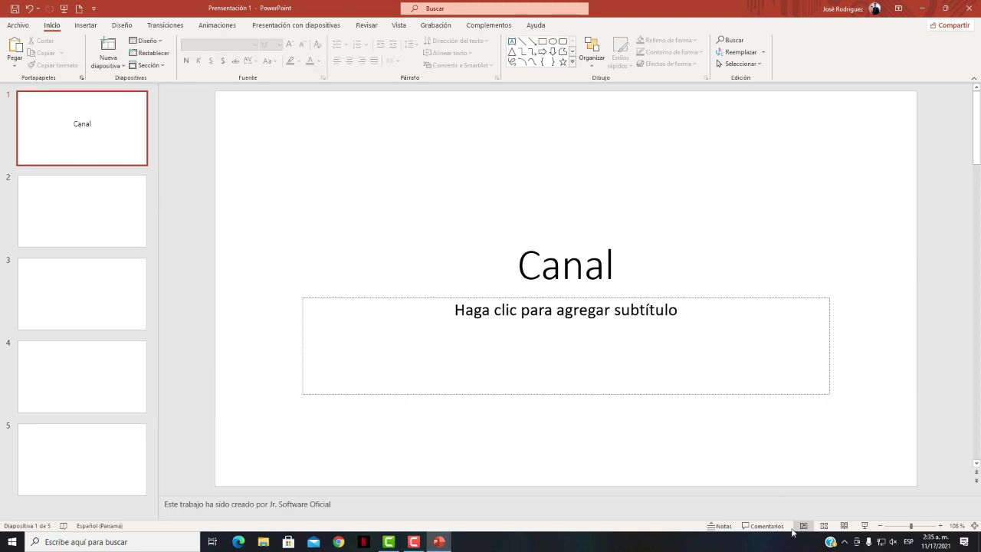
Toggle the notes pane off and on to check the note, ending back on slide 1.
{"action": "left_click", "coordinate": [723, 527]}
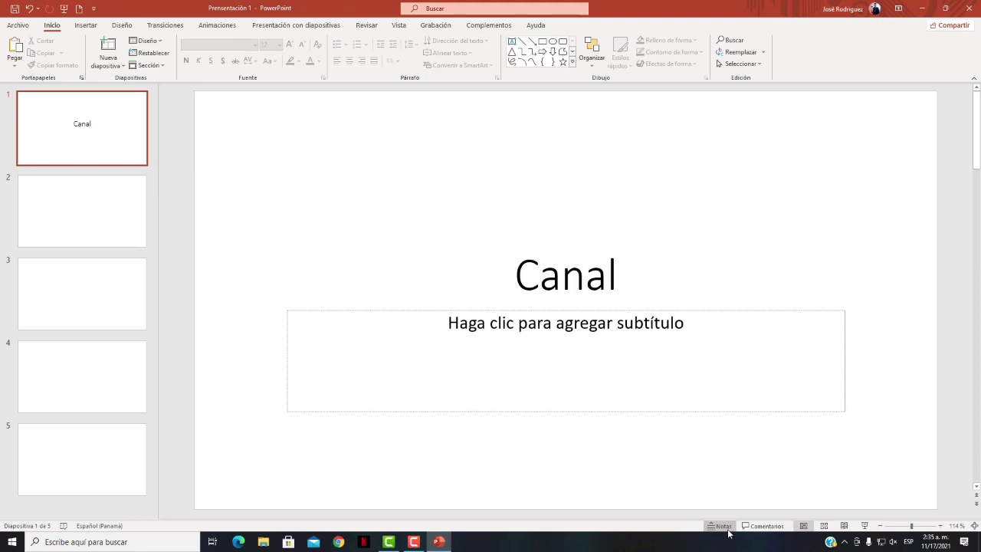
{"action": "left_click", "coordinate": [725, 527]}
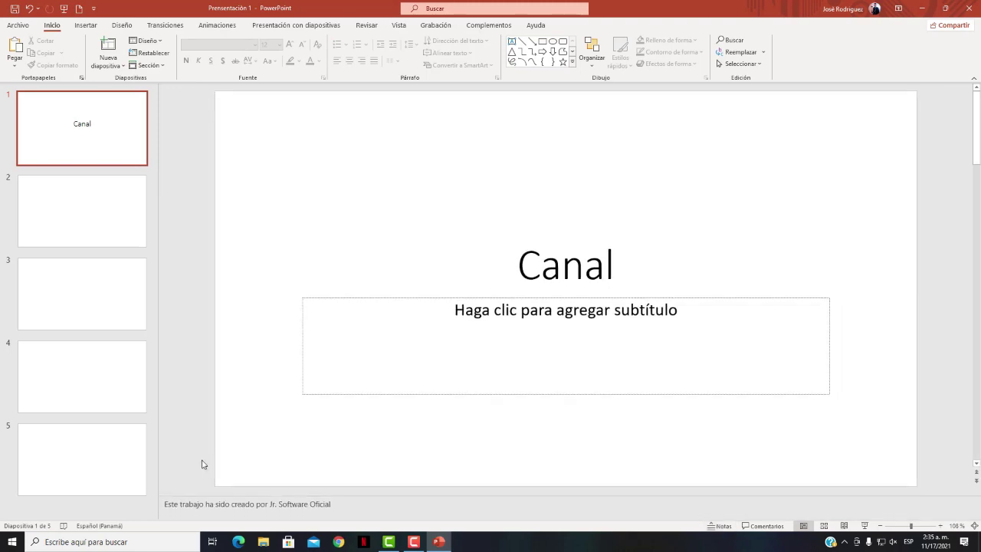
{"action": "left_click", "coordinate": [720, 526]}
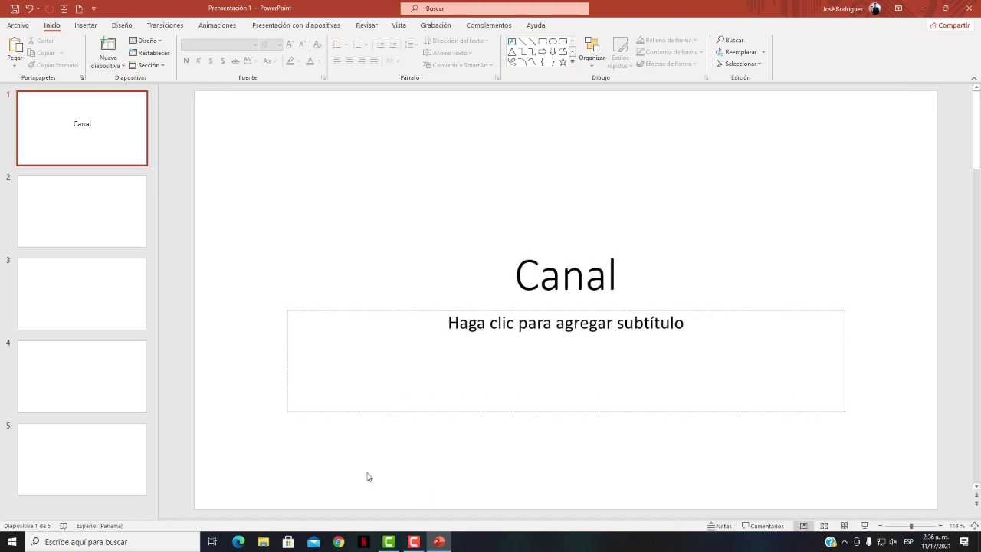
{"action": "left_click", "coordinate": [720, 526]}
{"action": "left_click", "coordinate": [102, 226]}
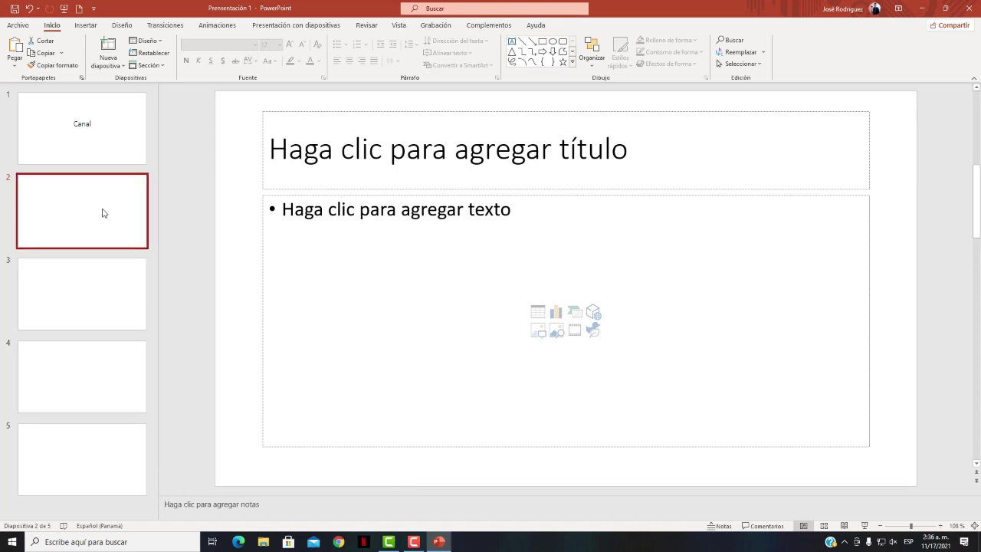
{"action": "left_click", "coordinate": [127, 142]}
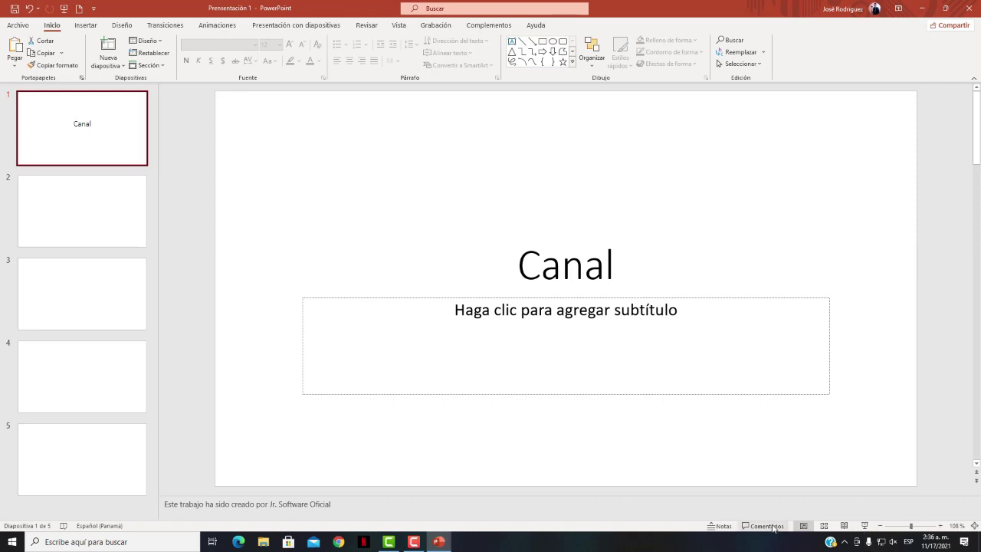
{"action": "left_click", "coordinate": [625, 267]}
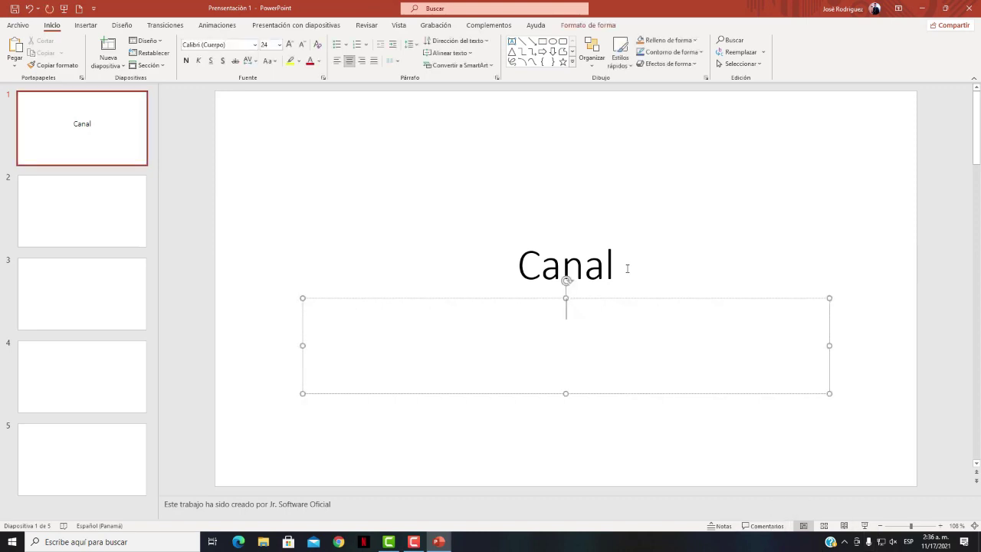
{"action": "double_click", "coordinate": [617, 266]}
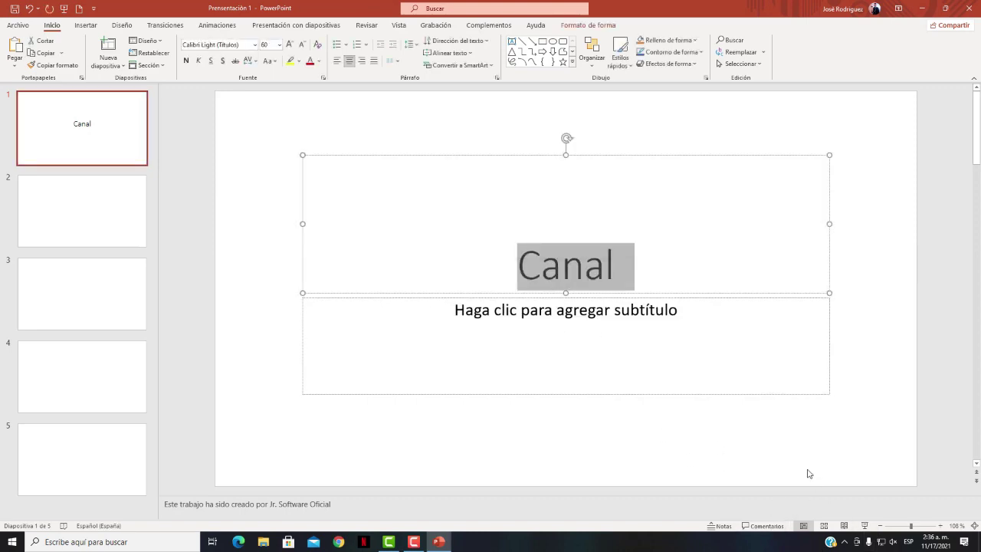
{"action": "left_click", "coordinate": [758, 526]}
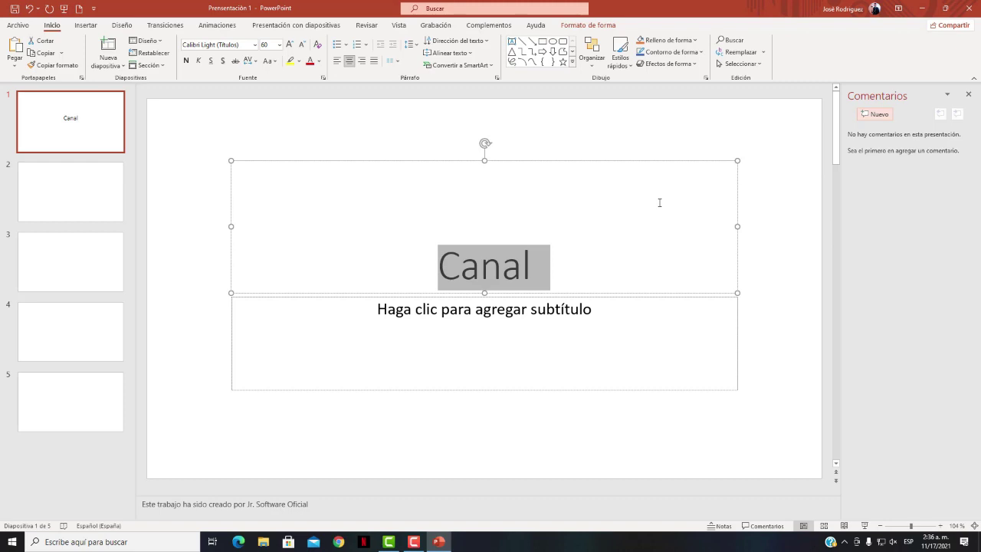
{"action": "left_click", "coordinate": [882, 113]}
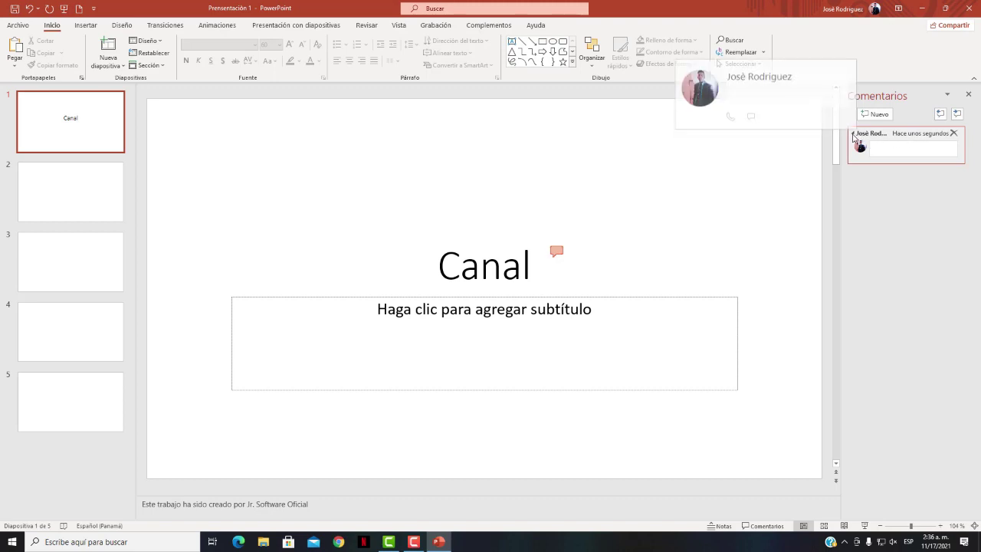
{"action": "left_click", "coordinate": [853, 134]}
{"action": "left_click", "coordinate": [855, 135]}
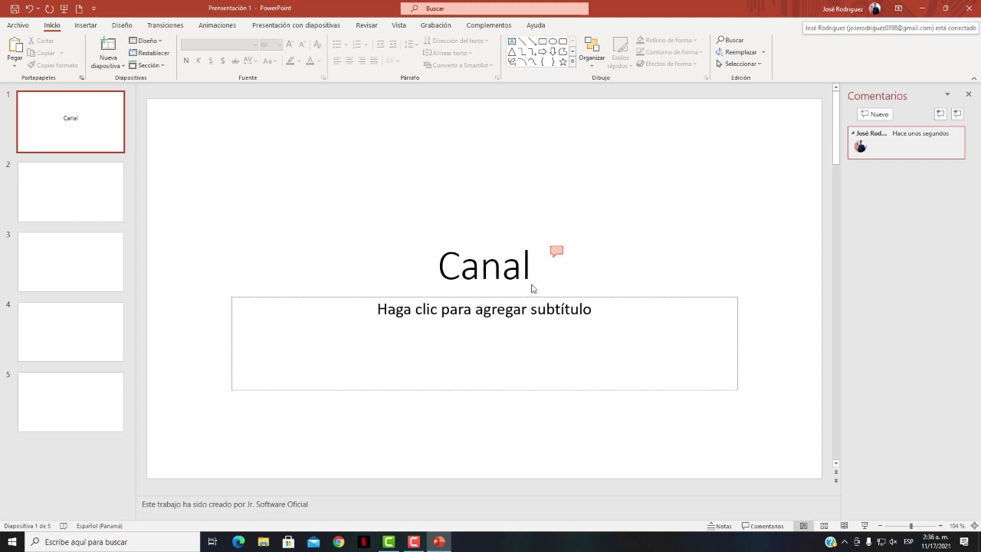
{"action": "left_click", "coordinate": [968, 94]}
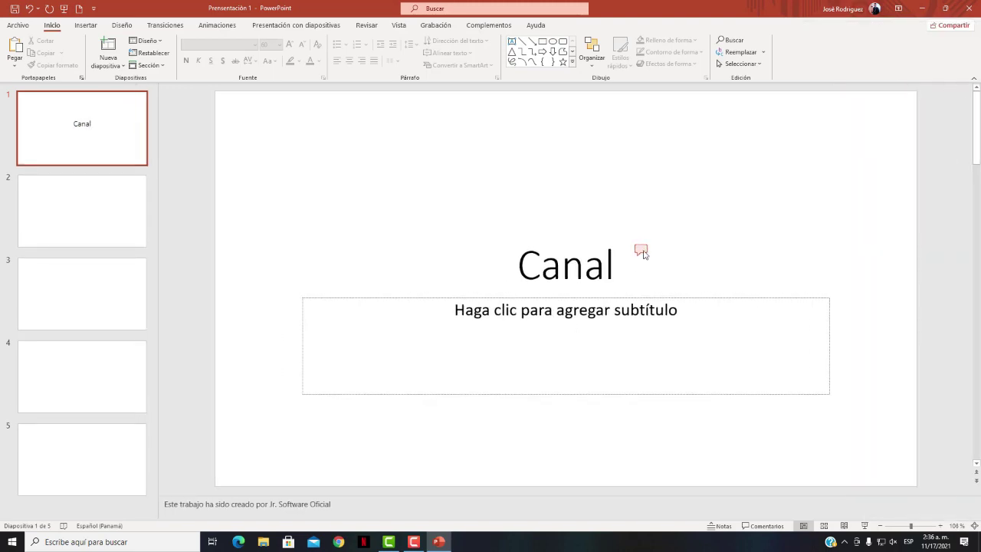
{"action": "left_click", "coordinate": [639, 251]}
{"action": "mouse_move", "coordinate": [948, 135]}
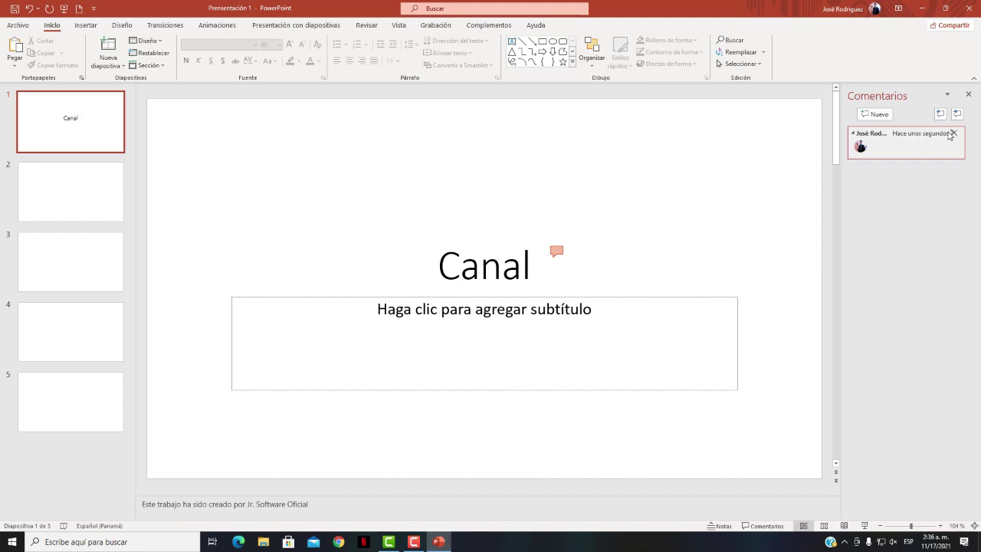
{"action": "left_click", "coordinate": [955, 134]}
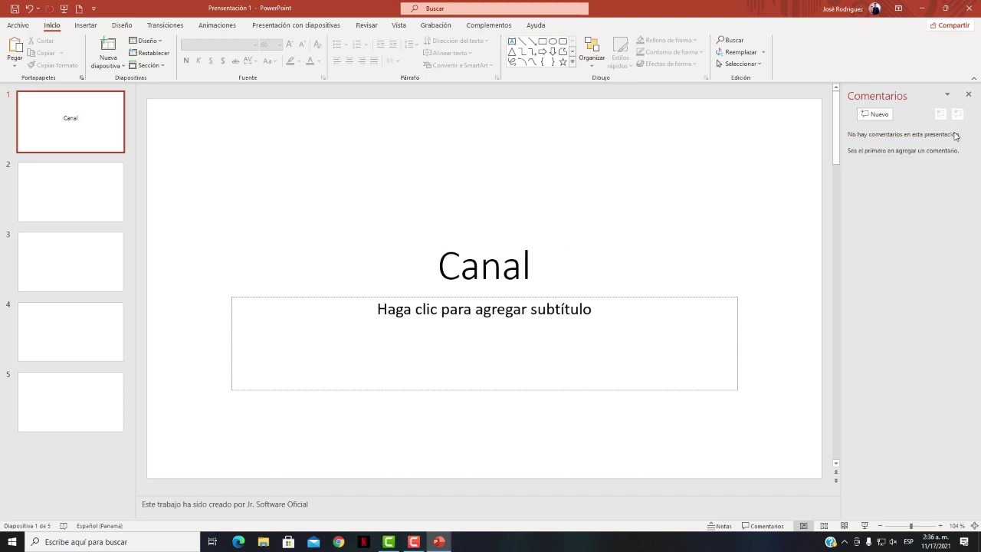
{"action": "left_click", "coordinate": [970, 95]}
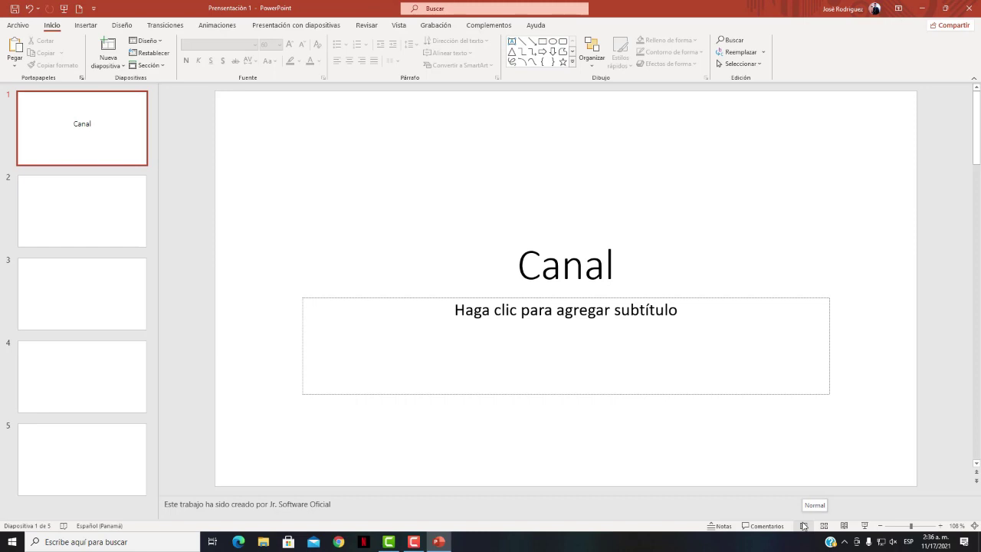
Hide the notes pane, preview slides in Slide Sorter, then return to normal view and pick slide 2.
{"action": "left_click", "coordinate": [804, 526]}
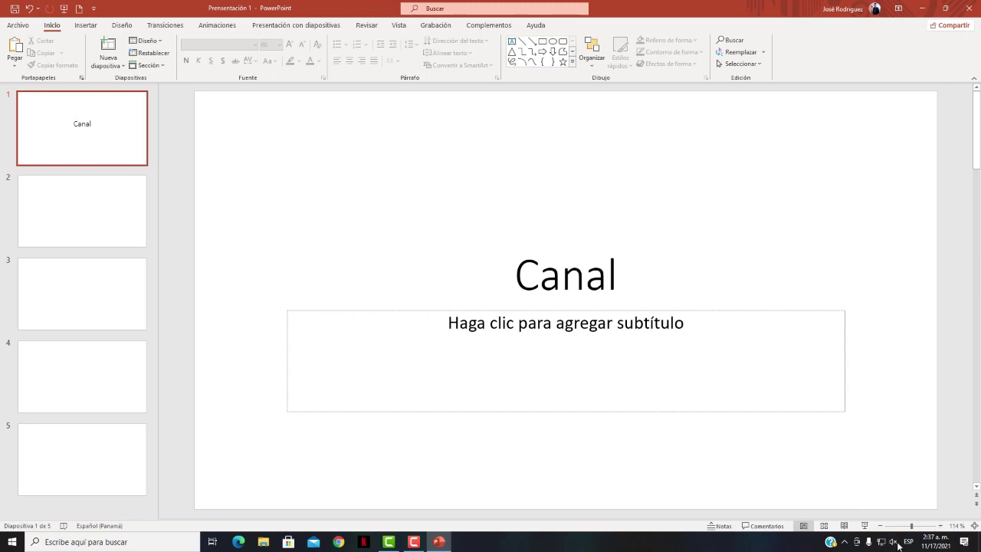
{"action": "left_click", "coordinate": [824, 526]}
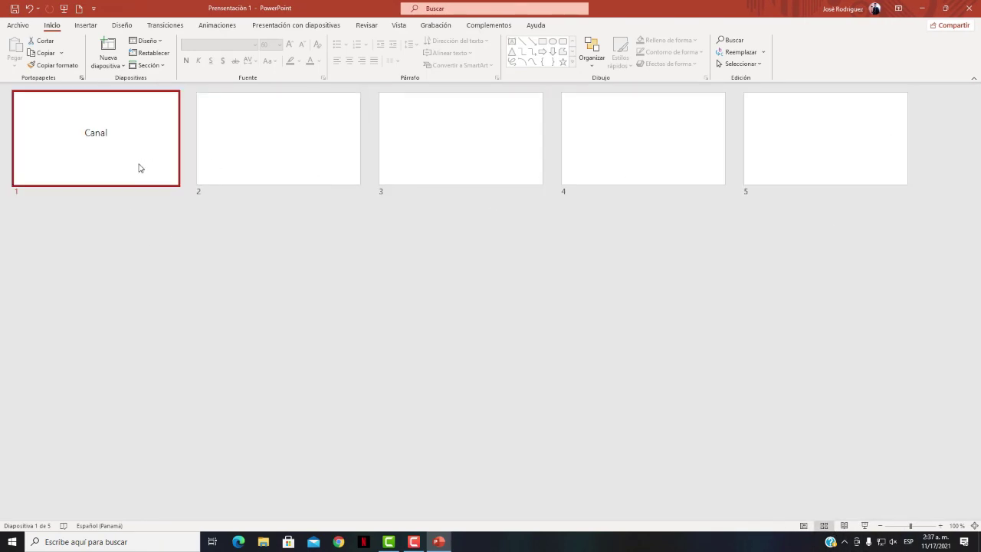
{"action": "double_click", "coordinate": [93, 159]}
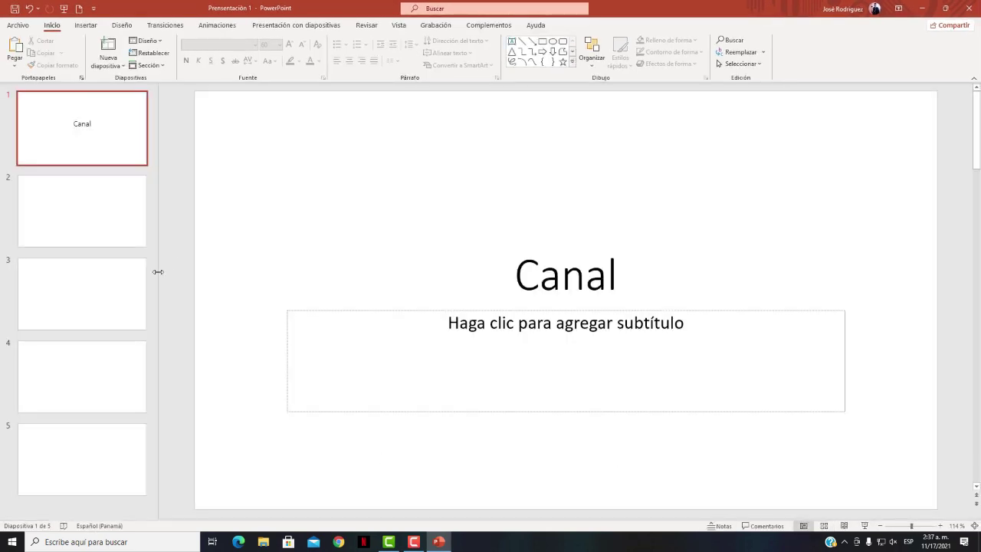
{"action": "left_click", "coordinate": [122, 242]}
Add two new blank slides after slide 5, then return to slide 1.
{"action": "left_click", "coordinate": [81, 458]}
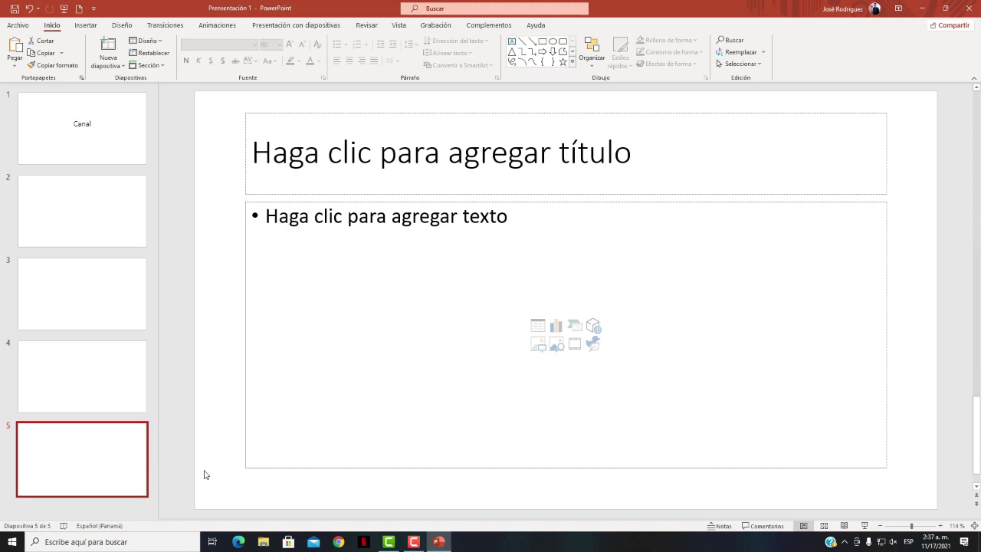
{"action": "key", "text": "Return"}
{"action": "key", "text": "Return"}
{"action": "key", "text": "Return"}
{"action": "key", "text": "Return"}
{"action": "key", "text": "Return"}
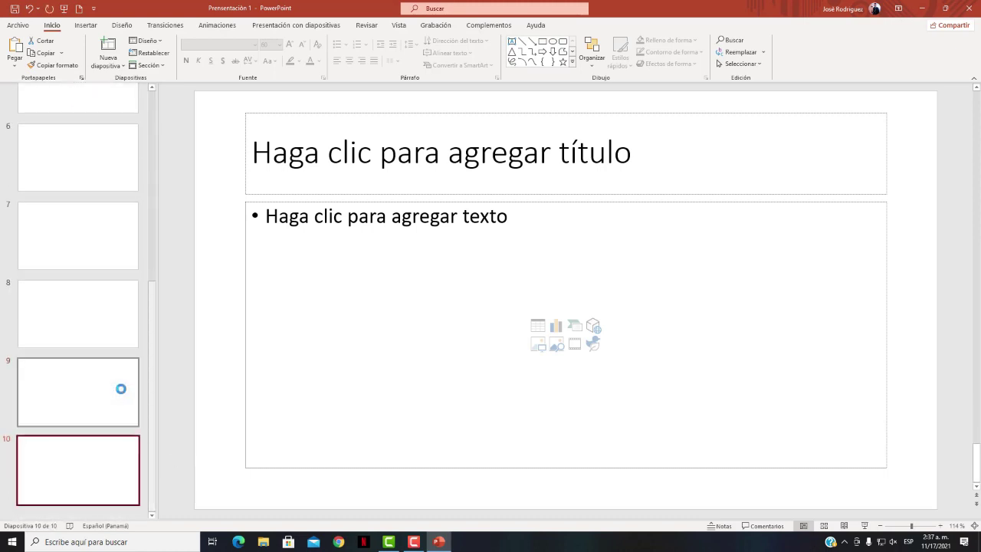
{"action": "key", "text": "Return"}
{"action": "key", "text": "Return"}
{"action": "key", "text": "Return"}
{"action": "key", "text": "Return"}
{"action": "key", "text": "Return"}
{"action": "scroll", "coordinate": [120, 392], "scroll_direction": "up", "scroll_amount": 10}
{"action": "left_click", "coordinate": [52, 164]}
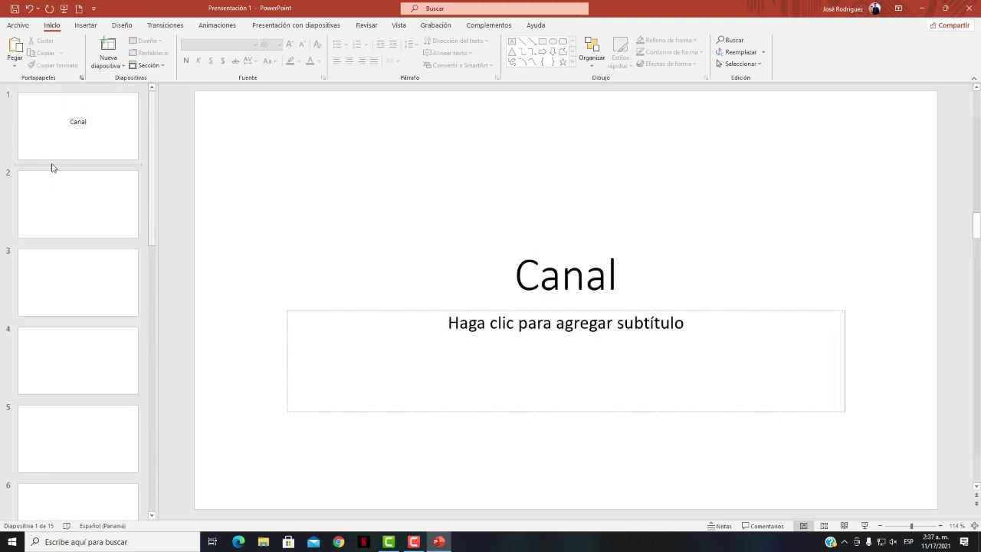
Review the deck in Slide Sorter, then delete the extra blank slides down from slide 15.
{"action": "left_click", "coordinate": [824, 526]}
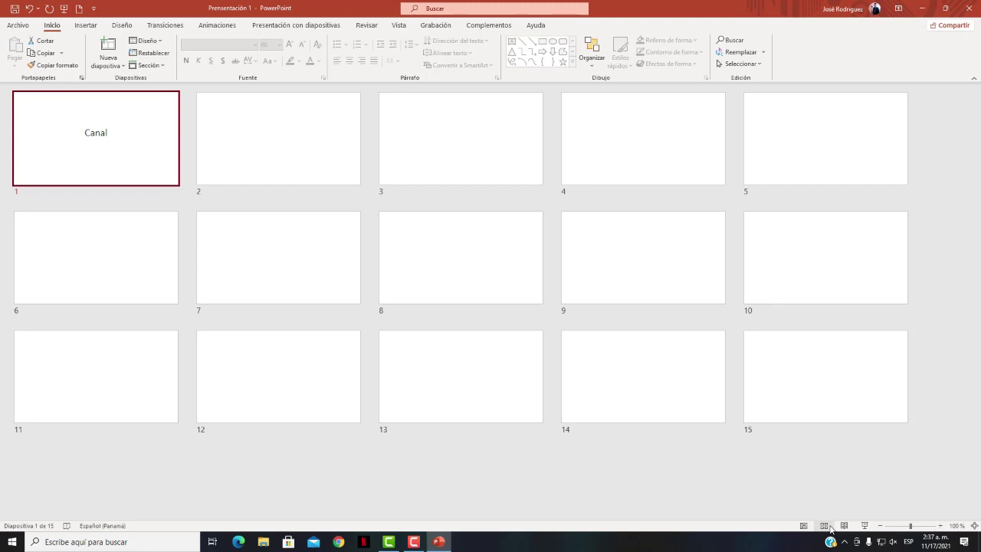
{"action": "double_click", "coordinate": [58, 154]}
{"action": "scroll", "coordinate": [68, 346], "scroll_direction": "down", "scroll_amount": 2}
{"action": "scroll", "coordinate": [71, 375], "scroll_direction": "down", "scroll_amount": 3}
{"action": "scroll", "coordinate": [84, 452], "scroll_direction": "down", "scroll_amount": 3}
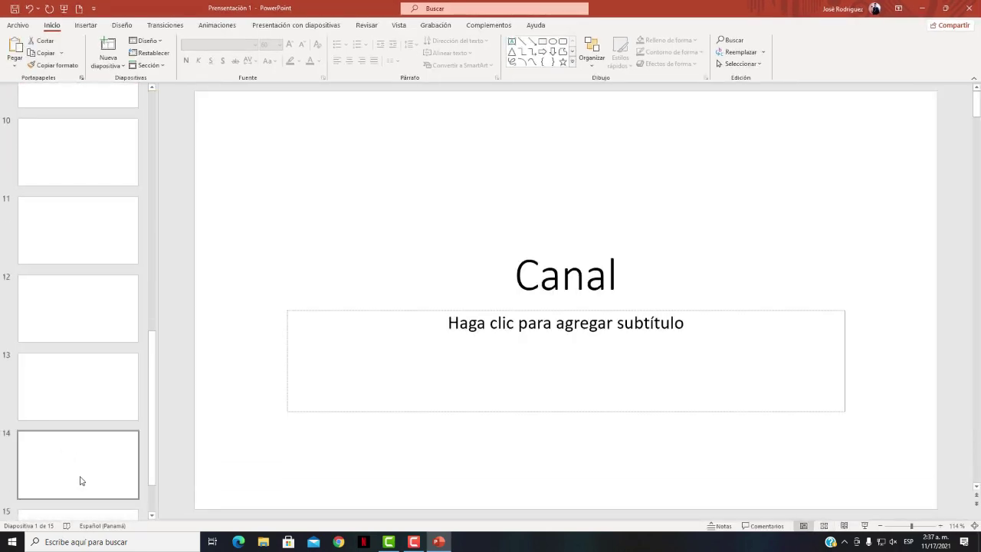
{"action": "left_click", "coordinate": [76, 465]}
{"action": "key", "text": "Delete"}
{"action": "key", "text": "Delete"}
{"action": "key", "text": "Delete"}
{"action": "key", "text": "Delete"}
{"action": "key", "text": "Delete"}
{"action": "key", "text": "Delete"}
{"action": "key", "text": "Delete"}
{"action": "key", "text": "Delete"}
{"action": "key", "text": "Delete"}
{"action": "key", "text": "Delete"}
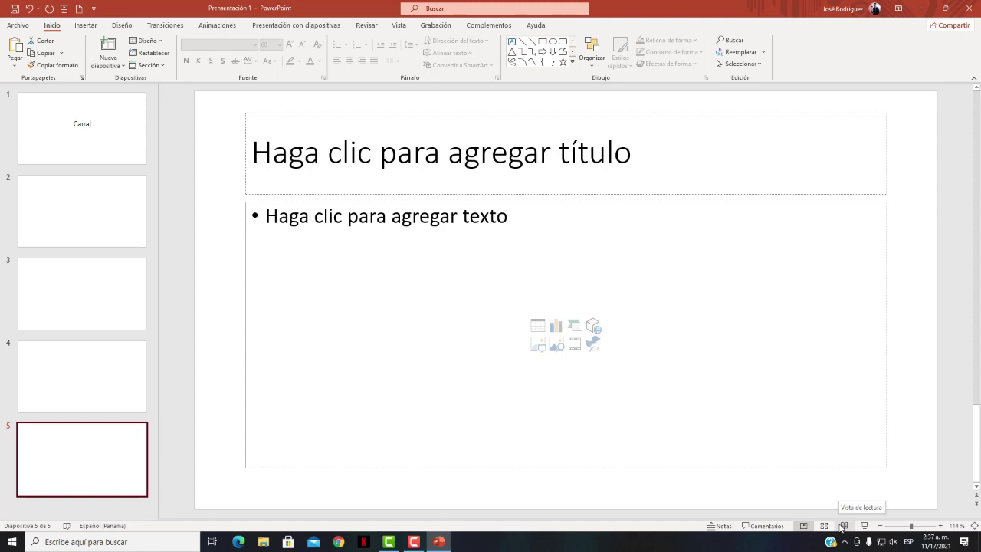
{"action": "left_click", "coordinate": [842, 526]}
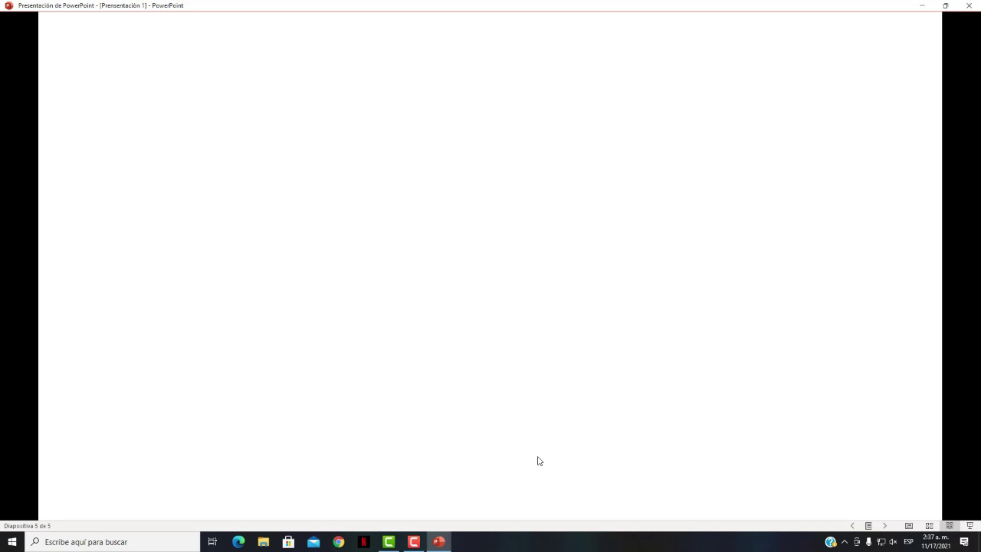
{"action": "key", "text": "Home"}
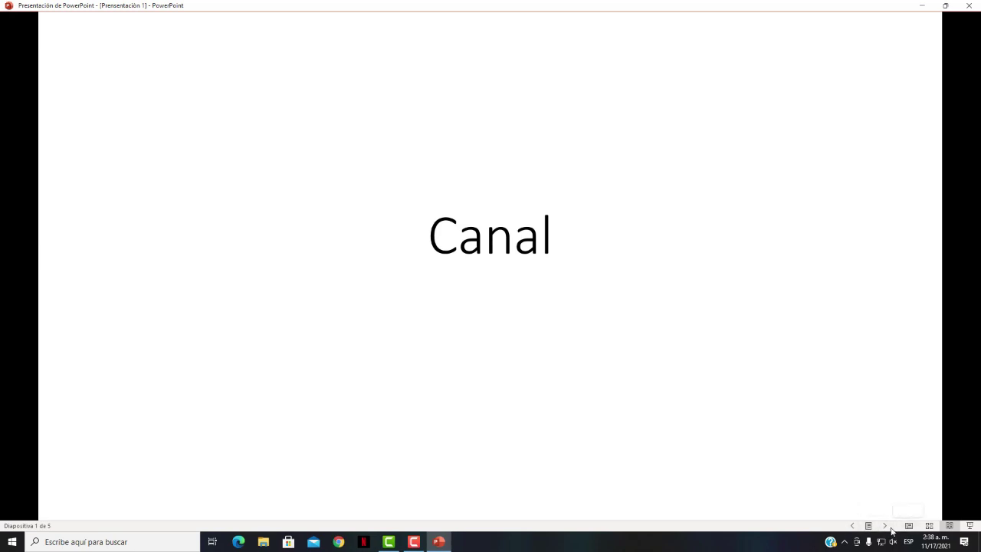
{"action": "left_click", "coordinate": [885, 526]}
{"action": "left_click", "coordinate": [885, 525]}
{"action": "left_click", "coordinate": [885, 525]}
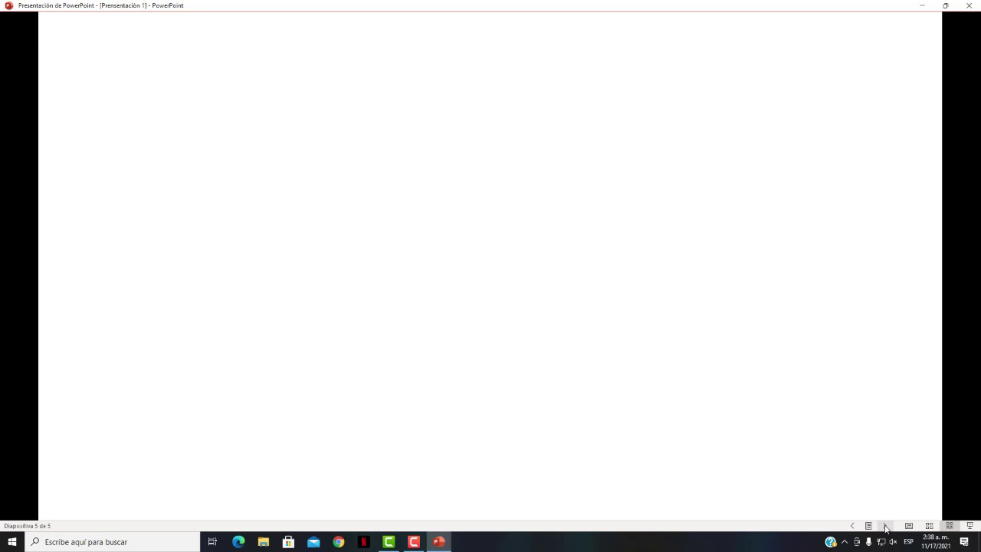
{"action": "left_click", "coordinate": [885, 526]}
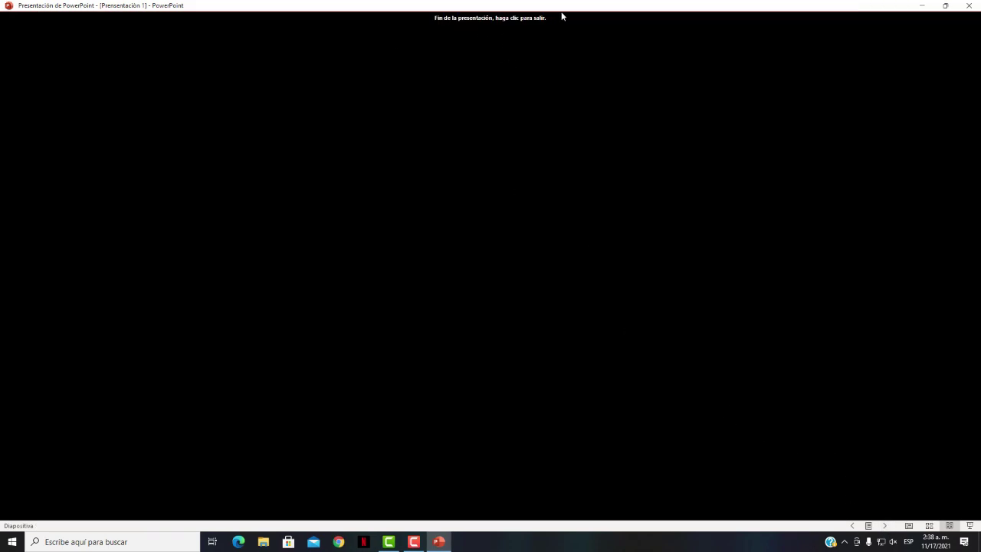
{"action": "left_click", "coordinate": [885, 526]}
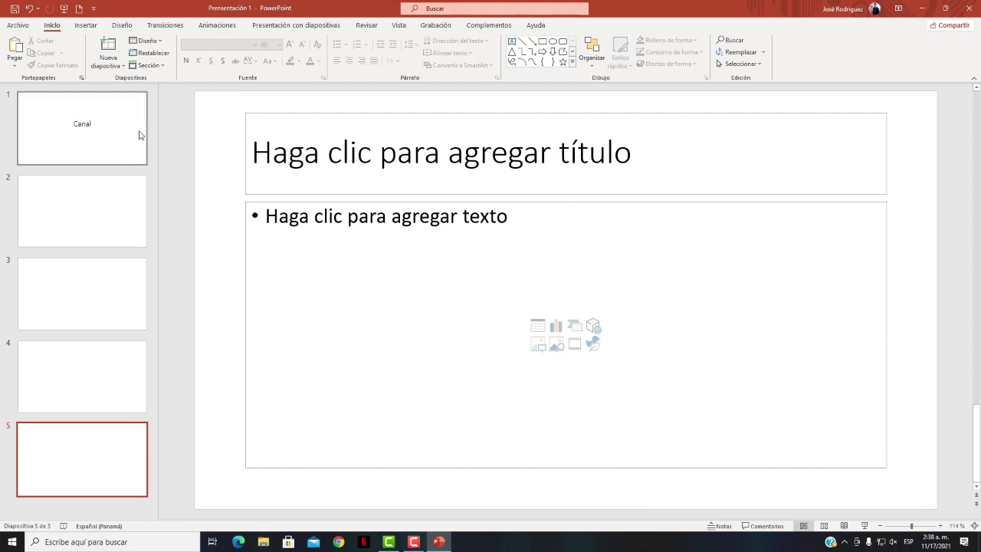
Reopen Presentación 1 from Recent files, then open the desktop 'Presentación' file from Recent.
{"action": "left_click", "coordinate": [23, 26]}
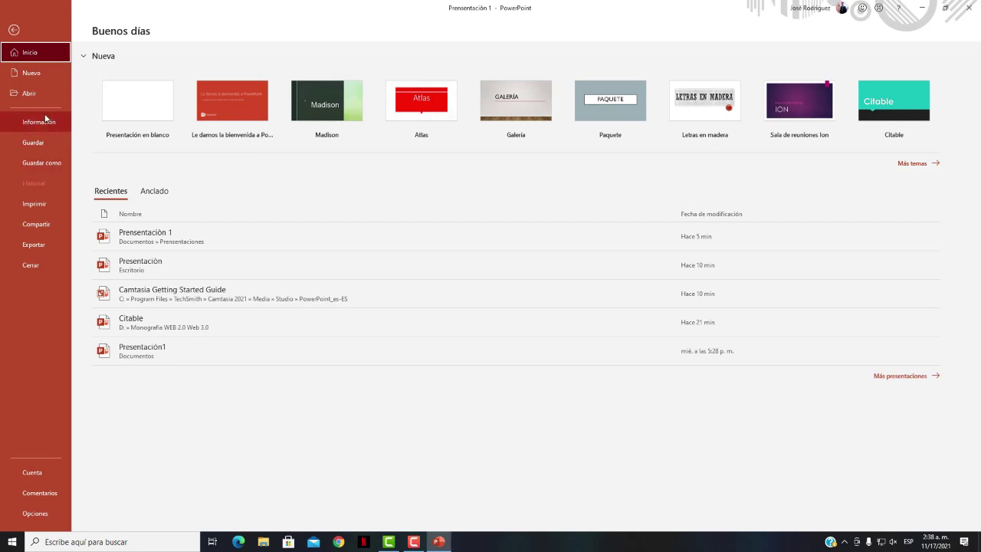
{"action": "left_click", "coordinate": [176, 237]}
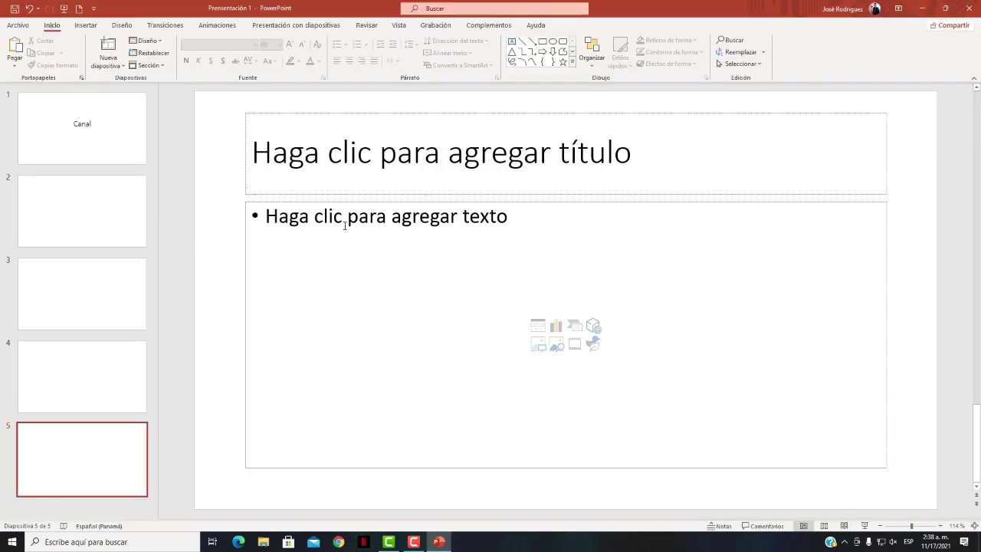
{"action": "left_click", "coordinate": [18, 24]}
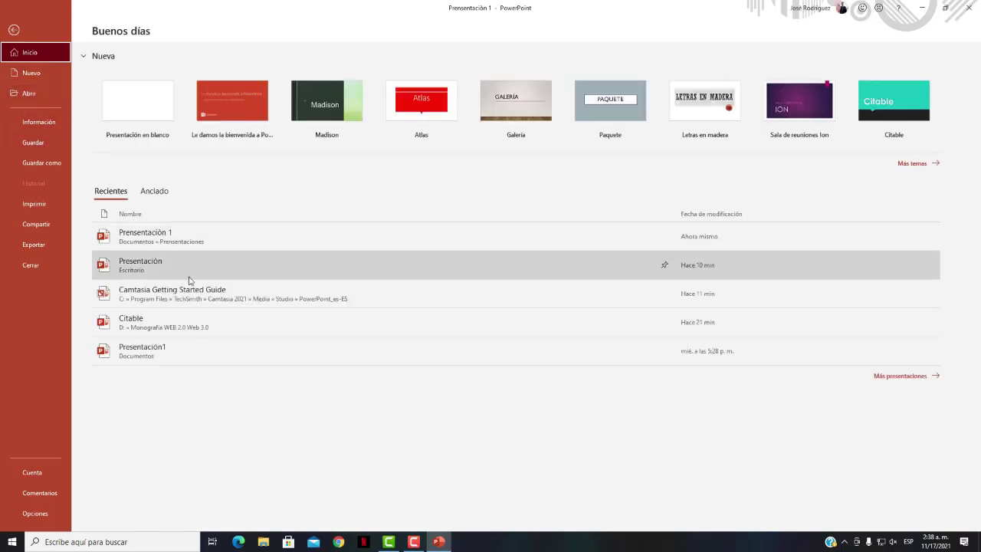
{"action": "key", "text": "Right"}
{"action": "key", "text": "Left"}
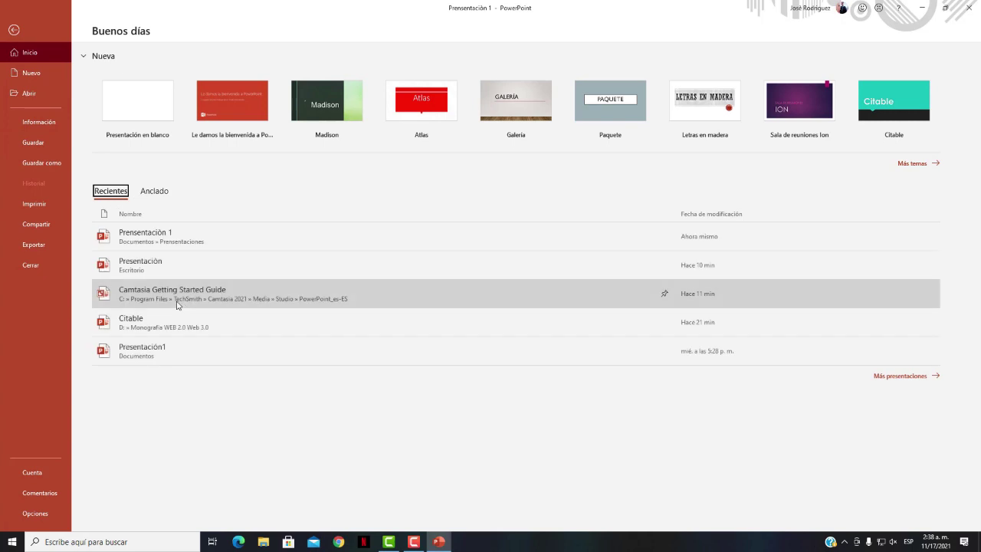
{"action": "left_click", "coordinate": [166, 272]}
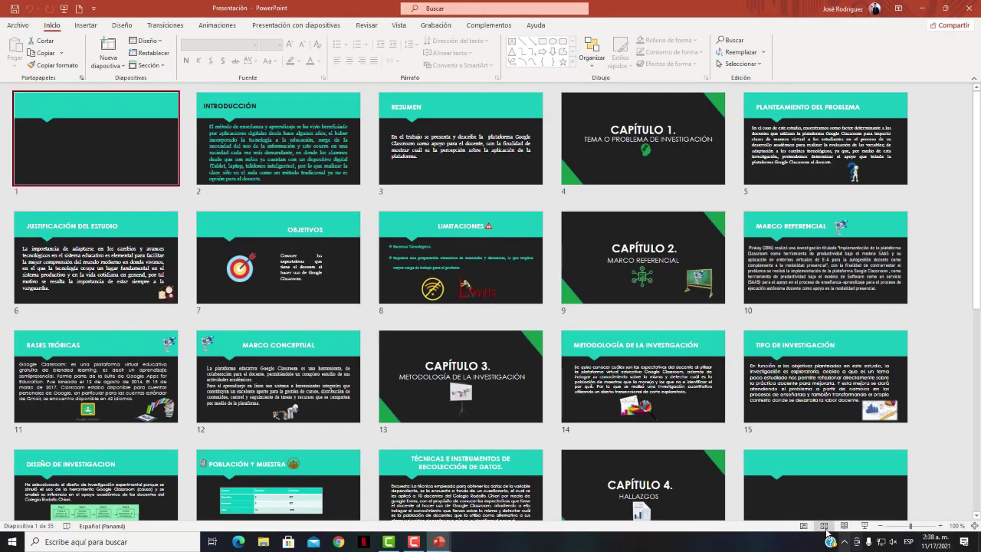
{"action": "left_click", "coordinate": [805, 526]}
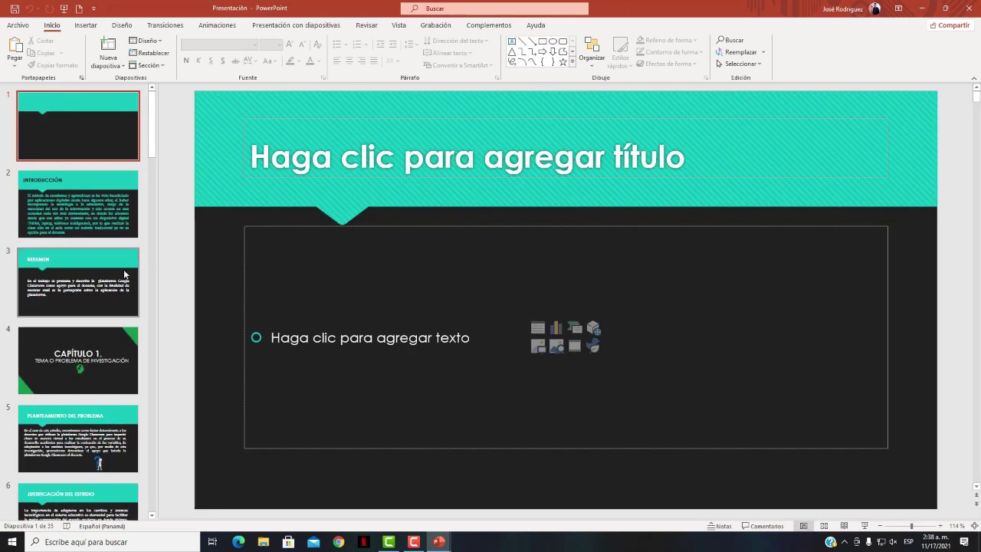
{"action": "scroll", "coordinate": [125, 280], "scroll_direction": "down", "scroll_amount": 3}
{"action": "scroll", "coordinate": [126, 291], "scroll_direction": "down", "scroll_amount": 5}
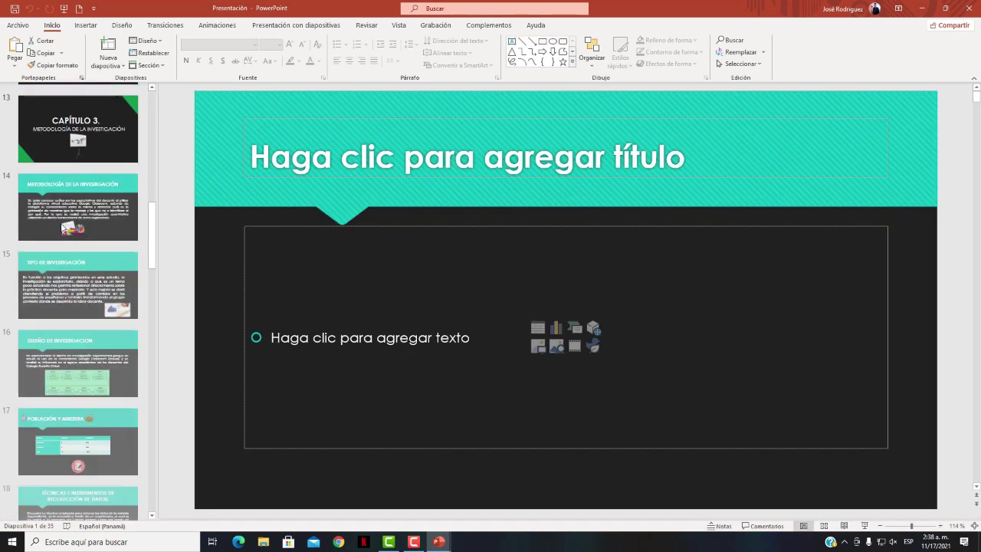
{"action": "scroll", "coordinate": [129, 303], "scroll_direction": "down", "scroll_amount": 5}
{"action": "left_click_drag", "start_coordinate": [151, 320], "coordinate": [159, 465]}
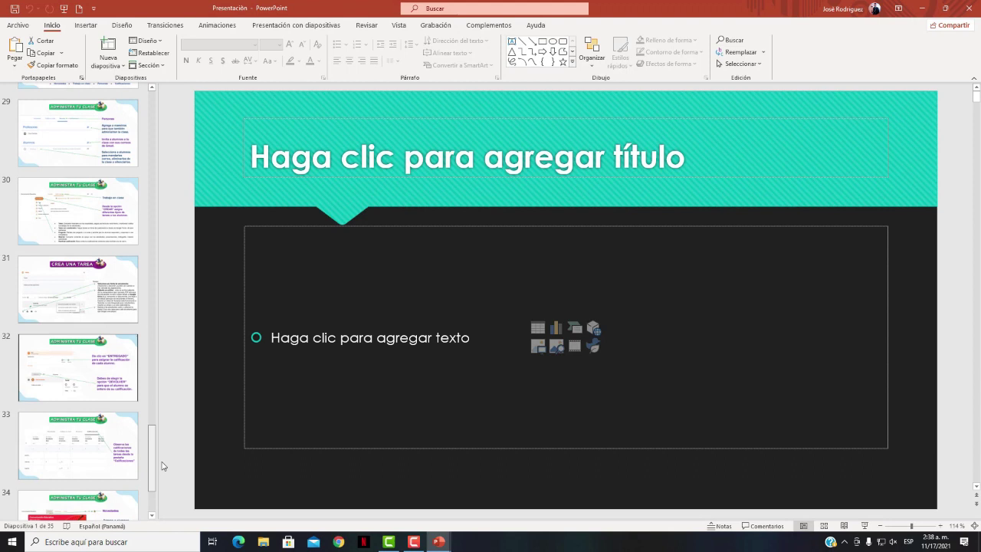
{"action": "scroll", "coordinate": [113, 411], "scroll_direction": "down", "scroll_amount": 2}
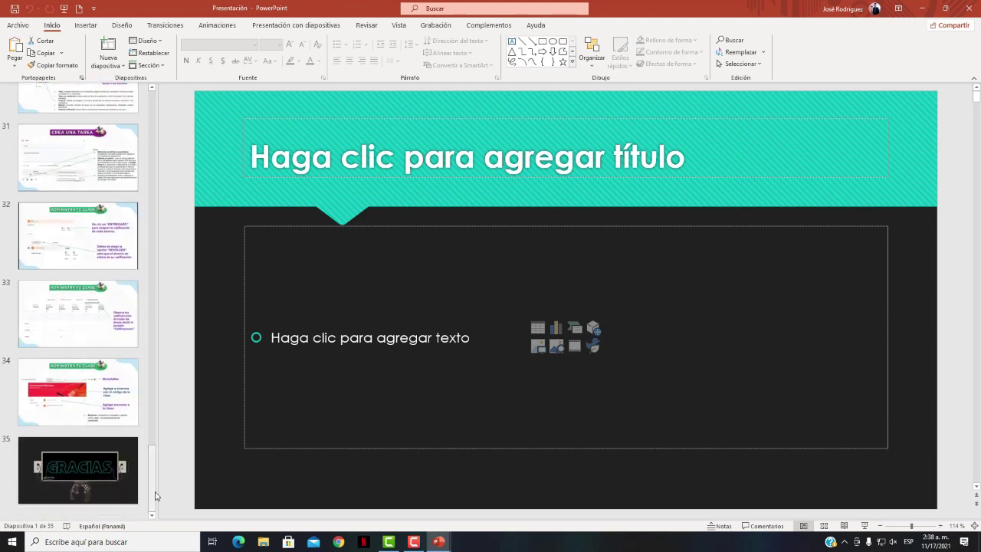
{"action": "left_click_drag", "start_coordinate": [154, 477], "coordinate": [117, 24]}
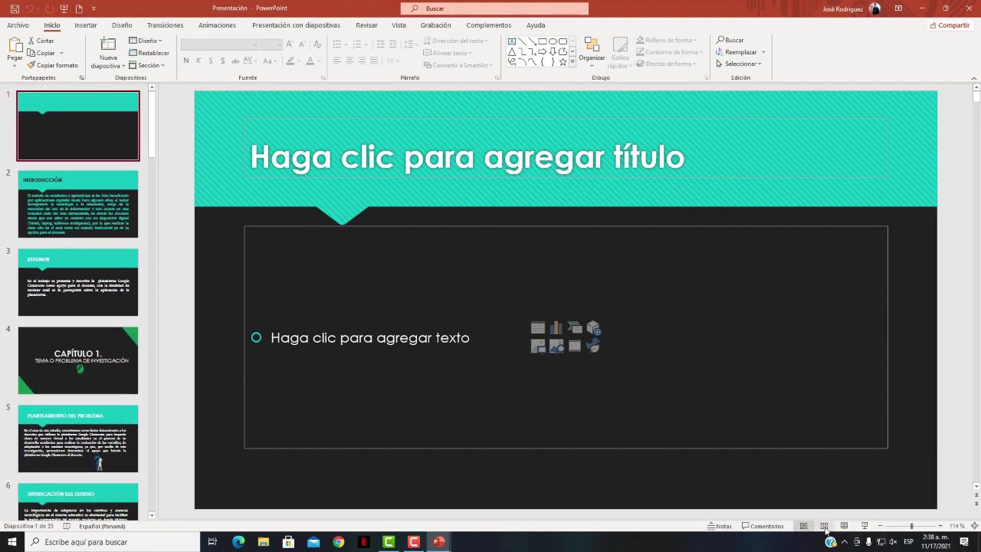
{"action": "left_click", "coordinate": [824, 526]}
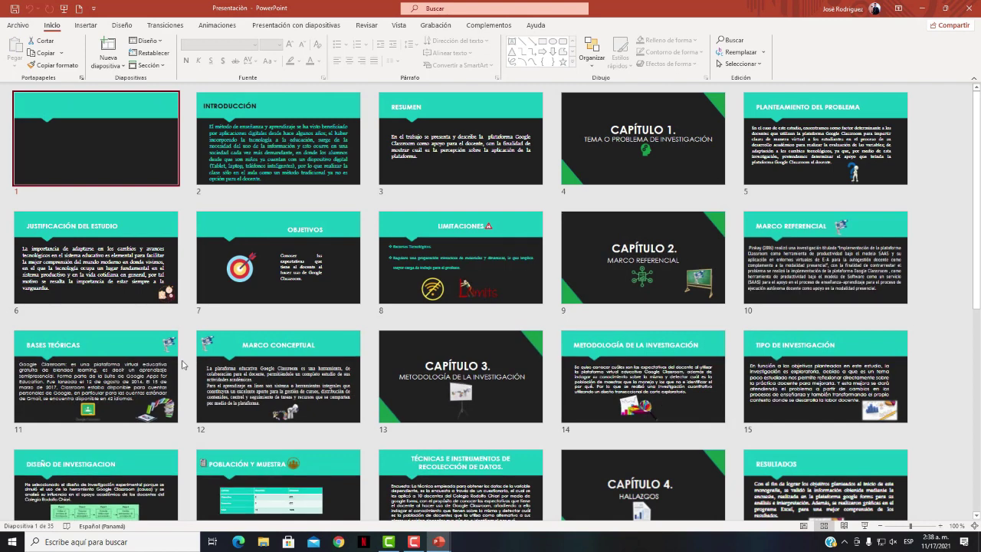
Select slide 2 INTRODUCCIÓN in the sorter grid and start the slide show from it.
{"action": "scroll", "coordinate": [567, 280], "scroll_direction": "down", "scroll_amount": 3}
{"action": "scroll", "coordinate": [567, 280], "scroll_direction": "down", "scroll_amount": 1}
{"action": "scroll", "coordinate": [559, 291], "scroll_direction": "up", "scroll_amount": 5}
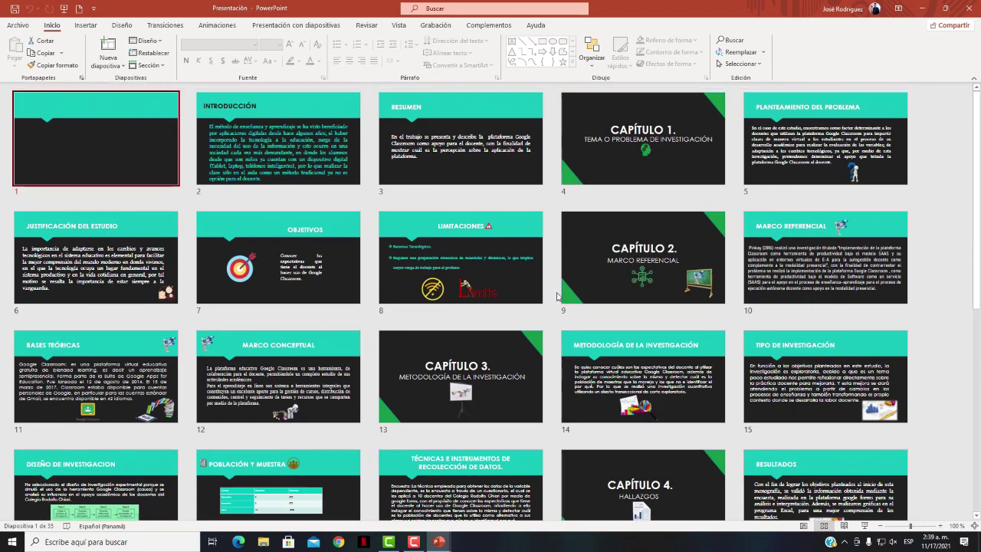
{"action": "scroll", "coordinate": [476, 277], "scroll_direction": "down", "scroll_amount": 1}
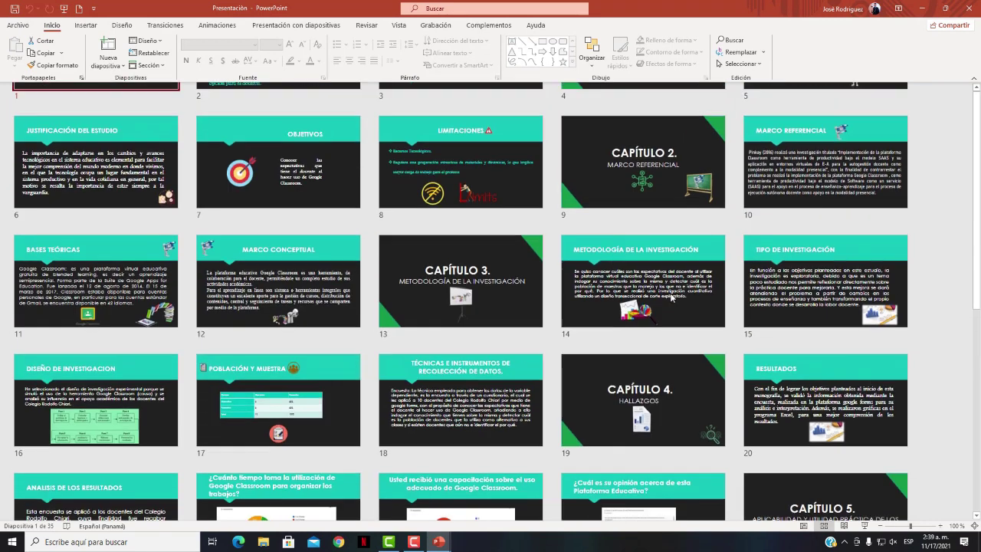
{"action": "scroll", "coordinate": [596, 374], "scroll_direction": "down", "scroll_amount": 1}
{"action": "scroll", "coordinate": [429, 389], "scroll_direction": "down", "scroll_amount": 2}
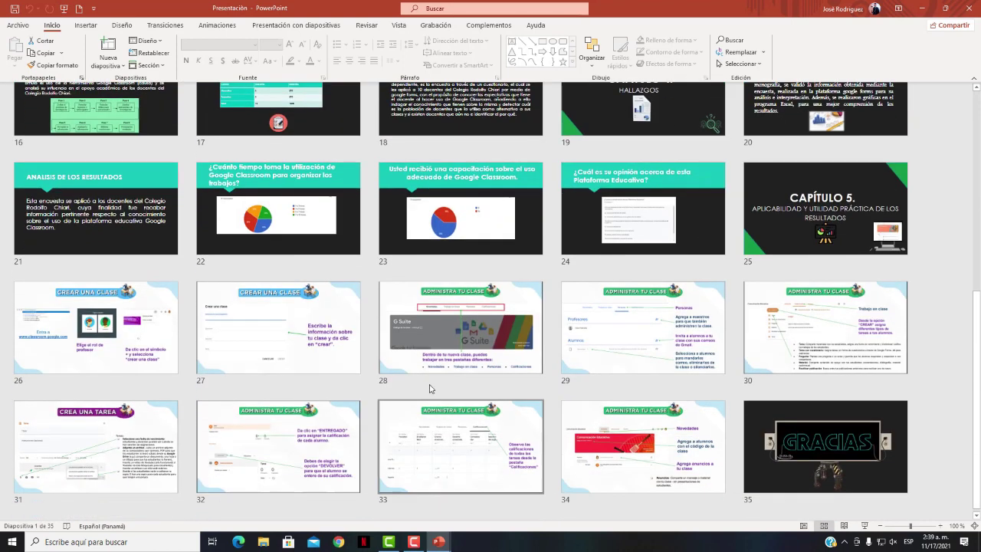
{"action": "scroll", "coordinate": [753, 325], "scroll_direction": "up", "scroll_amount": 1}
{"action": "scroll", "coordinate": [753, 325], "scroll_direction": "up", "scroll_amount": 2}
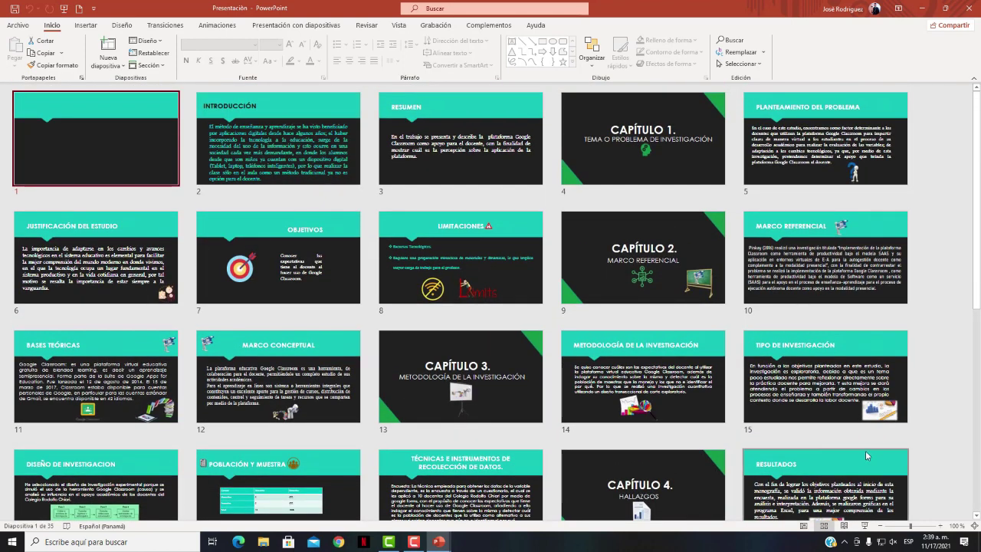
{"action": "left_click", "coordinate": [278, 138]}
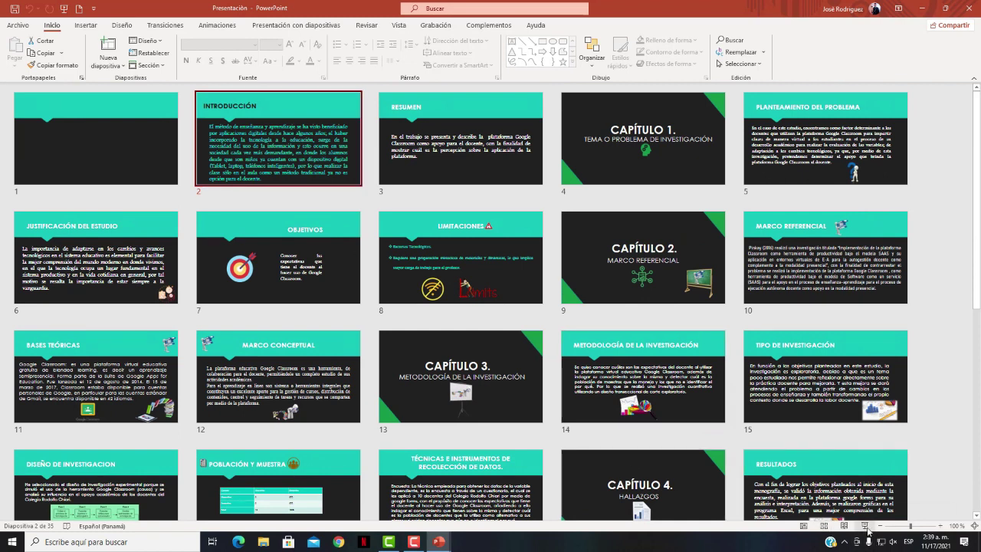
{"action": "left_click", "coordinate": [866, 528]}
Advance two slides in the slide show, then end it with Esc.
{"action": "key", "text": "Right"}
{"action": "key", "text": "Right"}
{"action": "key", "text": "Right"}
{"action": "key", "text": "Right"}
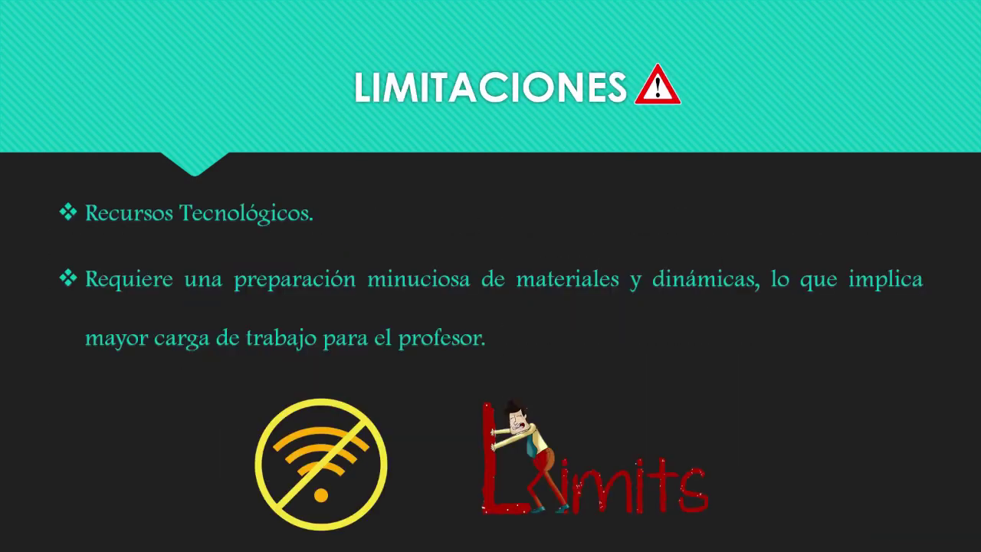
{"action": "key", "text": "Right"}
{"action": "key", "text": "Right"}
{"action": "key", "text": "Right"}
{"action": "key", "text": "Right"}
{"action": "key", "text": "Right"}
{"action": "key", "text": "Escape"}
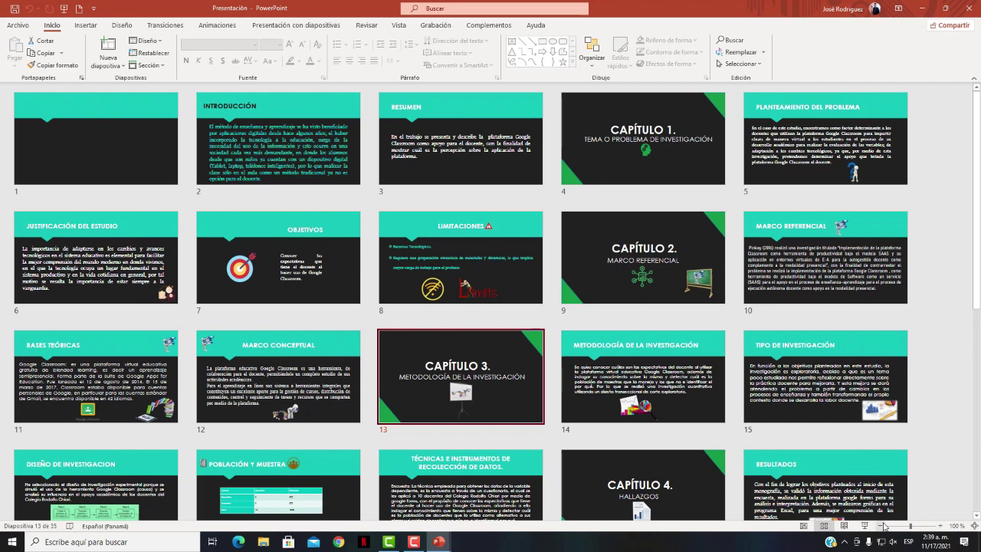
Try zoom levels of 250%, 106% and 75% on slide 13, then fit the slide to the window.
{"action": "left_click", "coordinate": [808, 530]}
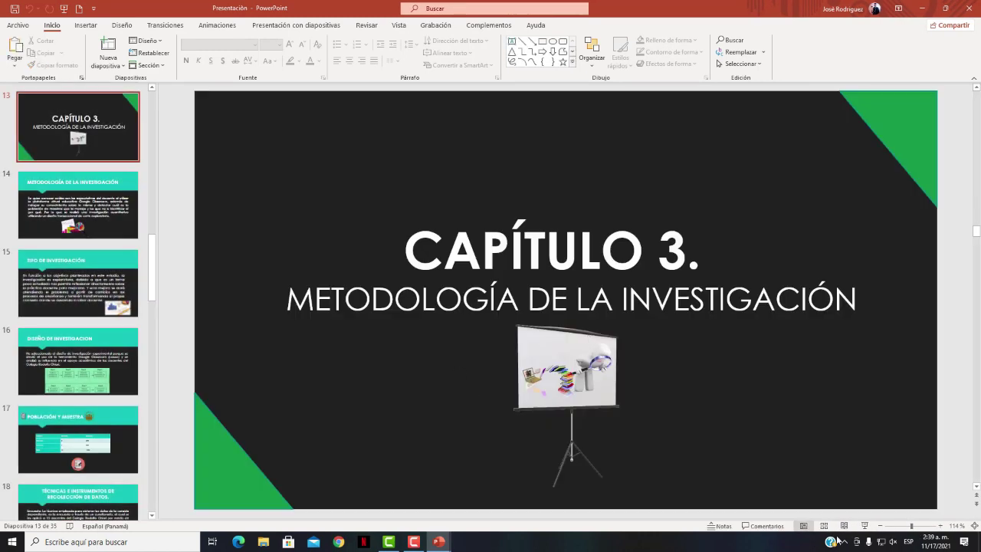
{"action": "left_click", "coordinate": [924, 527]}
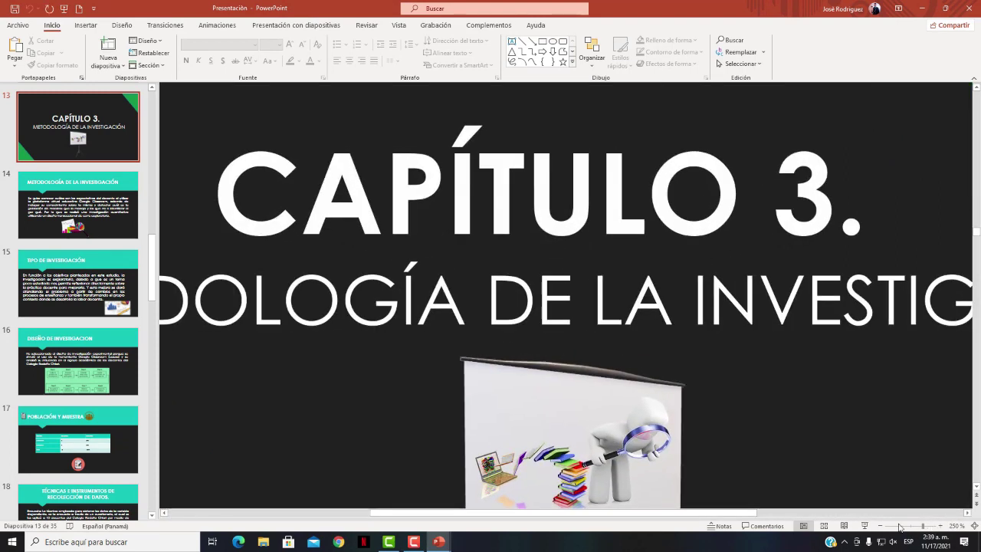
{"action": "left_click", "coordinate": [899, 527]}
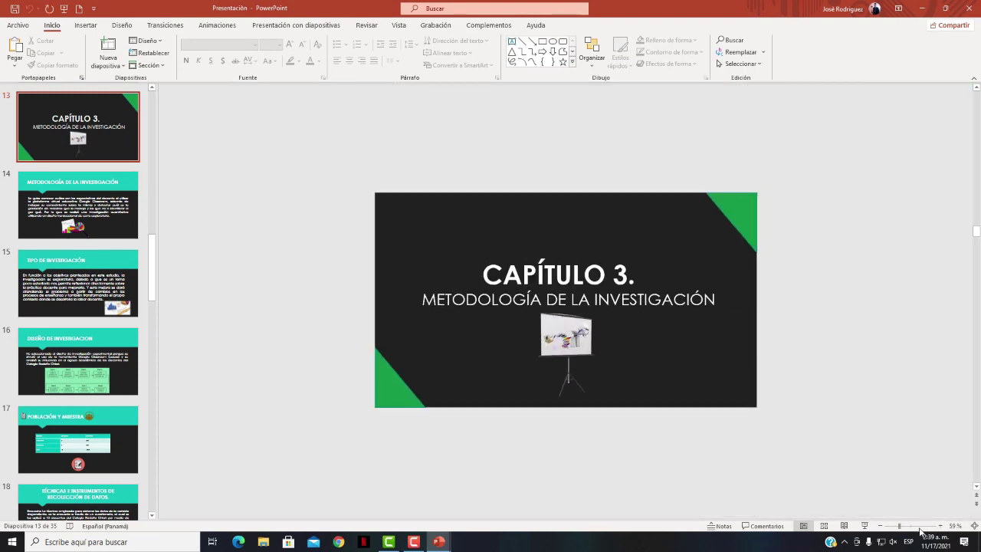
{"action": "left_click", "coordinate": [912, 528]}
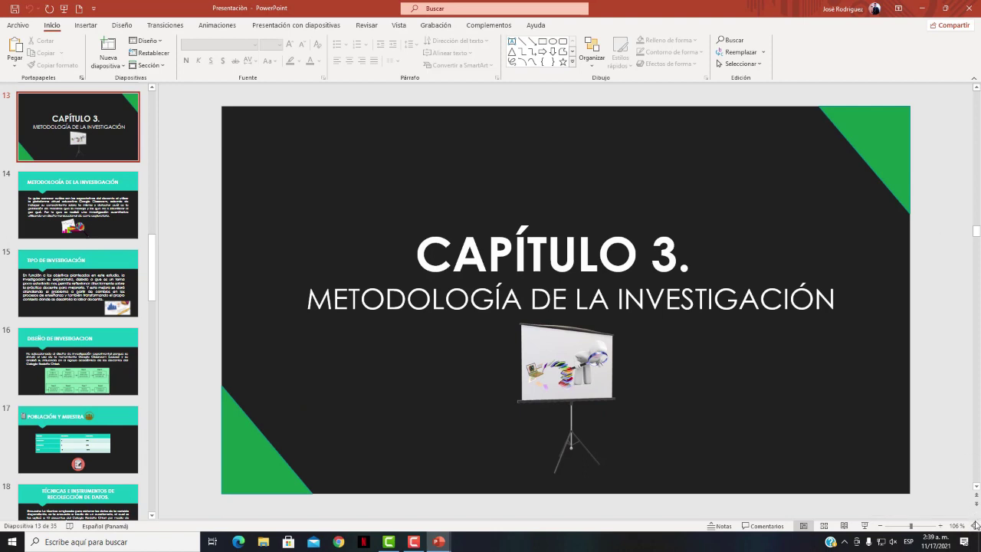
{"action": "left_click", "coordinate": [975, 525]}
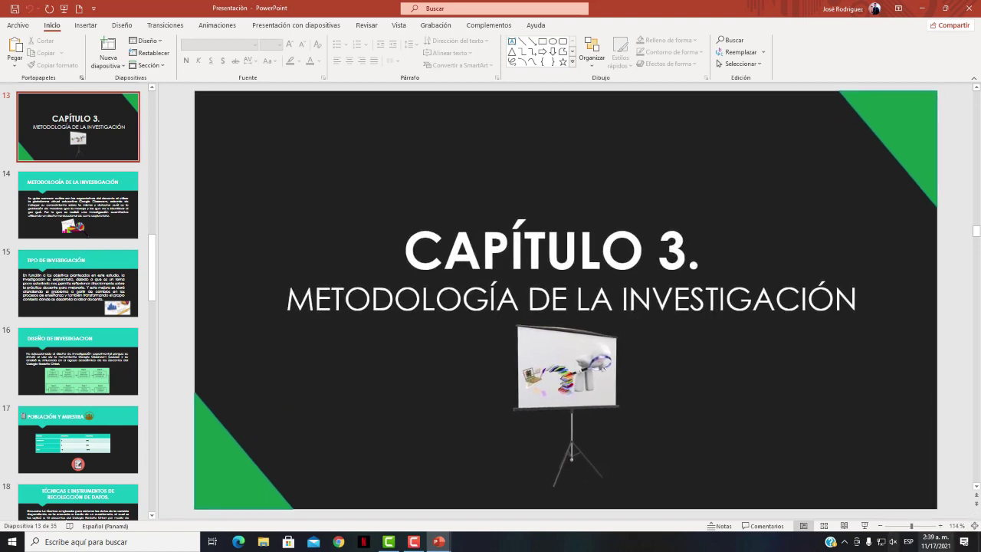
{"action": "left_click", "coordinate": [956, 526]}
{"action": "type", "text": "75"}
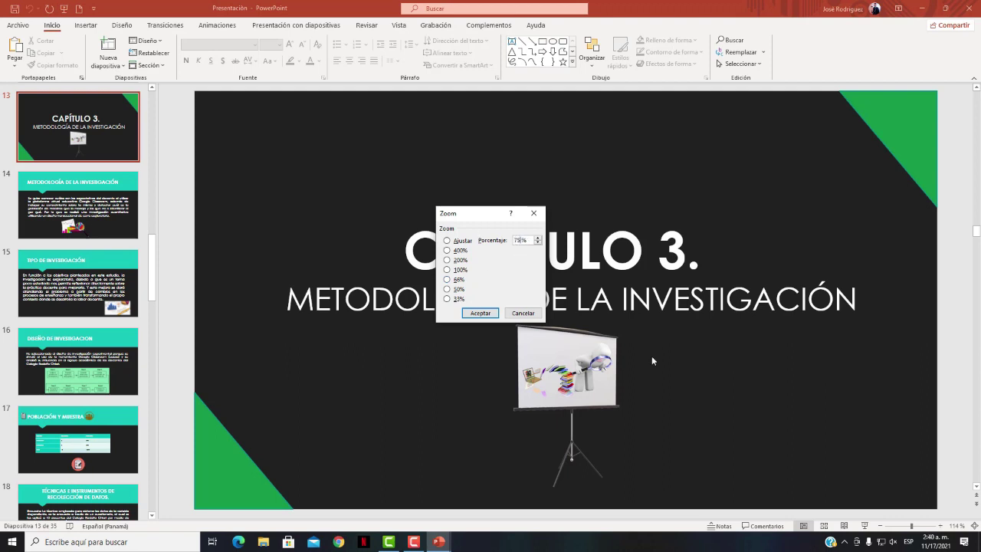
{"action": "left_click", "coordinate": [481, 313]}
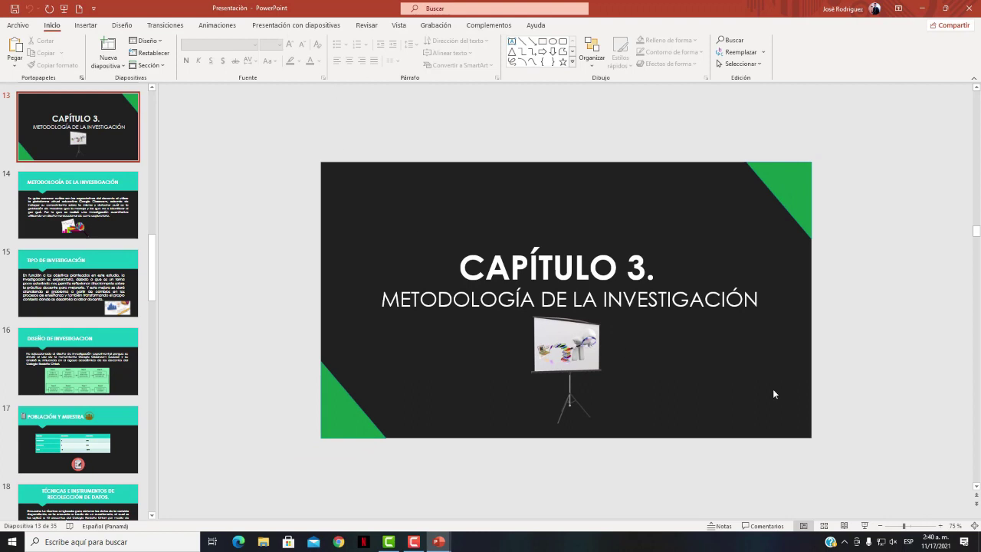
{"action": "left_click", "coordinate": [976, 526]}
Close the 'Presentación' thesis window, returning to Presentación 1.
{"action": "scroll", "coordinate": [50, 211], "scroll_direction": "up", "scroll_amount": 2}
{"action": "scroll", "coordinate": [50, 211], "scroll_direction": "up", "scroll_amount": 5}
{"action": "scroll", "coordinate": [49, 211], "scroll_direction": "up", "scroll_amount": 5}
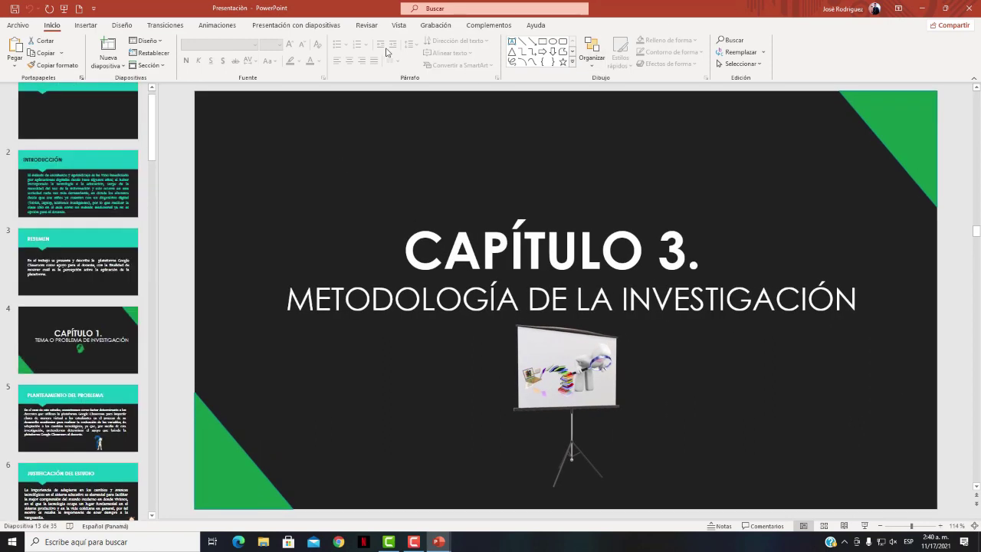
{"action": "left_click", "coordinate": [968, 6]}
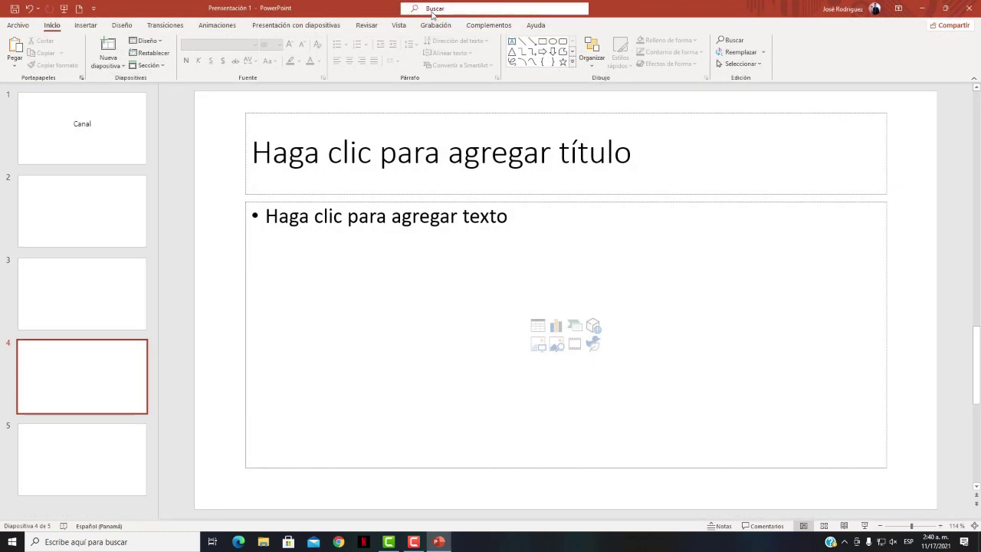
{"action": "left_click", "coordinate": [509, 153]}
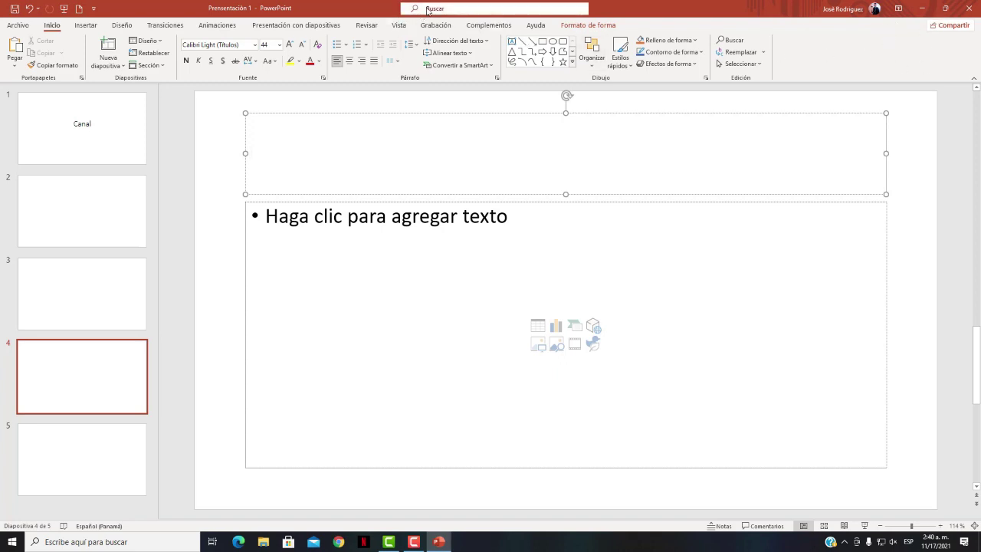
{"action": "left_click", "coordinate": [18, 27]}
{"action": "left_click", "coordinate": [40, 471]}
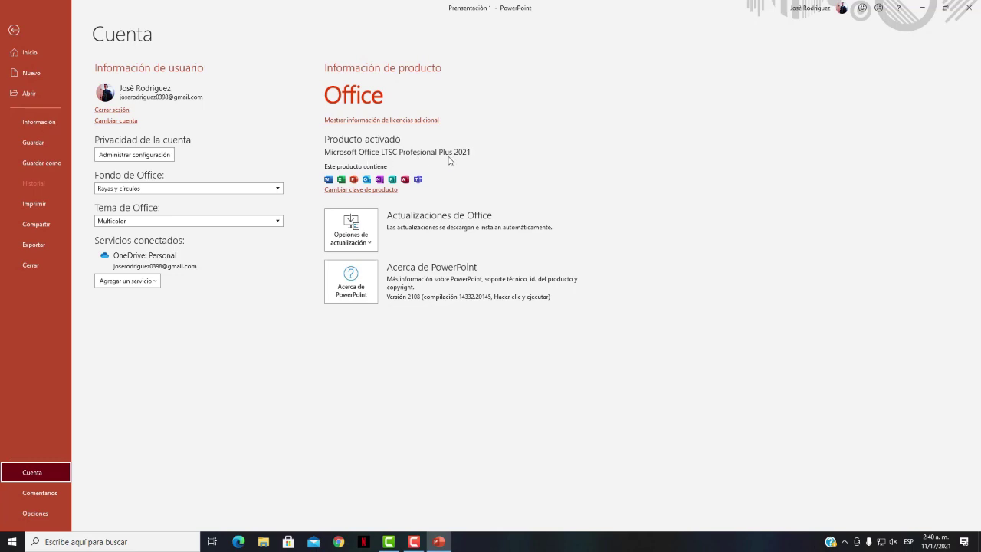
{"action": "left_click", "coordinate": [4, 29]}
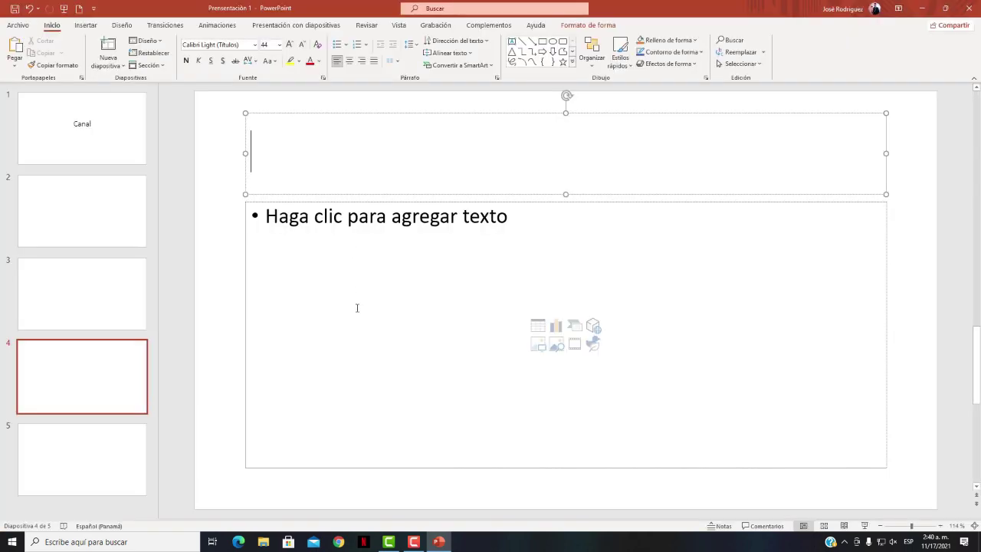
{"action": "left_click", "coordinate": [743, 137]}
Select the 'Canal' title on slide 1 and make it bold via the 'negrita' search.
{"action": "left_click", "coordinate": [39, 155]}
{"action": "left_click", "coordinate": [562, 285]}
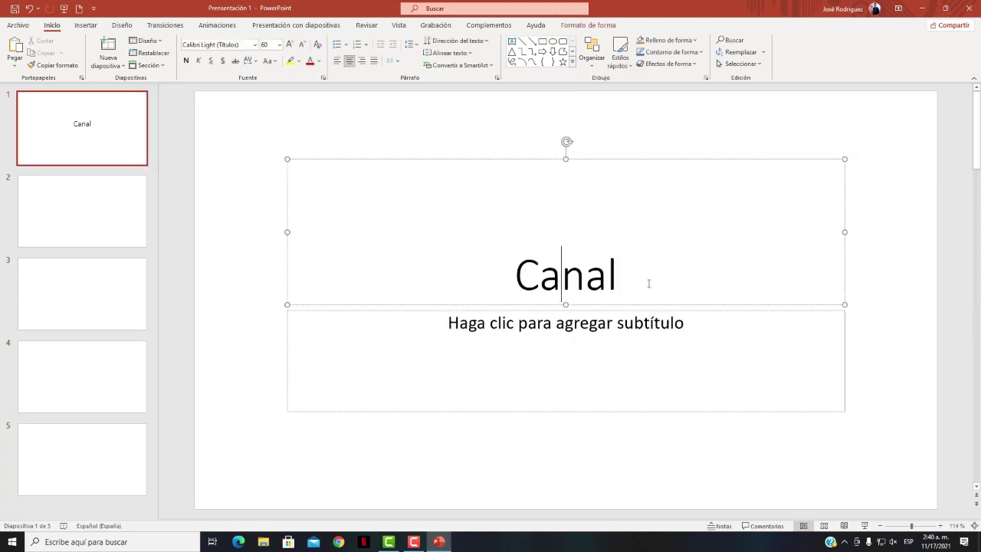
{"action": "left_click_drag", "start_coordinate": [648, 281], "coordinate": [414, 282]}
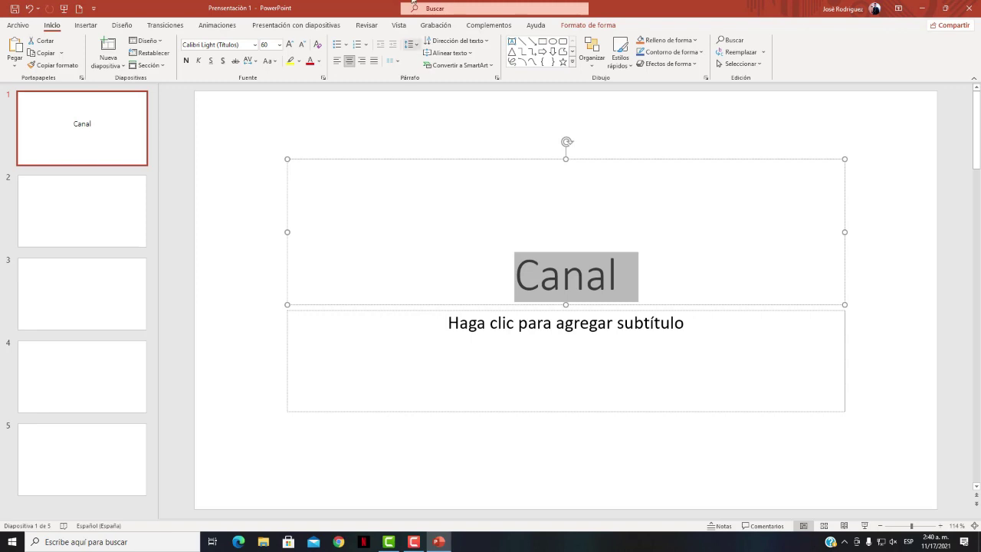
{"action": "left_click", "coordinate": [457, 9]}
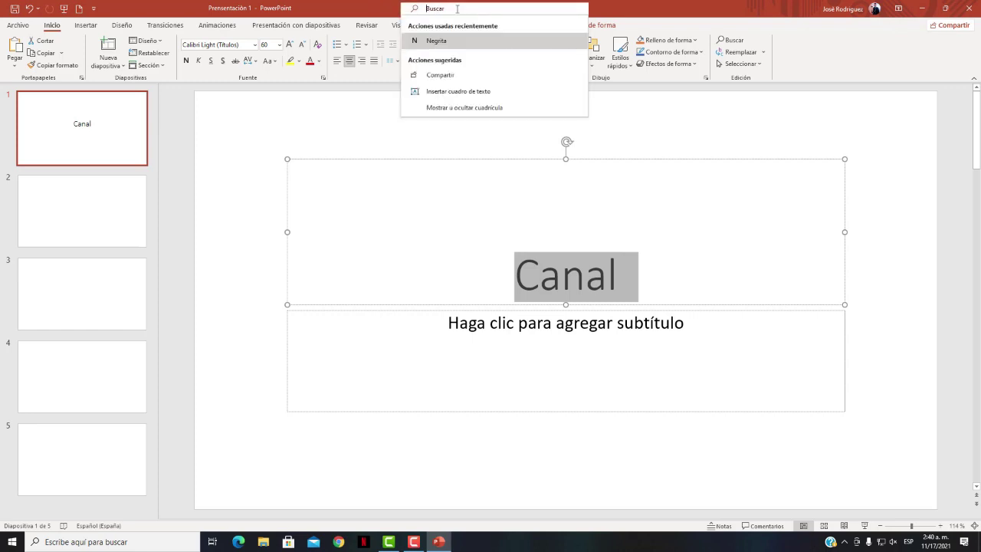
{"action": "type", "text": "negrit"}
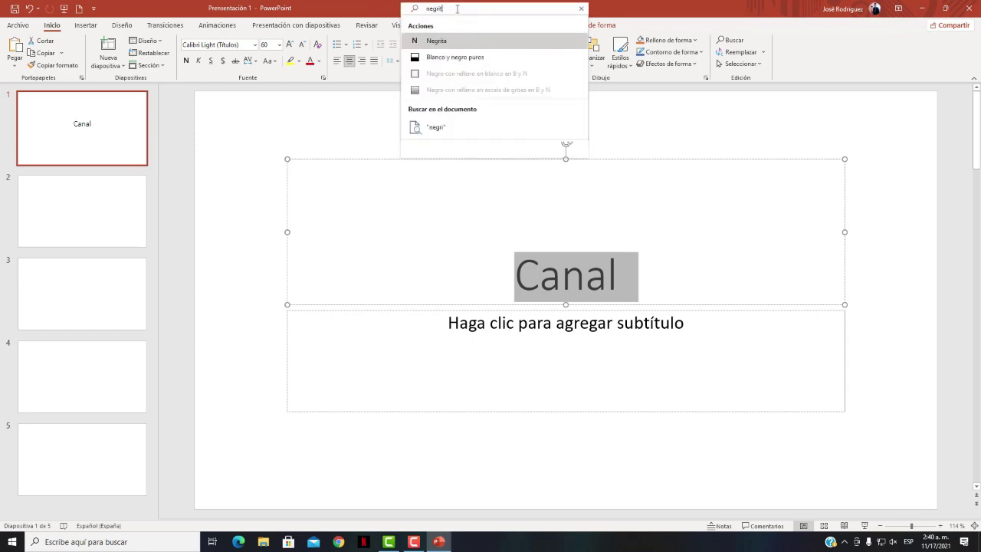
{"action": "type", "text": "a"}
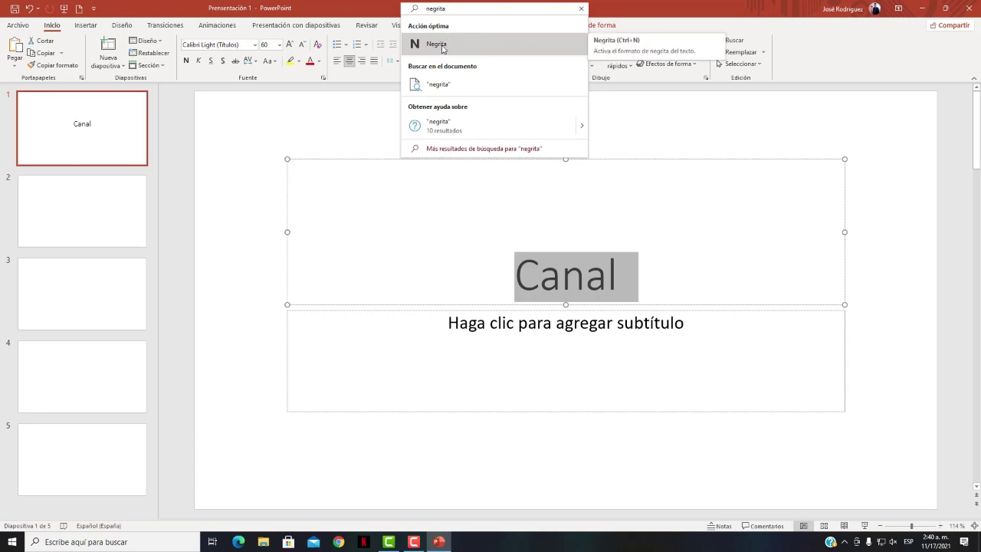
{"action": "left_click", "coordinate": [437, 44]}
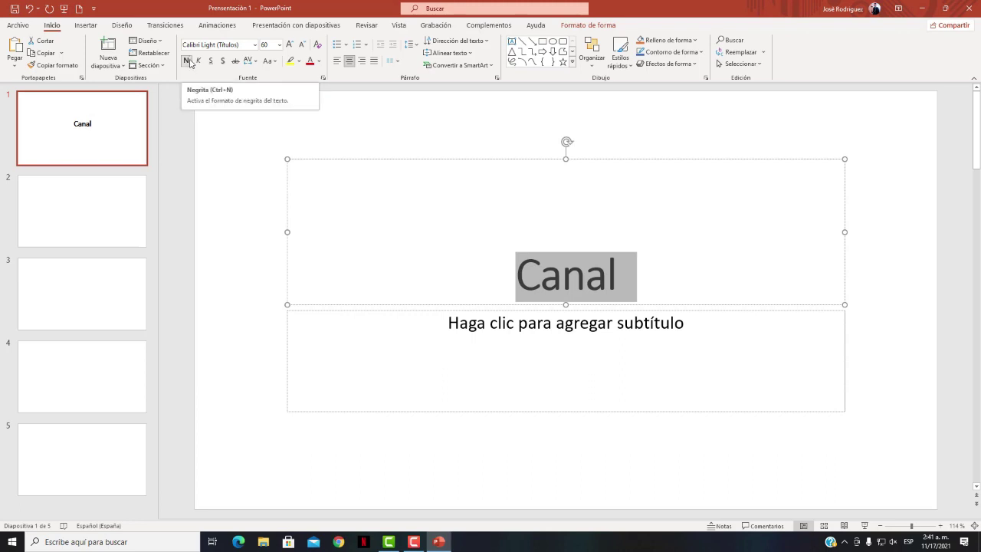
Remove bold from 'Canal', then apply and remove italic and underline with Ctrl+K and Ctrl+S.
{"action": "left_click_drag", "start_coordinate": [651, 276], "coordinate": [509, 279]}
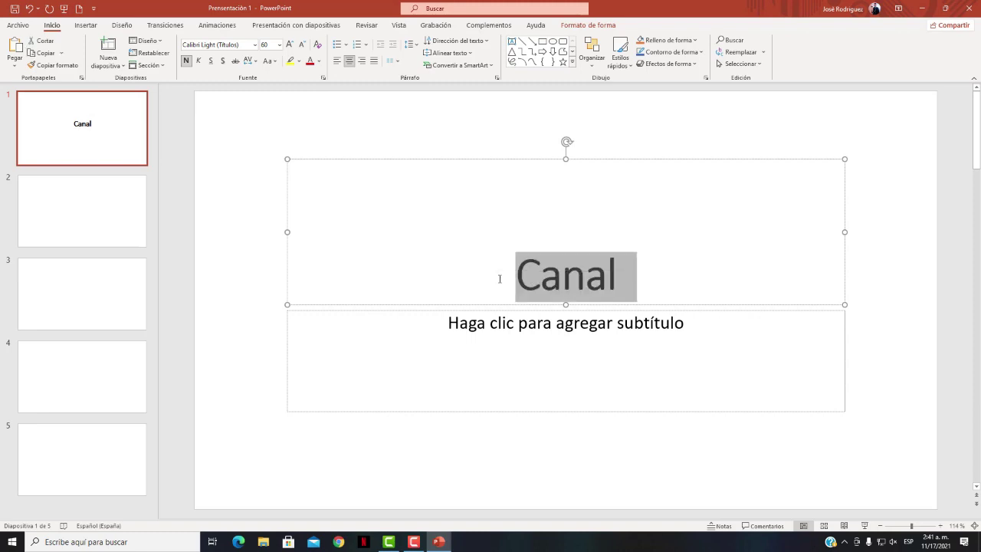
{"action": "key", "text": "ctrl+n"}
{"action": "key", "text": "ctrl+n"}
{"action": "key", "text": "ctrl+n"}
{"action": "key", "text": "ctrl+n"}
{"action": "key", "text": "ctrl+k"}
{"action": "key", "text": "ctrl+s"}
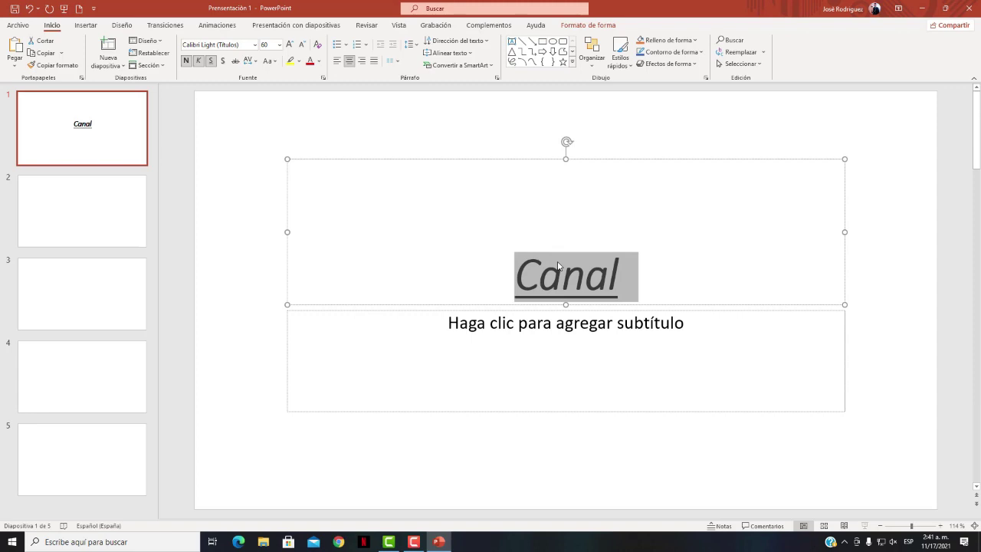
{"action": "key", "text": "ctrl+k"}
{"action": "key", "text": "ctrl+s"}
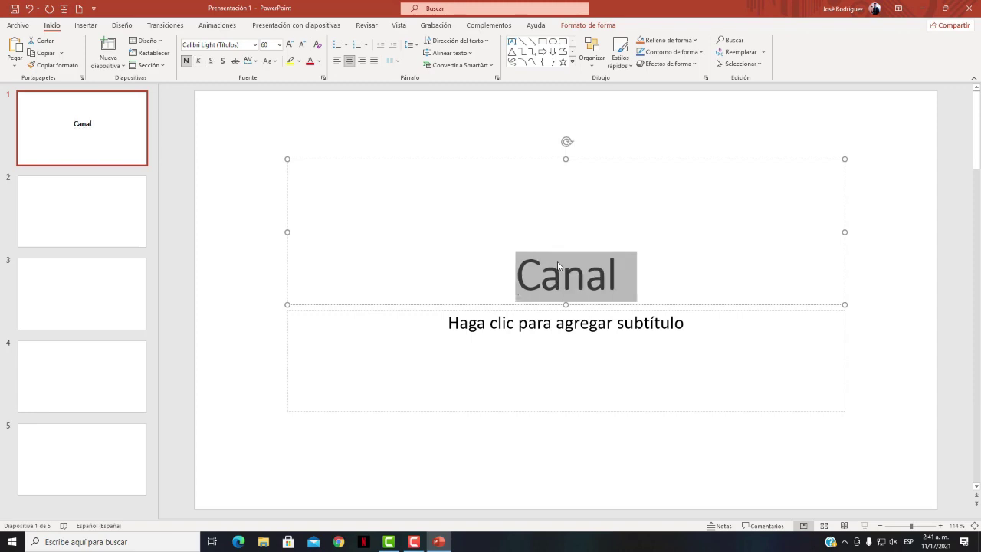
Add a new slide with Ctrl+M, then strip the bold from the 'Canal' title again.
{"action": "key", "text": "ctrl+m"}
{"action": "left_click", "coordinate": [66, 106]}
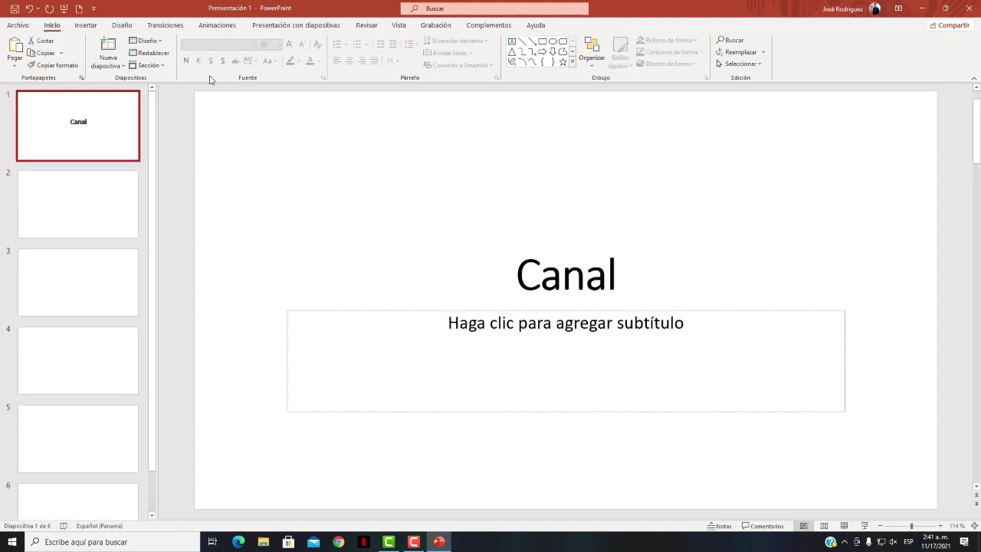
{"action": "left_click", "coordinate": [665, 276]}
{"action": "left_click_drag", "start_coordinate": [665, 276], "coordinate": [506, 272]}
{"action": "key", "text": "ctrl+n"}
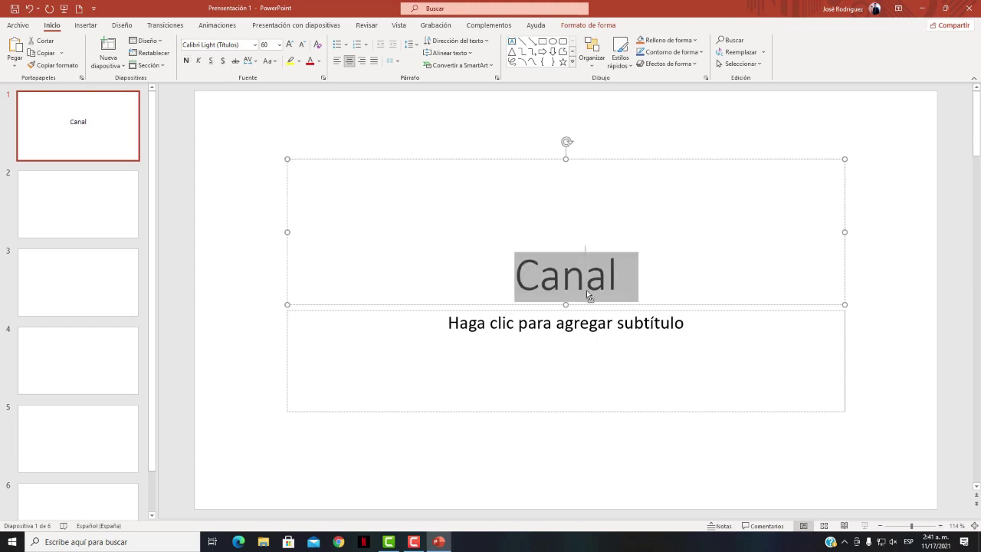
{"action": "left_click", "coordinate": [587, 291]}
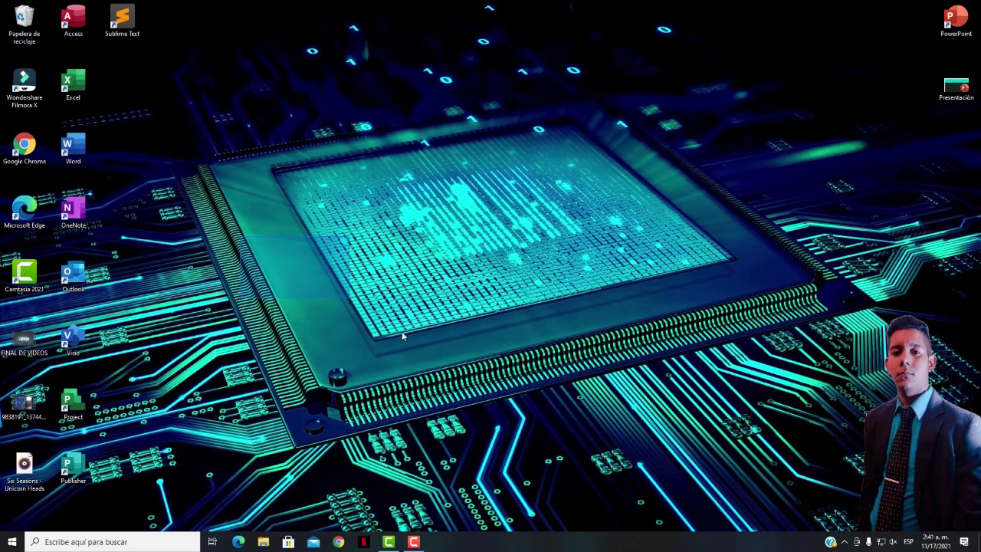
Launch PowerPoint, reopen Presentación 1 from the recent files, then close PowerPoint.
{"action": "left_click", "coordinate": [951, 30]}
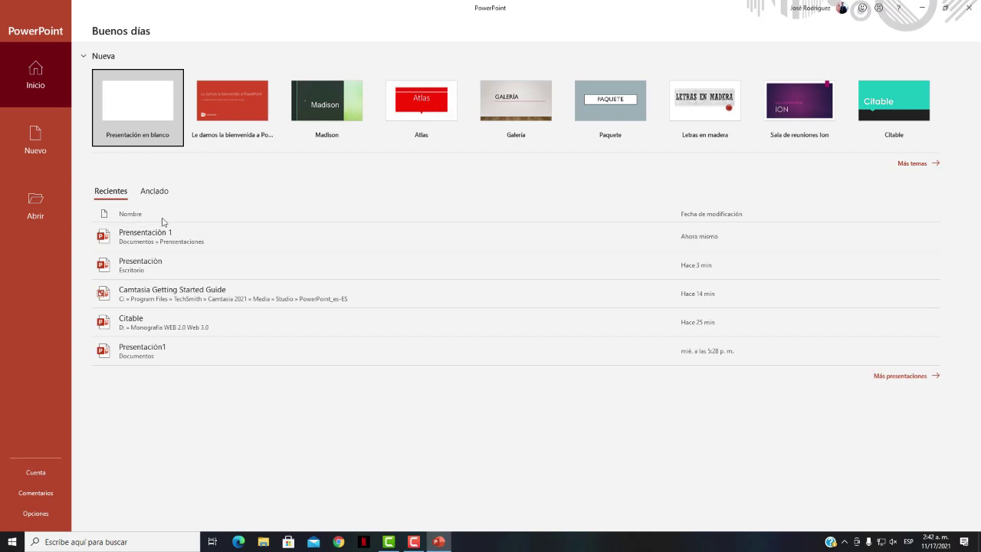
{"action": "left_click", "coordinate": [174, 234]}
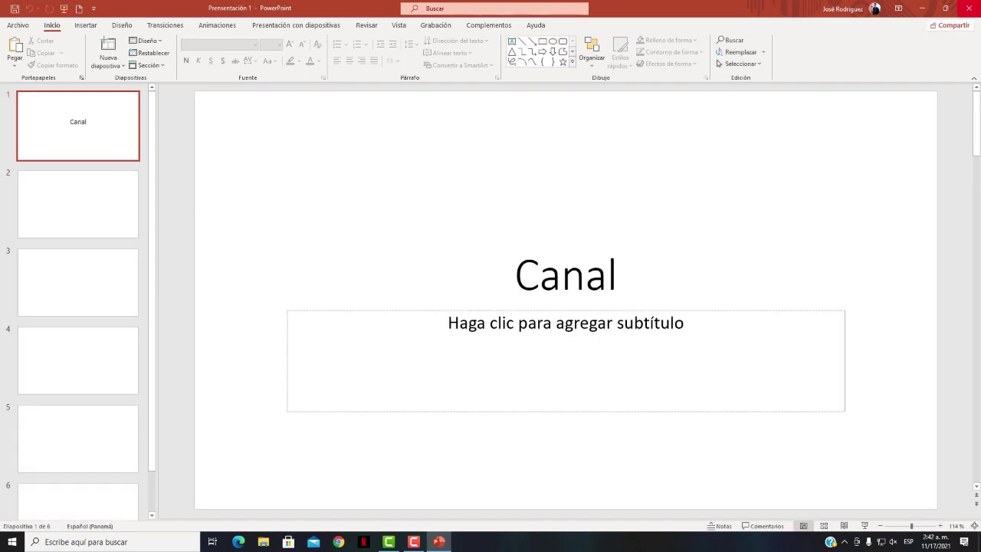
{"action": "left_click", "coordinate": [969, 8]}
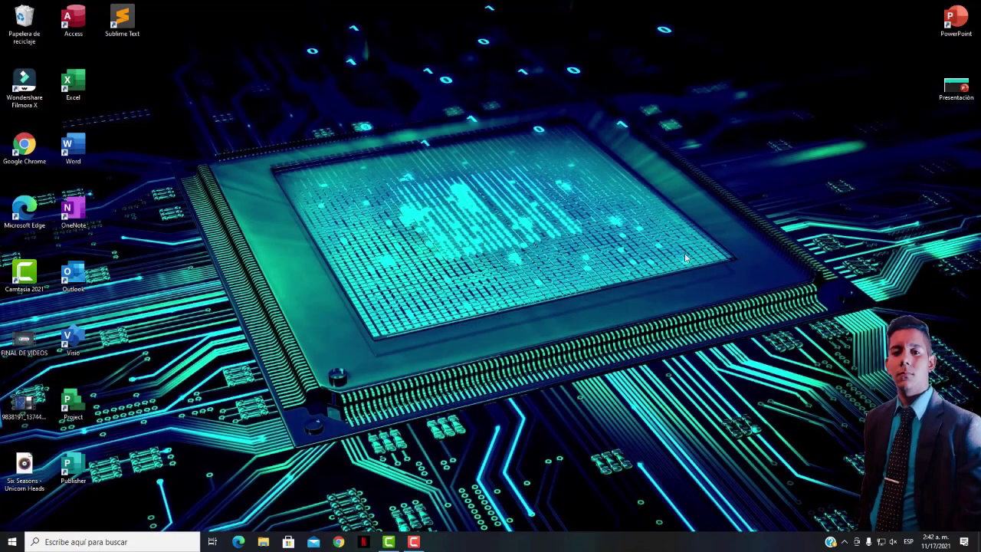